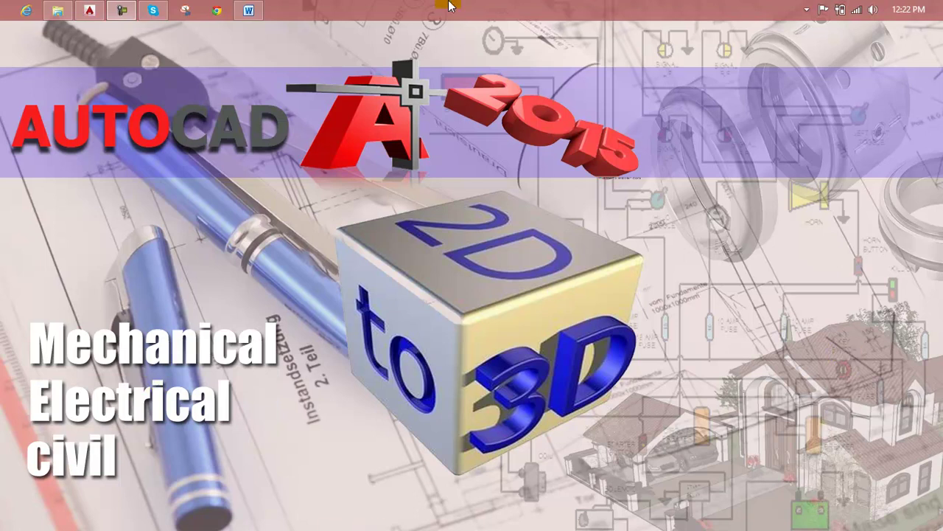
- Maximize the Lesson 98 Word document and scroll up to the AutoCAD 2015 title and Output topics
click(248, 10)
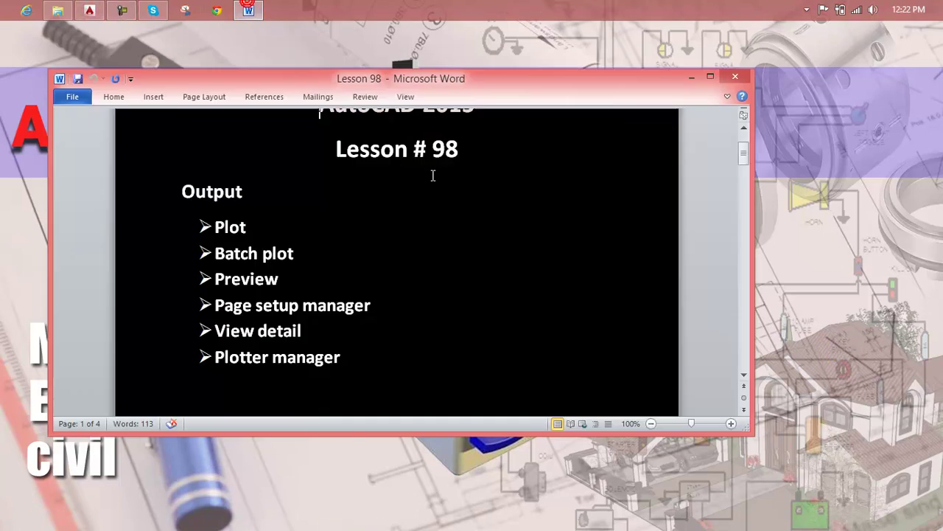
double_click(490, 80)
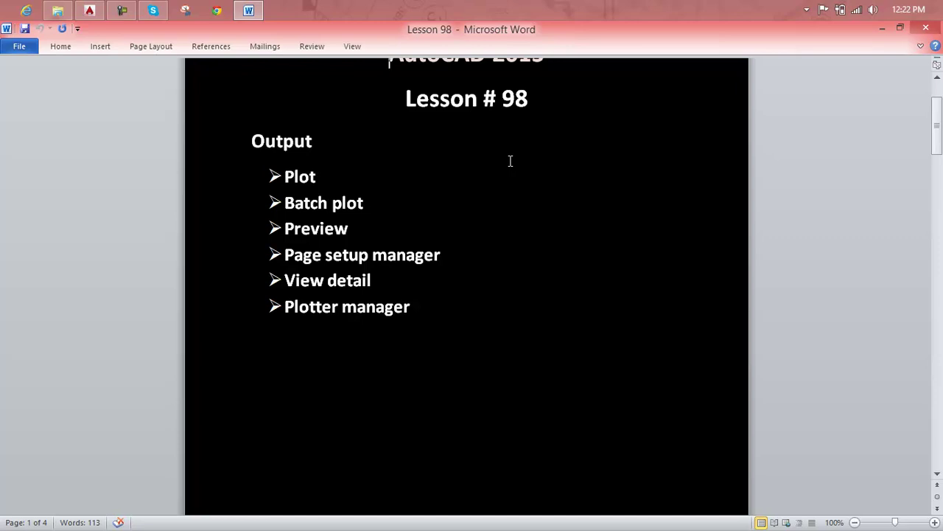
scroll(510, 160, up, 2)
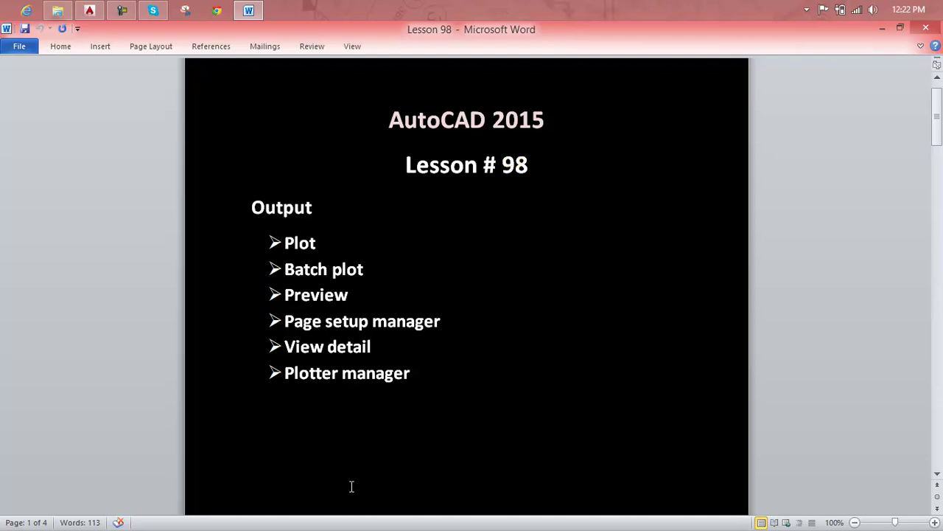
click(123, 11)
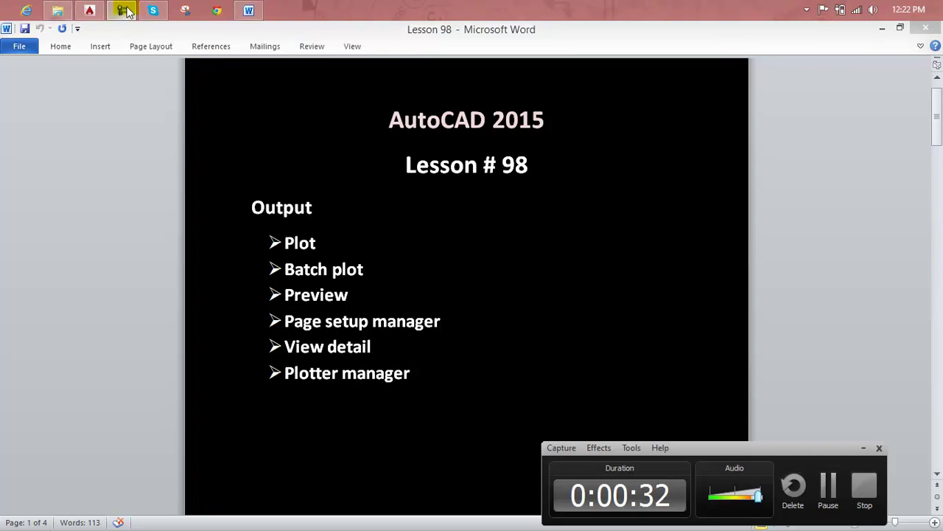
- Switch to AutoCAD and start a new blank drawing, abandoning a test rectangle
click(89, 10)
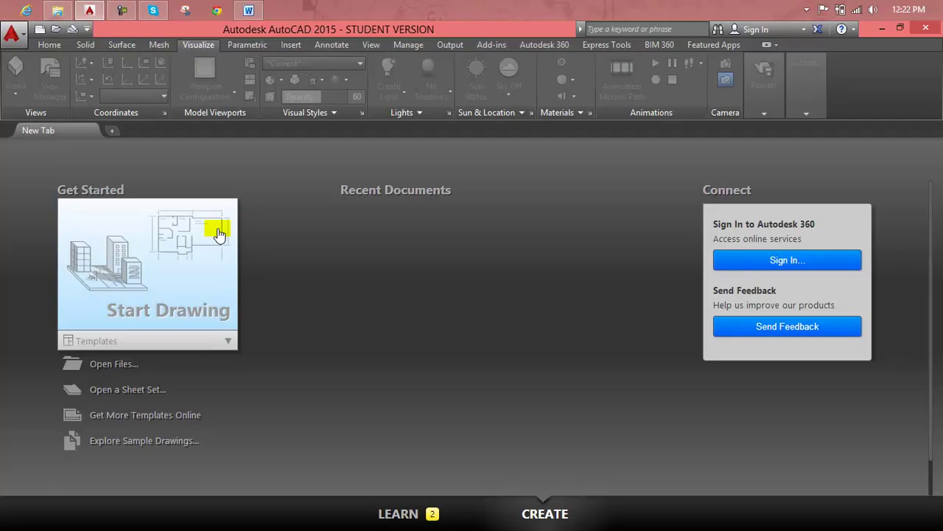
click(219, 235)
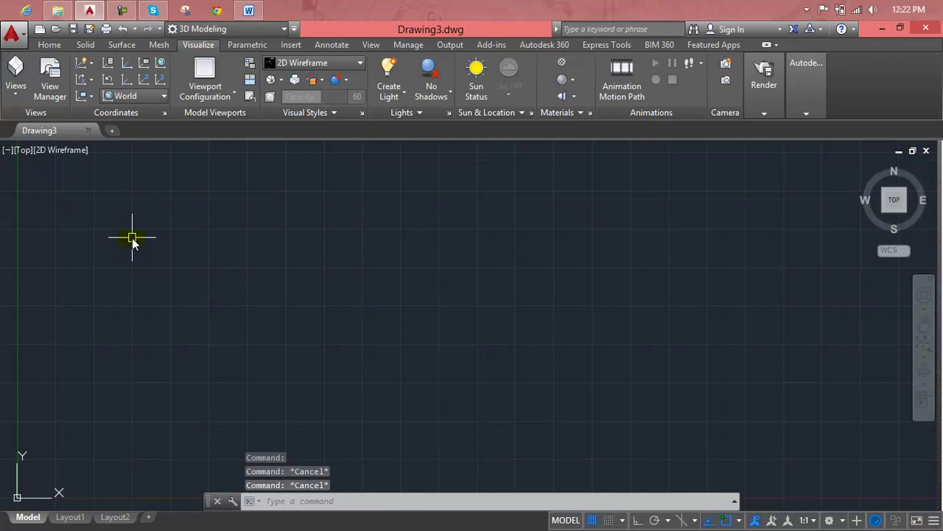
key(Escape)
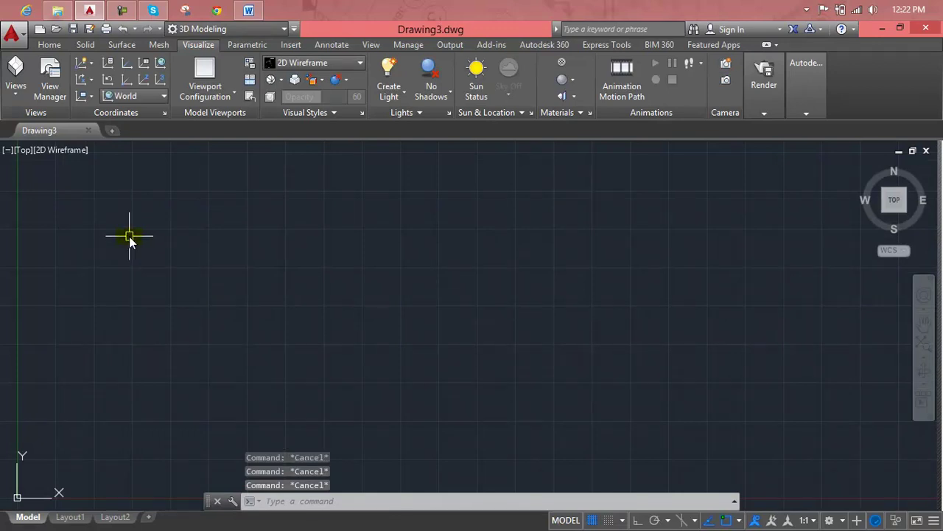
text(rec)
key(Return)
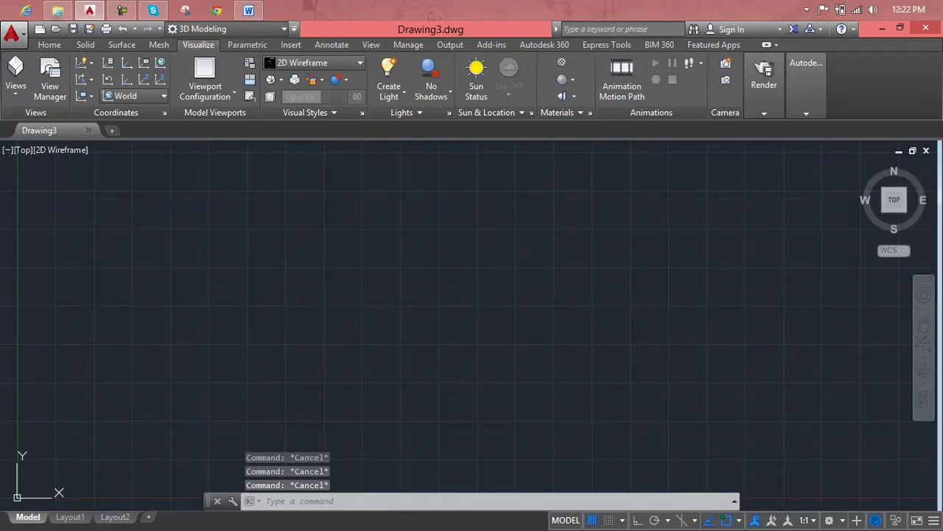
click(101, 186)
key(Escape)
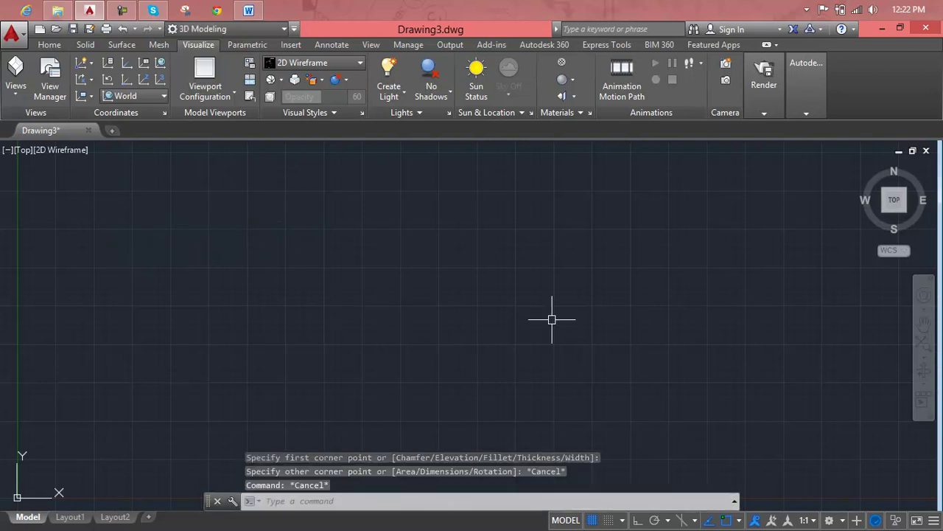
key(Escape)
key(Escape)
- Use UN to set length units to Architectural with 0'-0" precision
text(un)
key(Return)
click(405, 184)
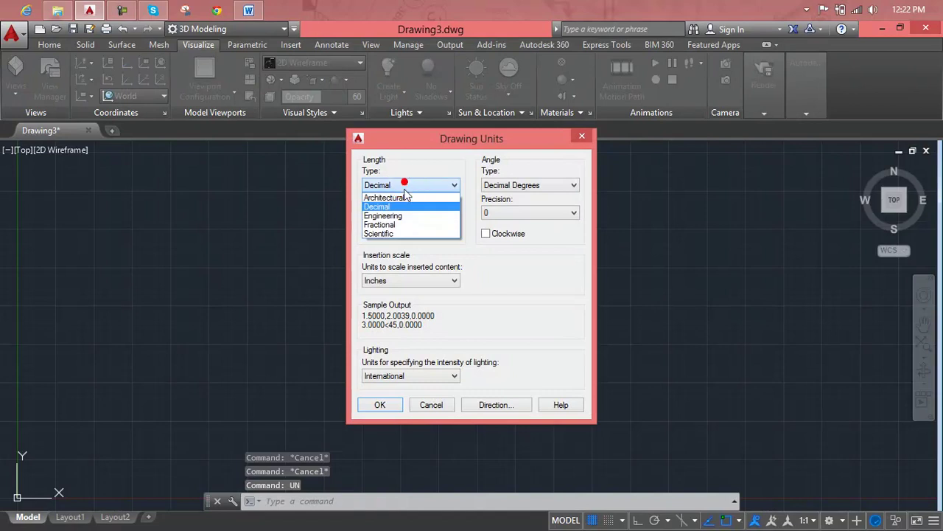
click(404, 198)
click(404, 212)
click(404, 231)
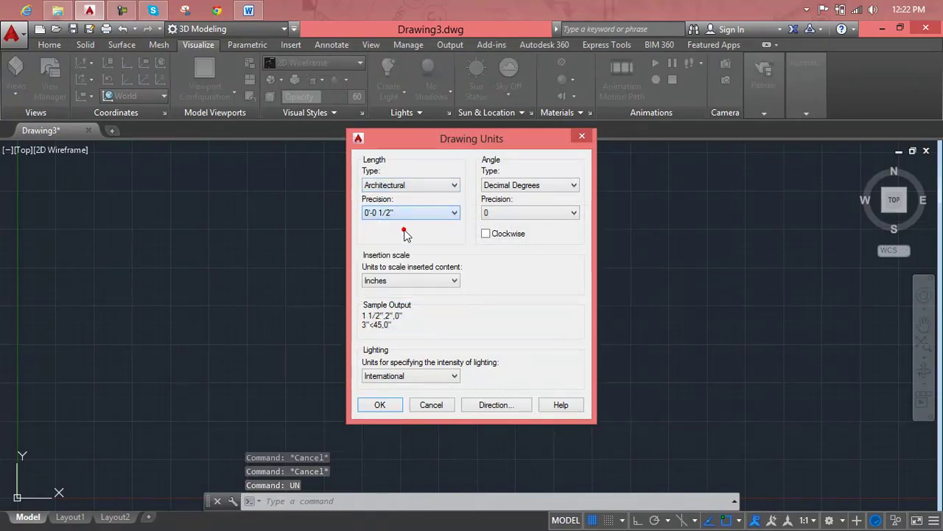
click(403, 211)
click(402, 224)
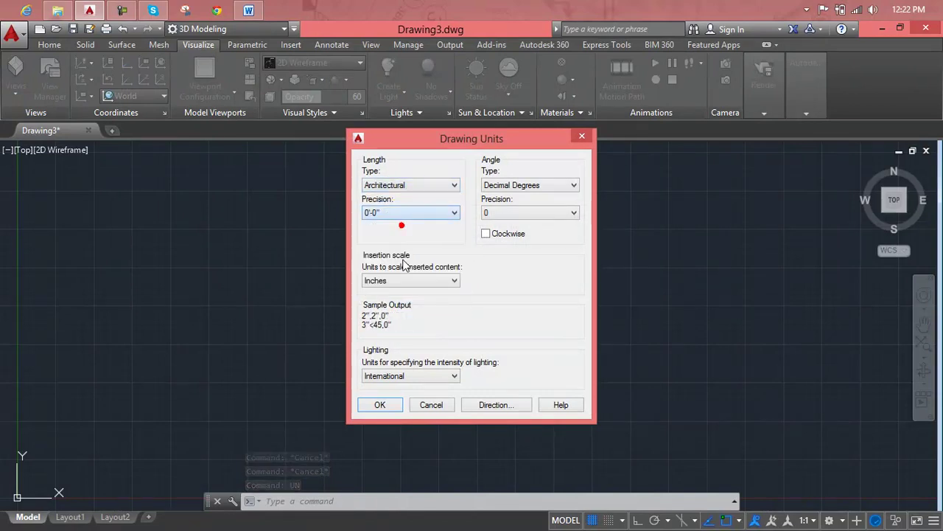
click(370, 405)
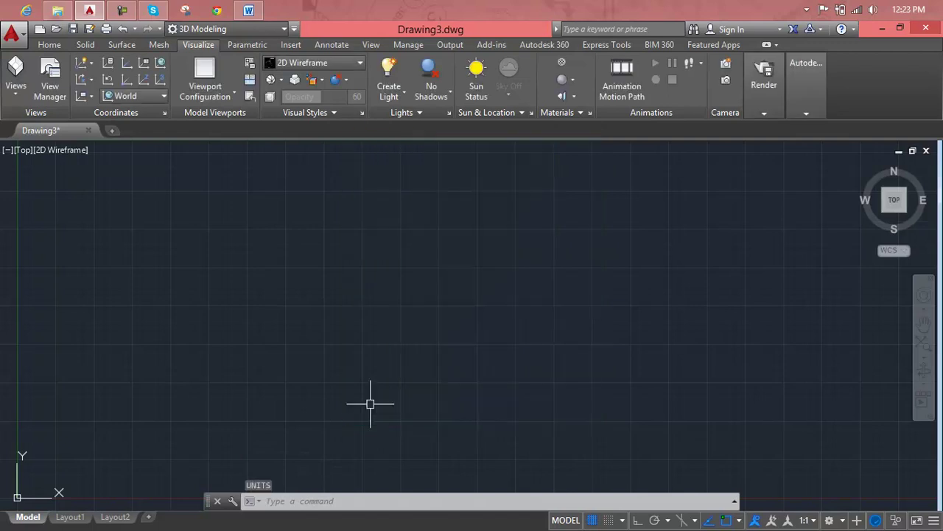
- Draw a 15' by 15' square with RECTANG
key(Escape)
key(Escape)
key(Escape)
text(rec)
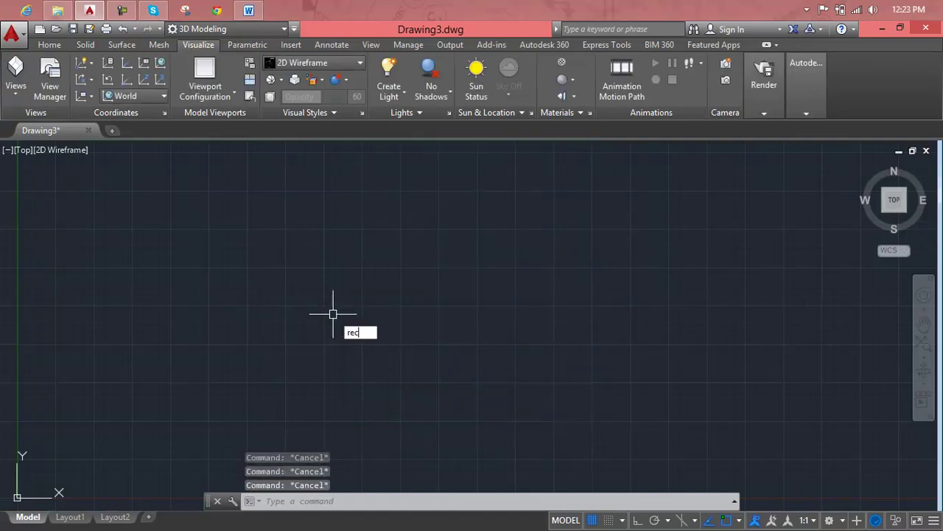
key(Return)
click(224, 249)
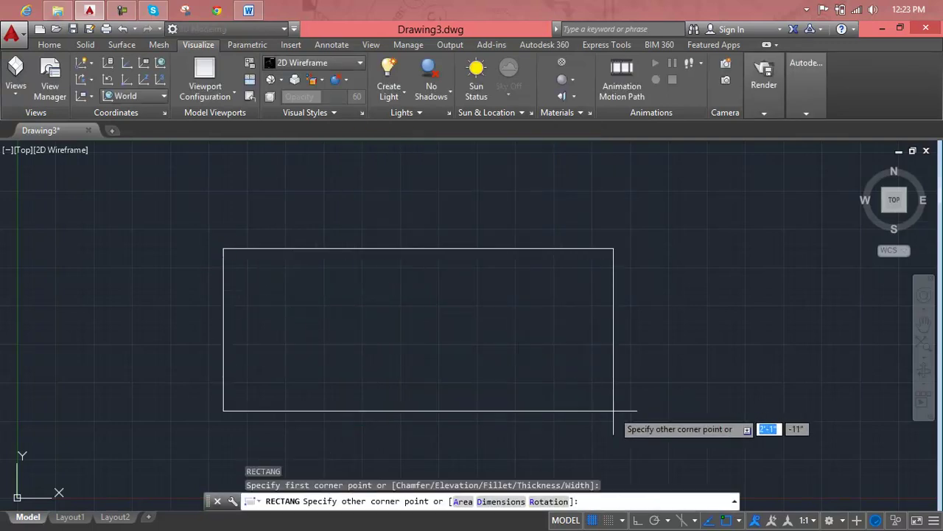
text(@15')
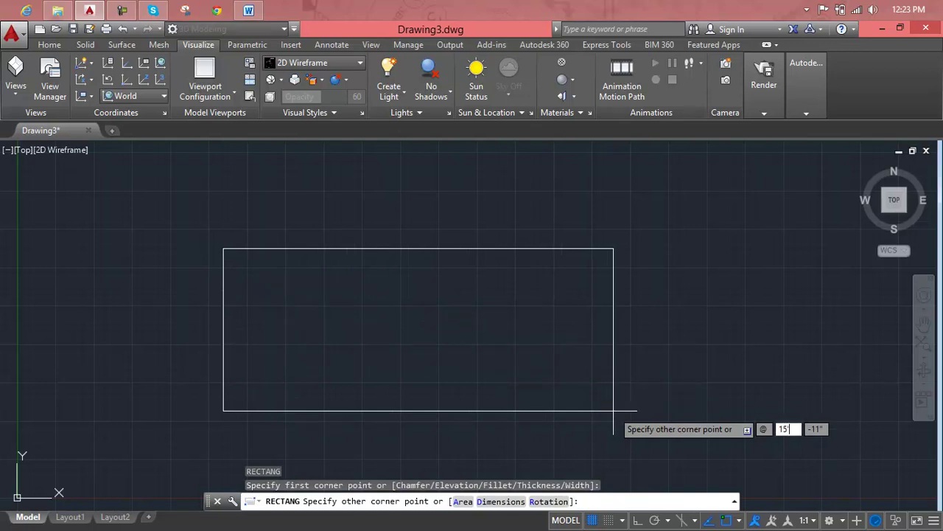
key(Tab)
text(15')
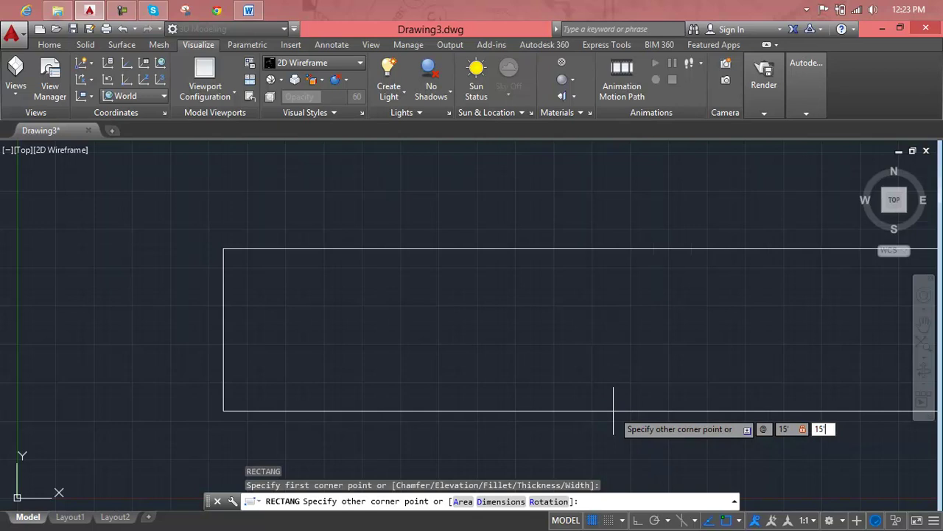
key(Return)
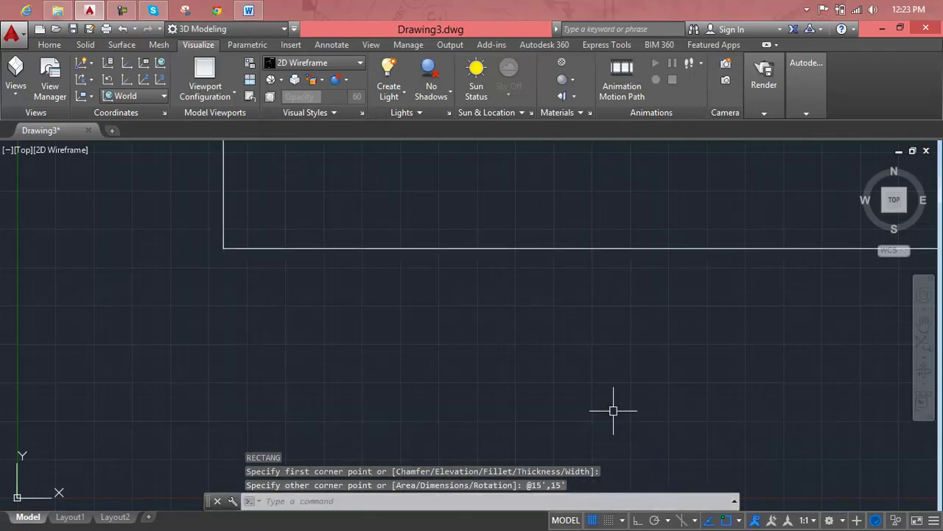
- Offset the square 1' inward to create an inner outline
key(Escape)
key(Escape)
key(Escape)
text(o)
key(Return)
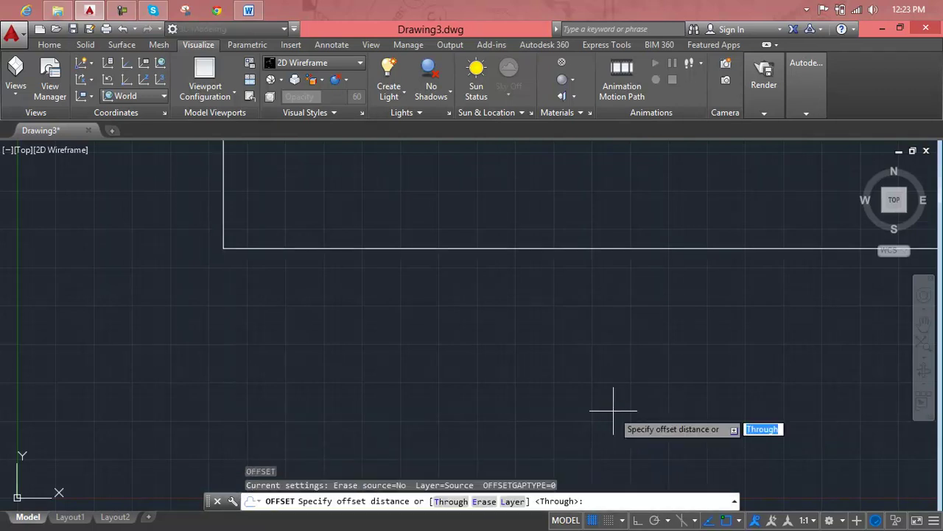
text(1')
key(Return)
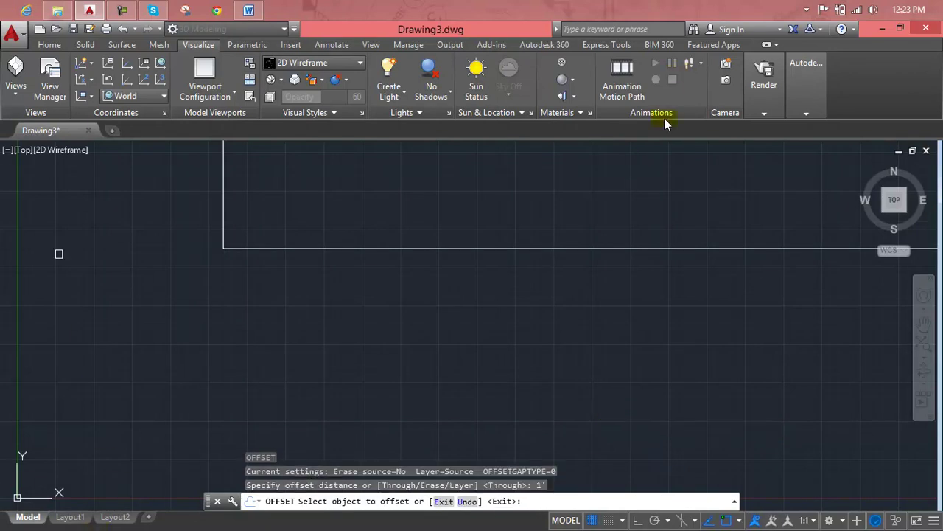
click(634, 247)
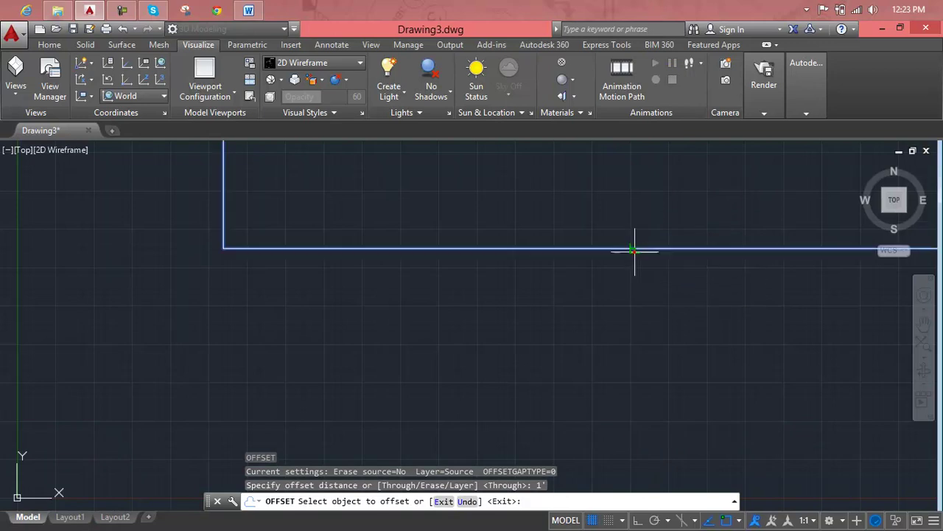
click(635, 208)
scroll(636, 205, down, 2)
scroll(636, 205, down, 2)
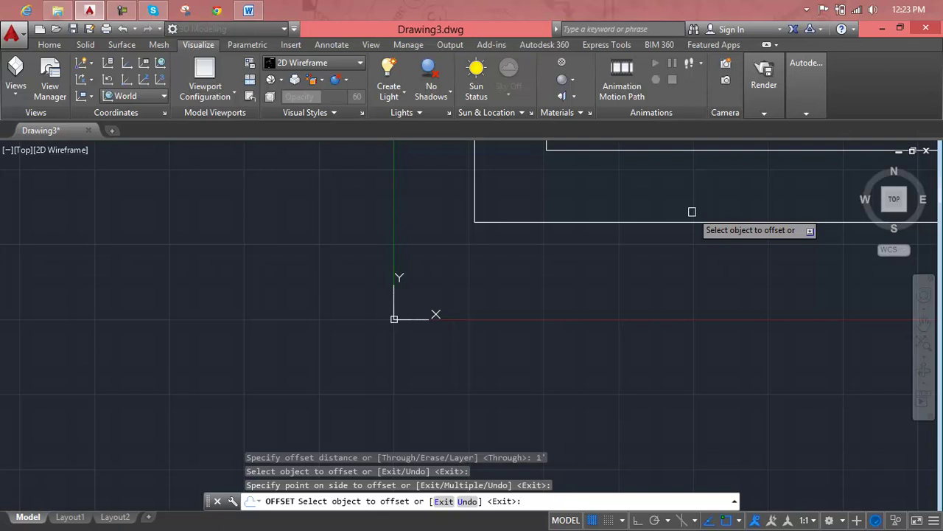
key(Escape)
key(Escape)
- Zoom All to show the whole double-square drawing
text(z)
key(Return)
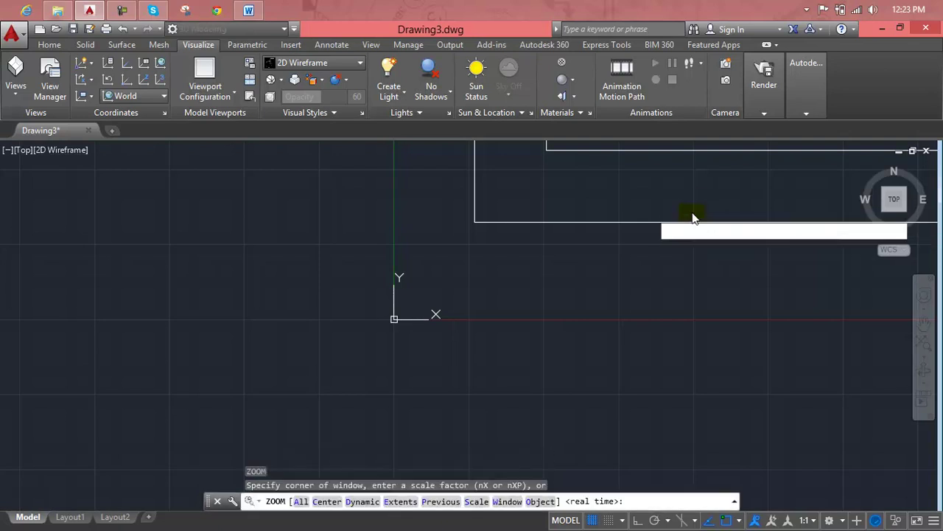
text(a)
key(Return)
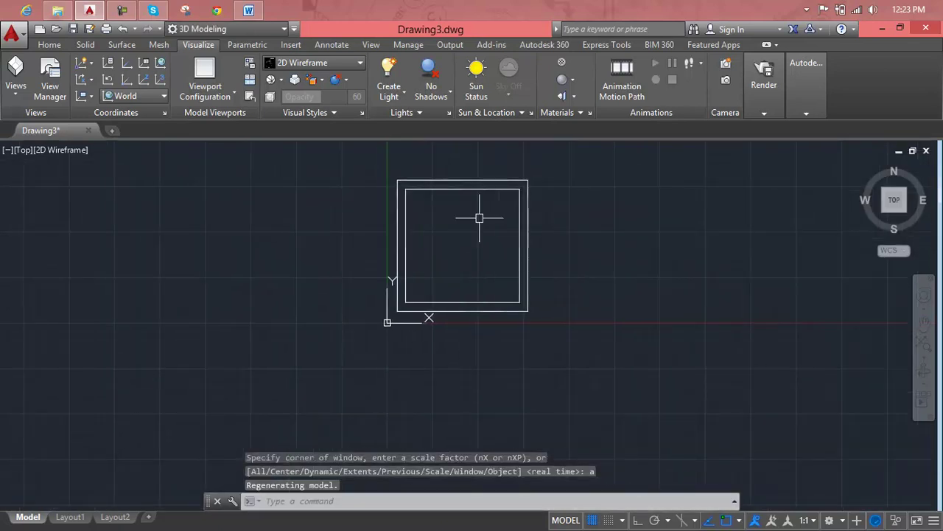
- Draw vertical and horizontal centre lines between the inner square's edge midpoints
key(Escape)
key(Escape)
key(Escape)
text(l)
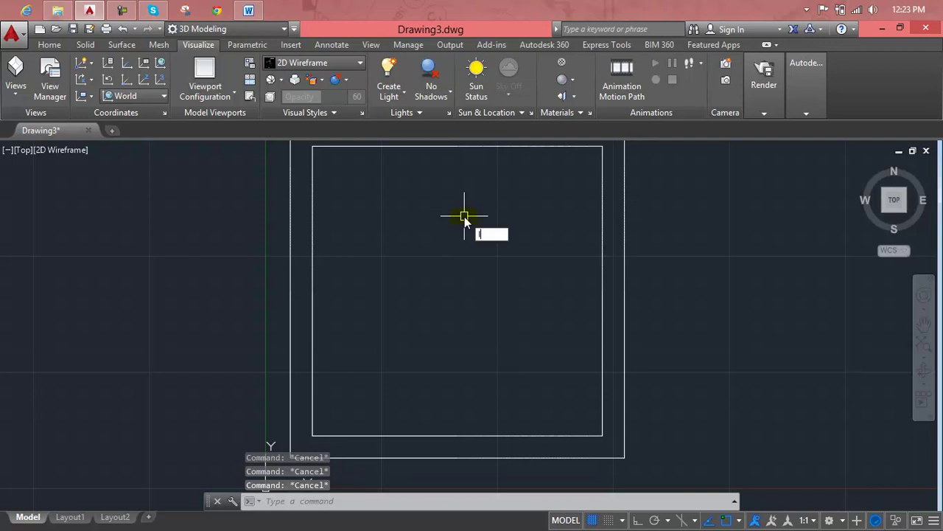
key(Return)
scroll(453, 147, down, 3)
click(452, 147)
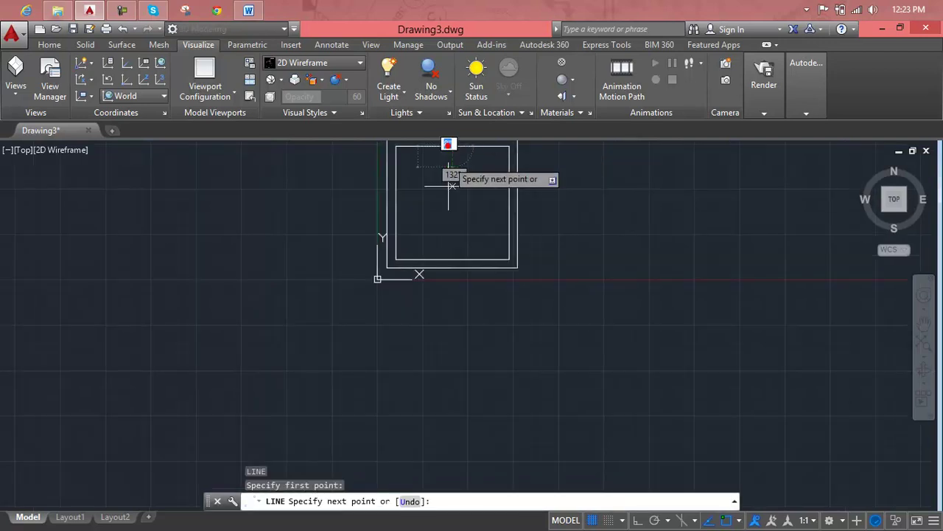
click(453, 259)
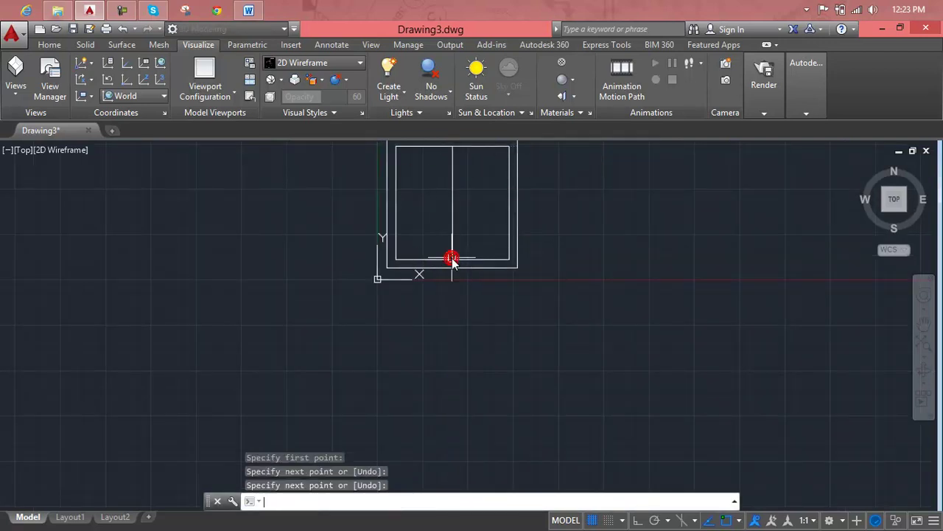
key(Return)
key(Escape)
key(Escape)
key(Escape)
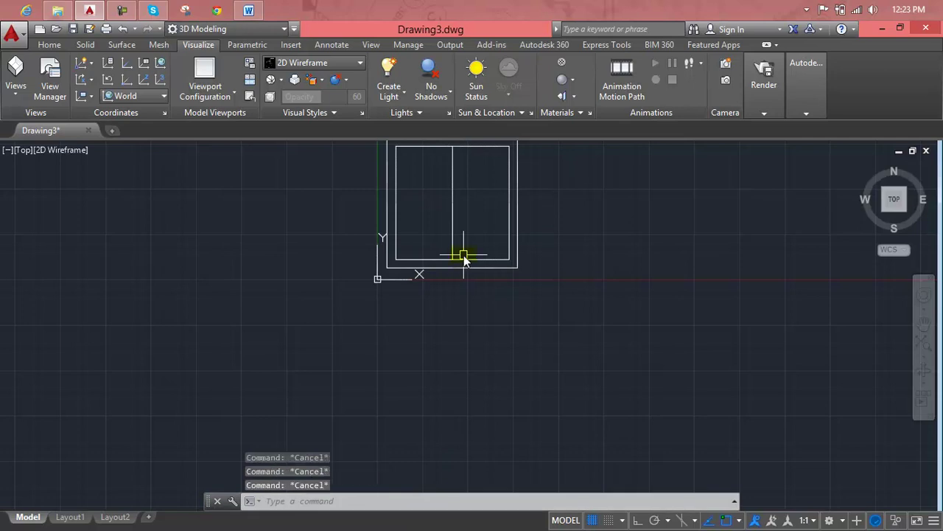
text(l)
key(Return)
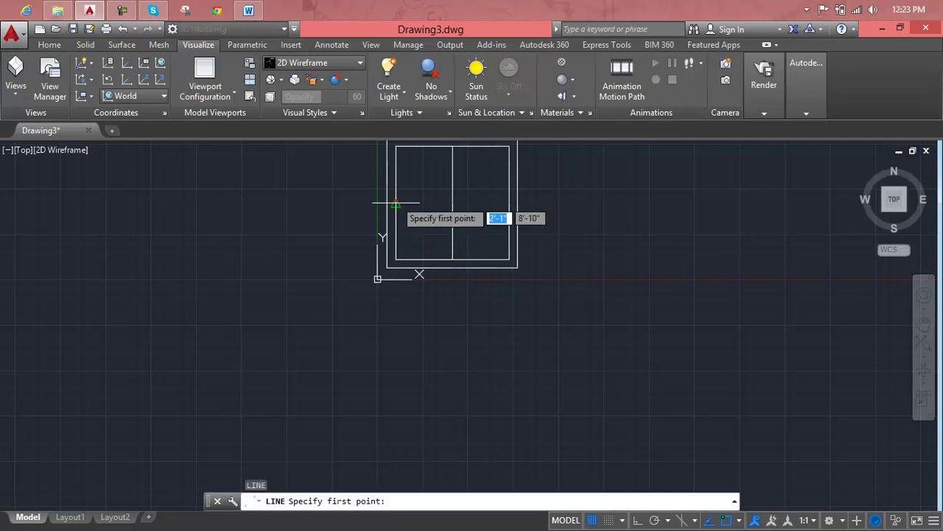
click(396, 203)
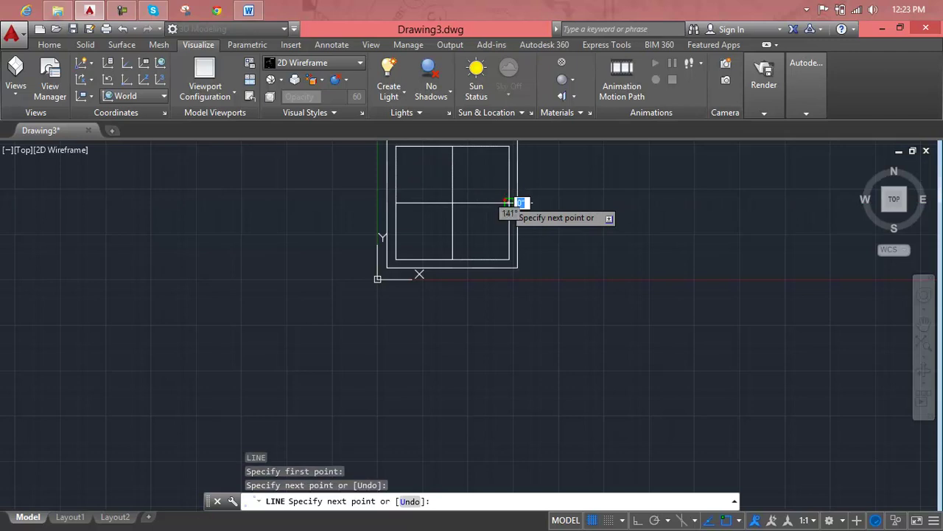
click(508, 203)
key(Escape)
key(Escape)
key(Escape)
- Draw a circle centred where the lines cross, then pan it toward the view centre
text(c)
key(Return)
click(453, 202)
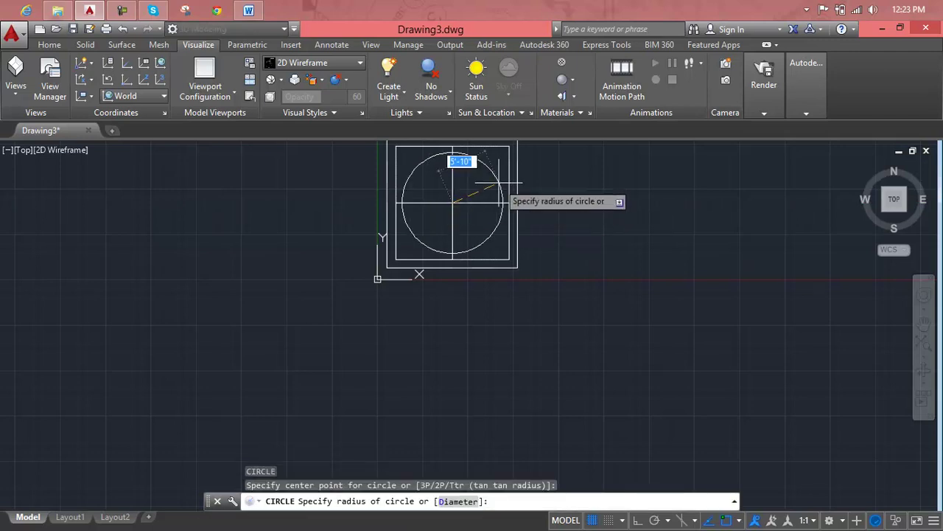
click(489, 187)
key(Escape)
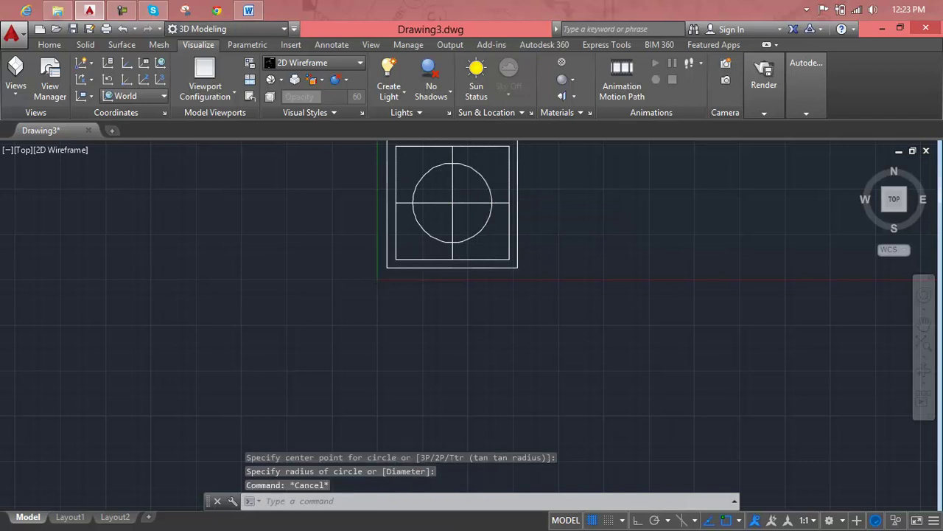
middle_drag(489, 188, 446, 251)
key(Escape)
key(Escape)
- Uncheck 'Display at UCS origin point' so the axis icon stays in the lower-left corner
text(u)
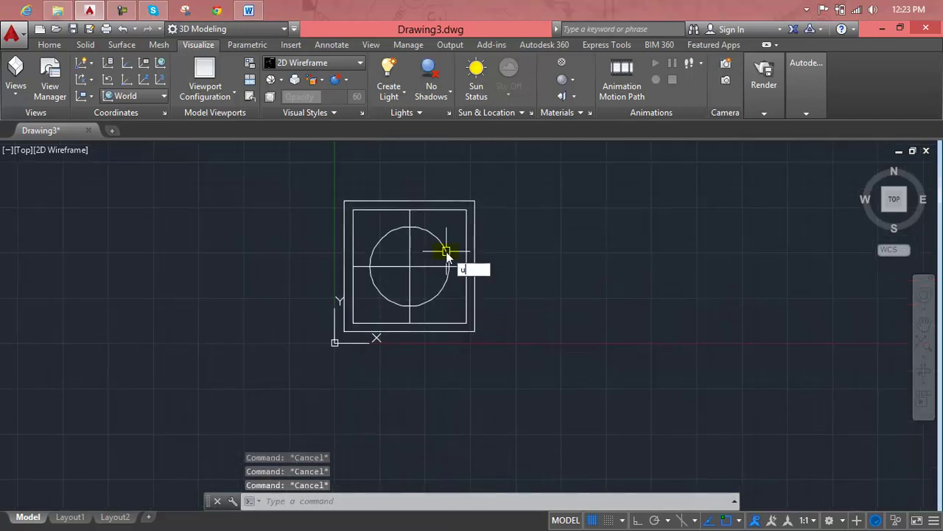
text(c)
key(Return)
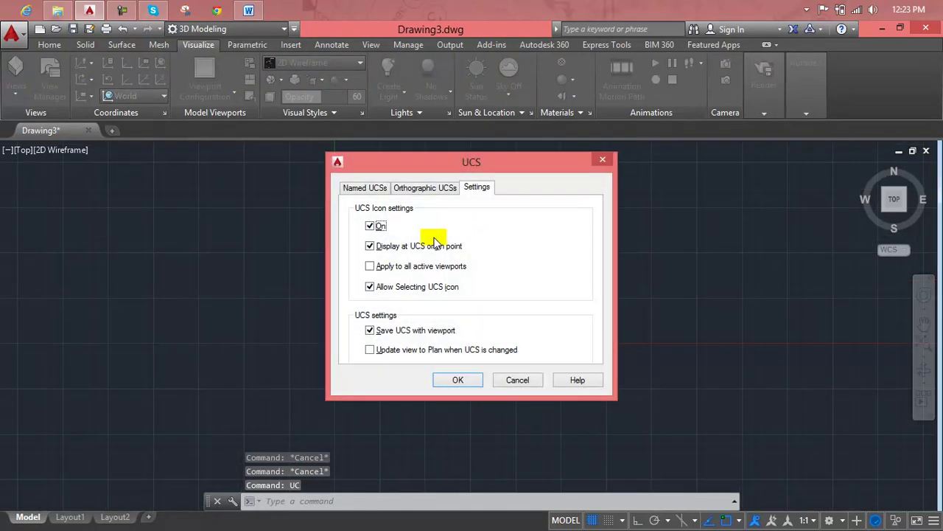
click(434, 246)
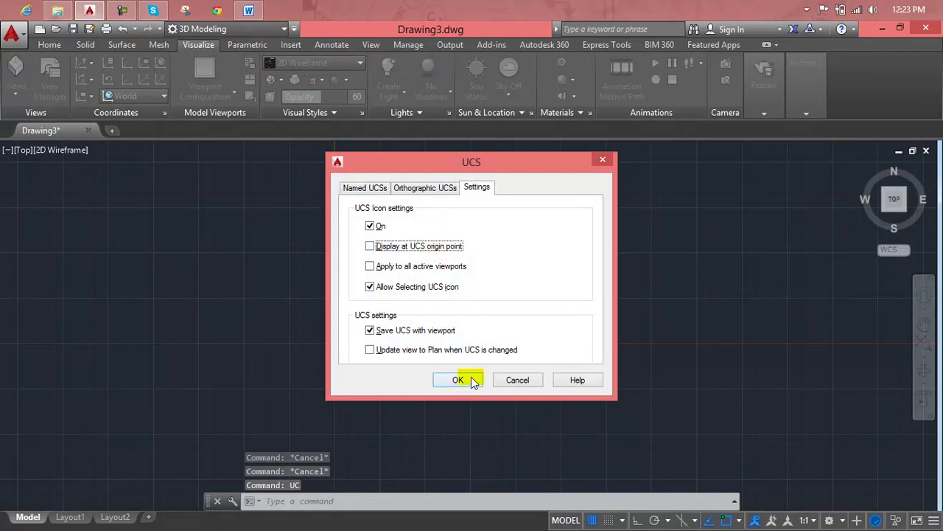
click(470, 378)
- Reframe the enlarged drawing in the view and return to the Home ribbon
scroll(432, 288, up, 2)
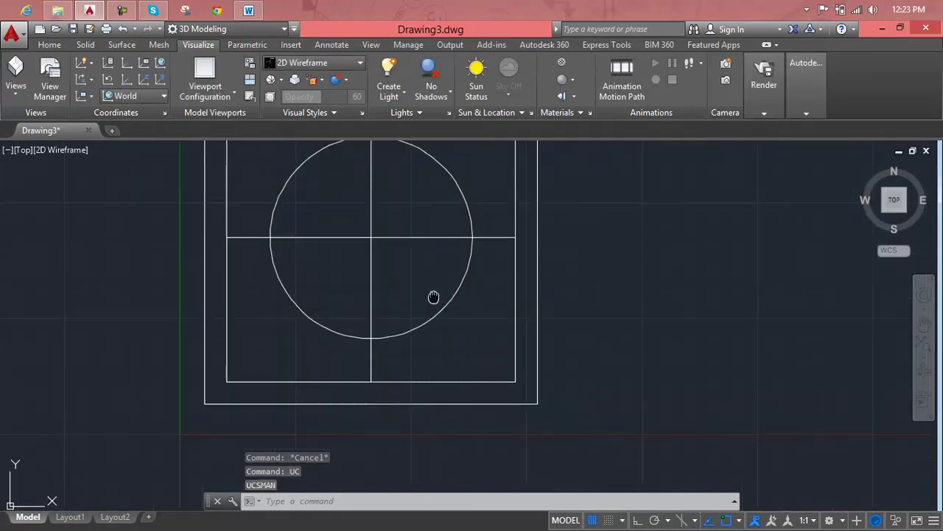
middle_drag(432, 295, 449, 329)
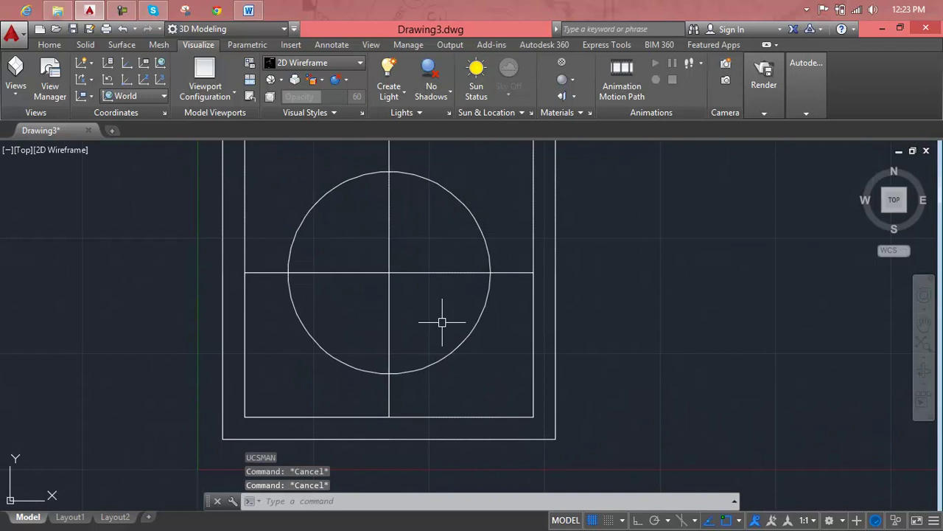
scroll(467, 352, down, 1)
scroll(470, 355, down, 1)
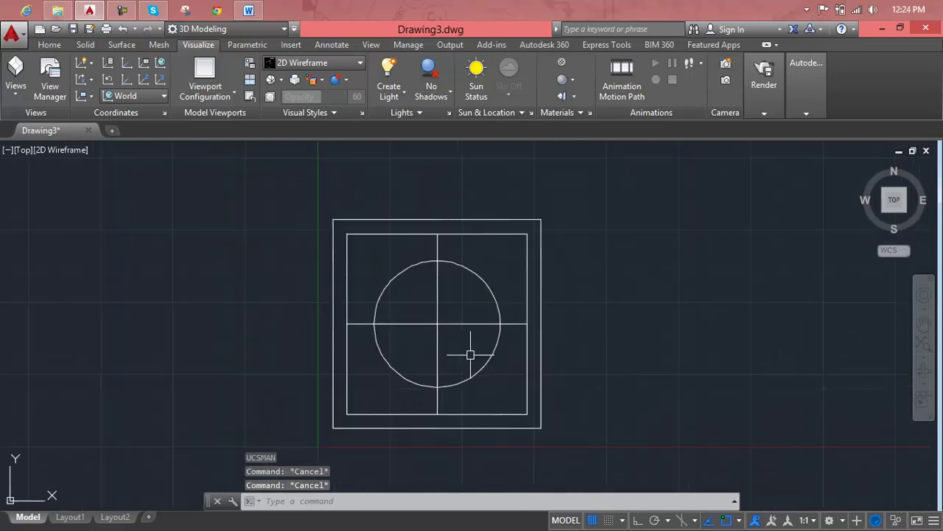
scroll(470, 354, up, 2)
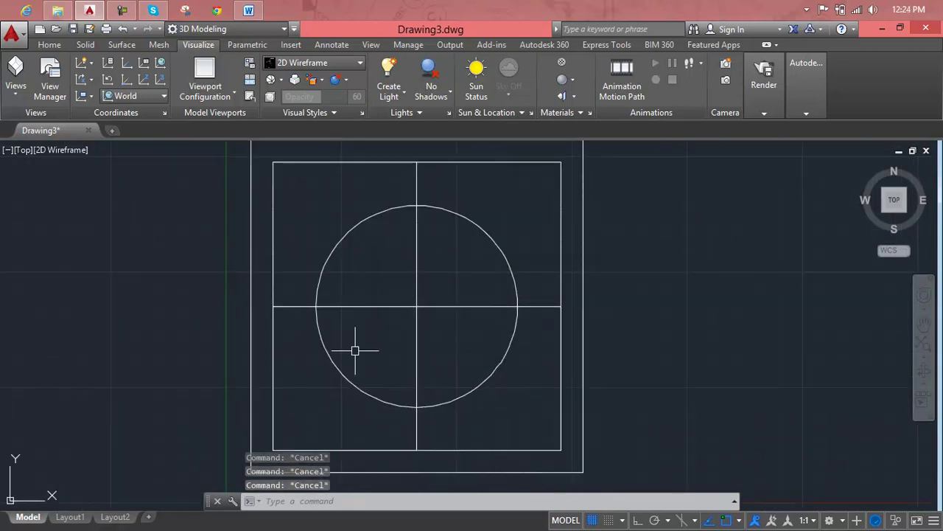
click(40, 43)
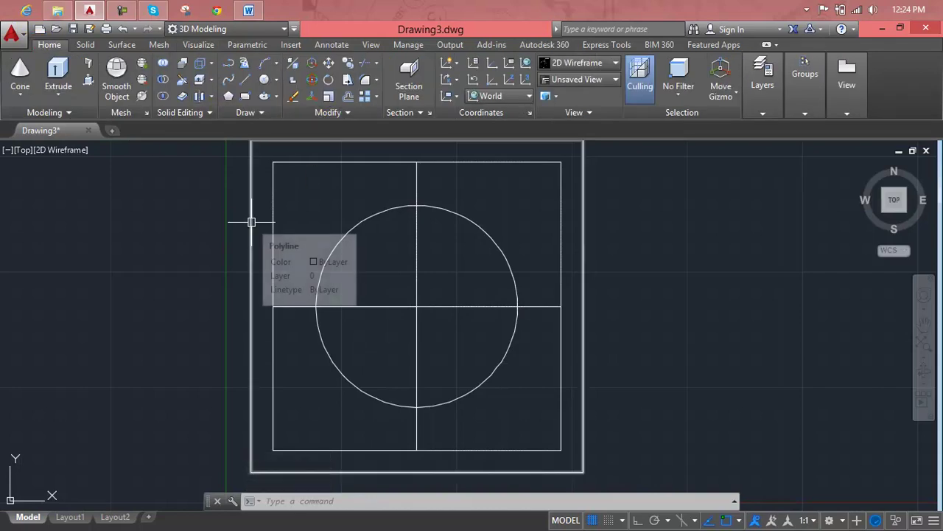
- Show the drawing inside a viewport on the Layout1 sheet, then display the View ribbon
click(70, 516)
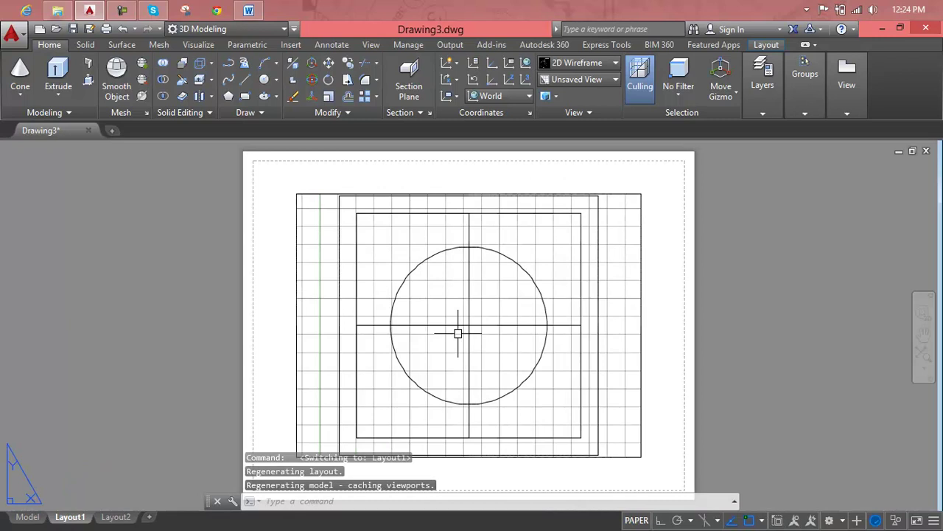
click(371, 45)
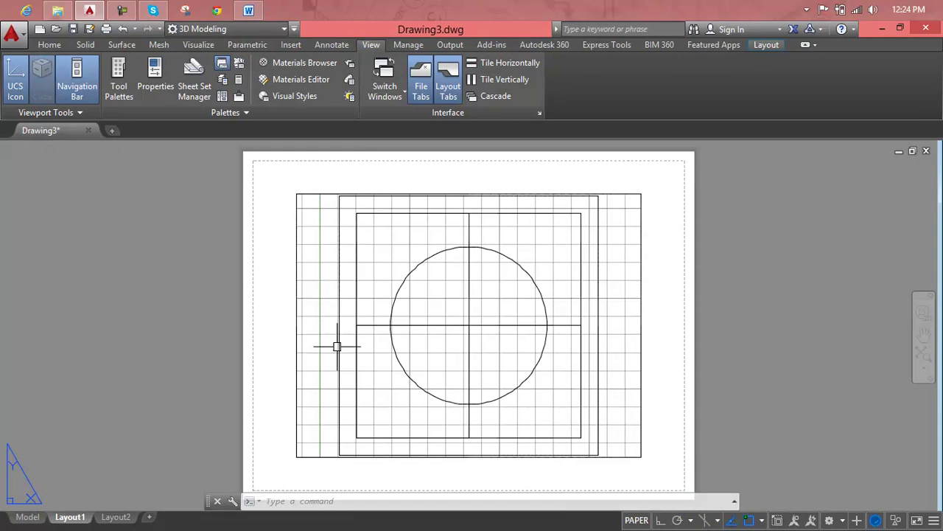
click(310, 249)
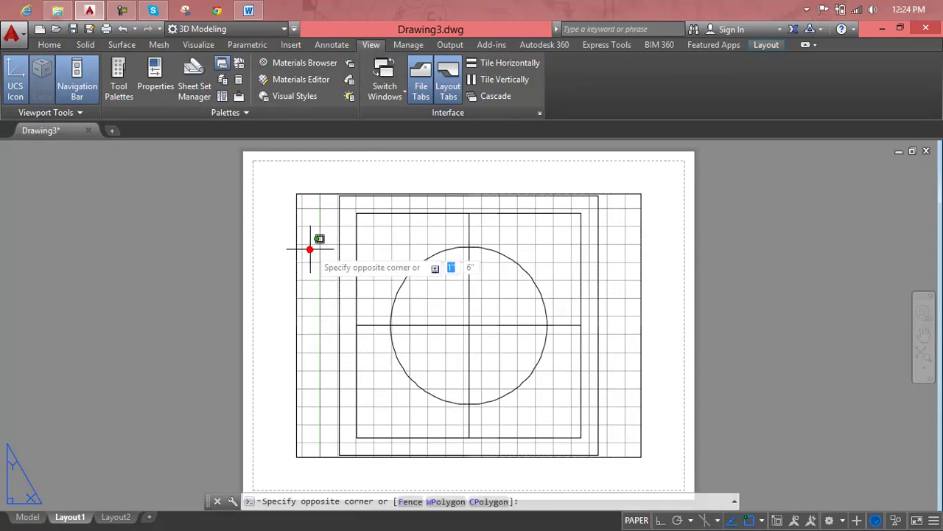
key(Escape)
key(Escape)
key(Escape)
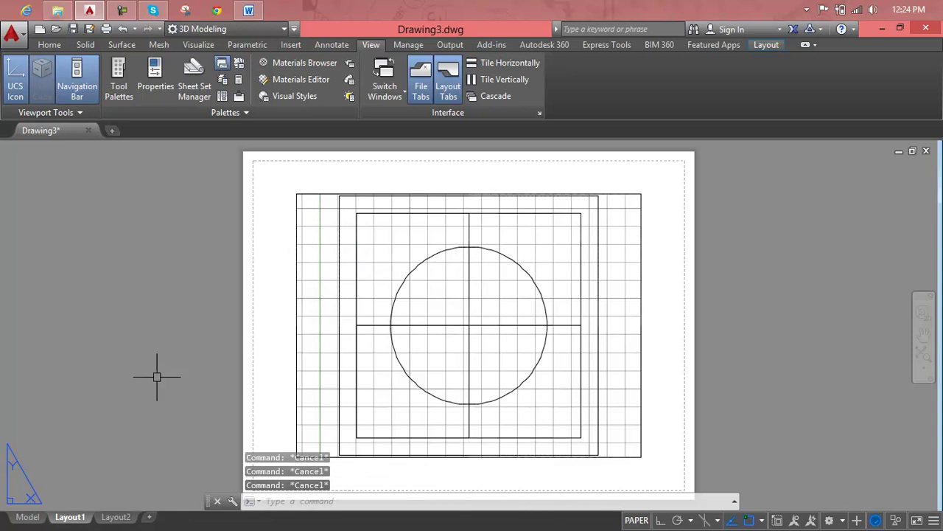
- Return to Model space and turn the background grid off with F7
click(27, 516)
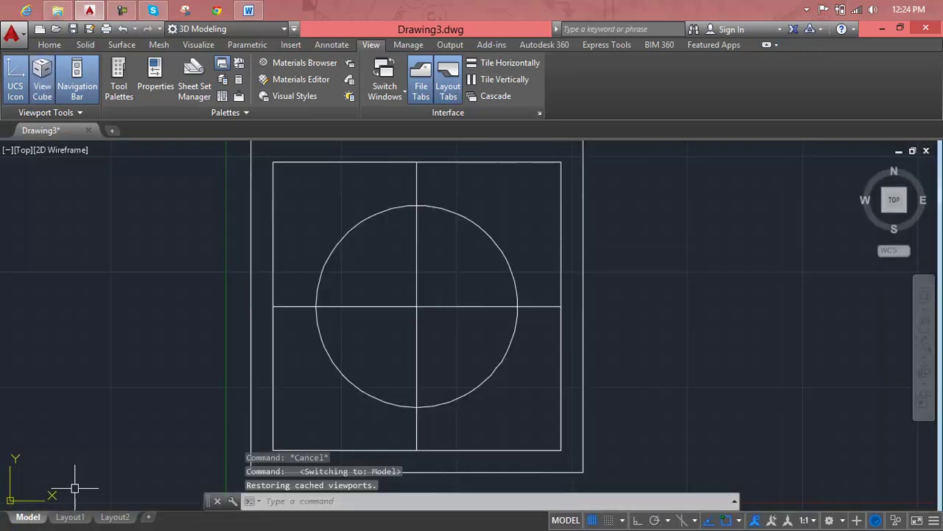
key(Escape)
key(Escape)
key(Escape)
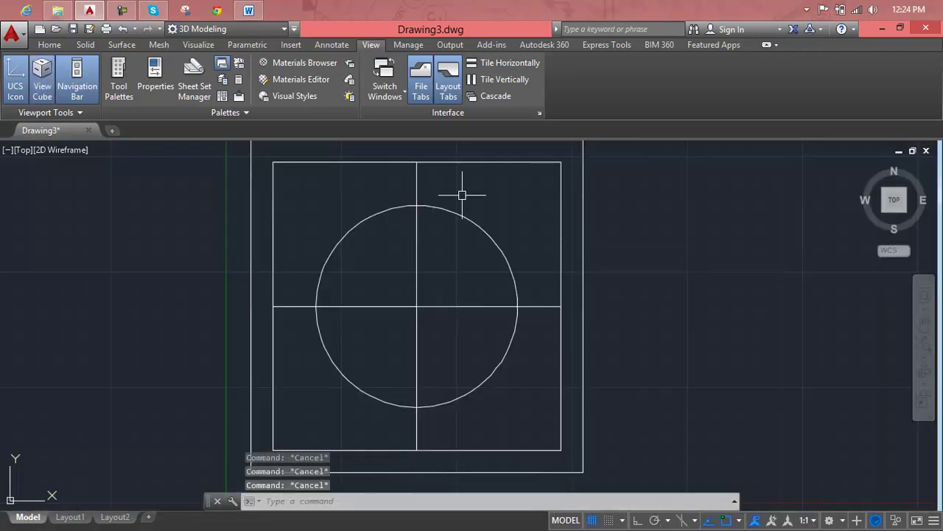
text(7)
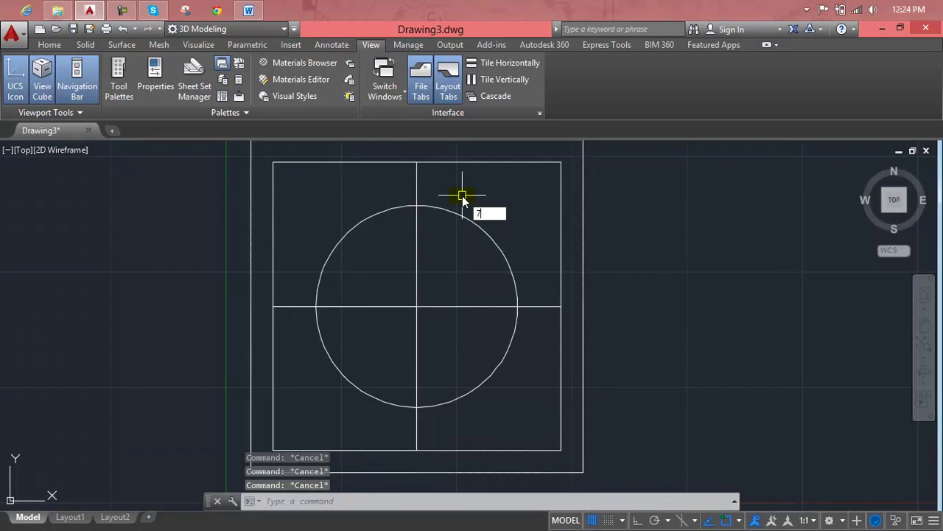
key(BackSpace)
key(F7)
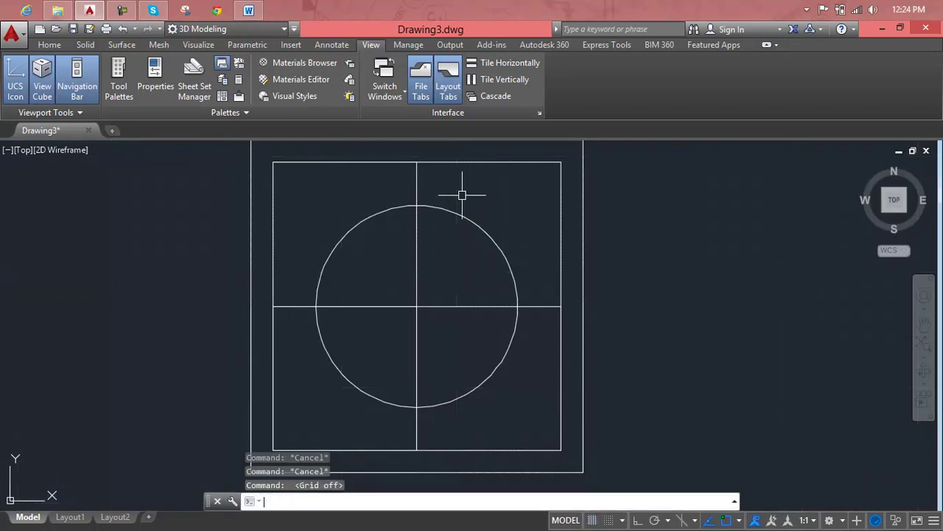
scroll(472, 249, down, 3)
key(Escape)
key(Escape)
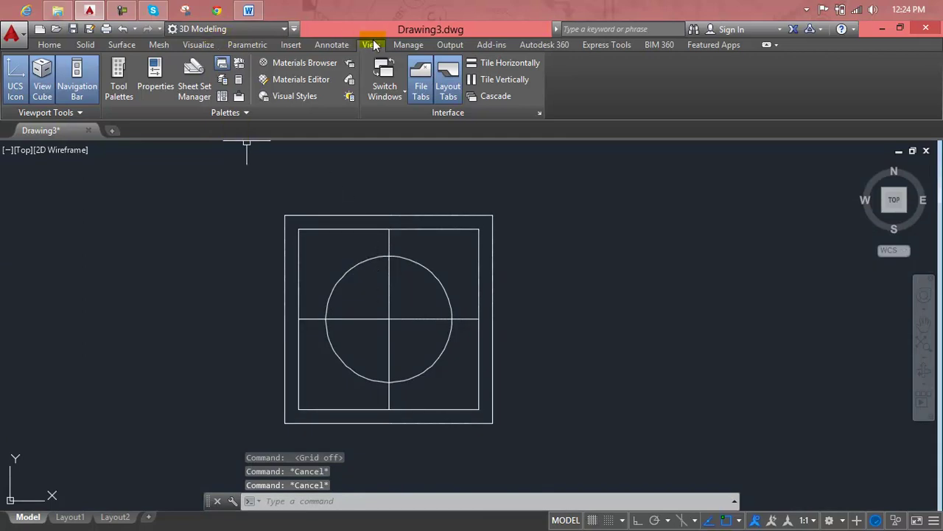
- Show the Output tools, then open and close Plot - Model via the Plot button and Ctrl+P
click(439, 44)
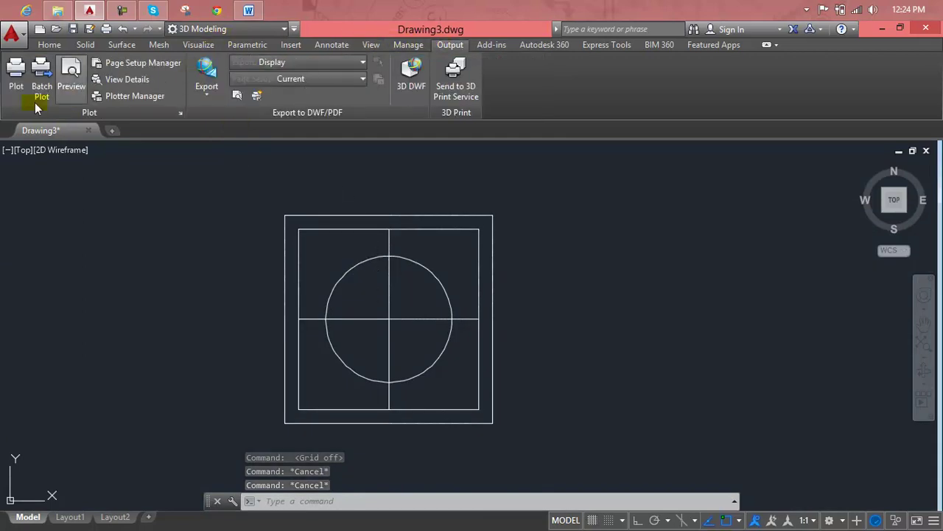
click(21, 74)
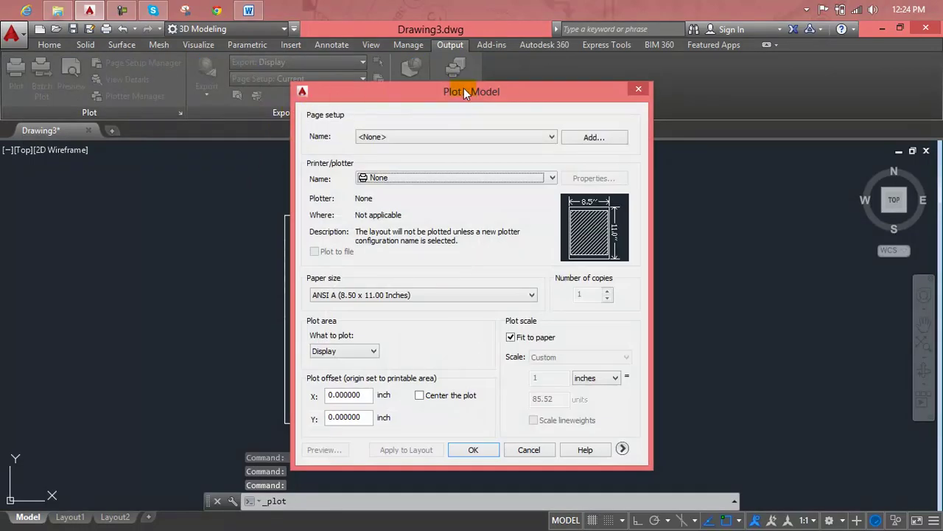
click(638, 90)
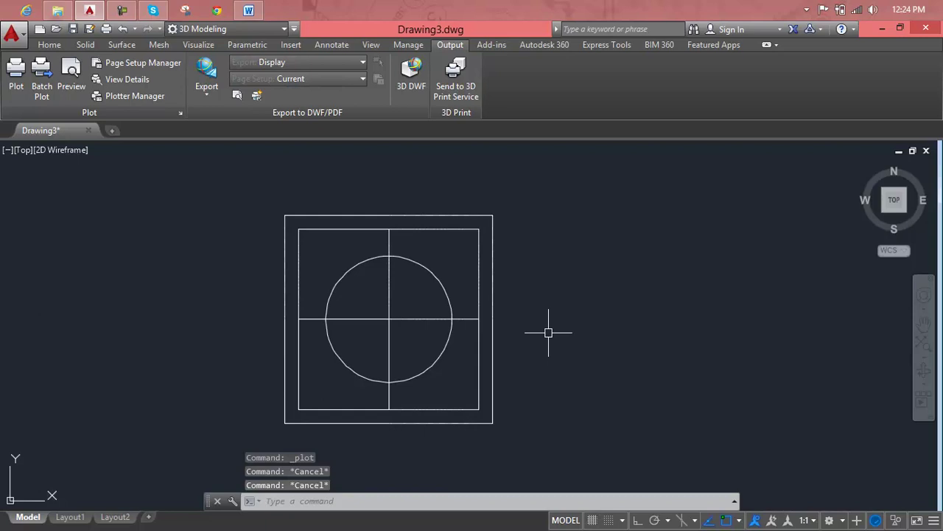
key(ctrl+p)
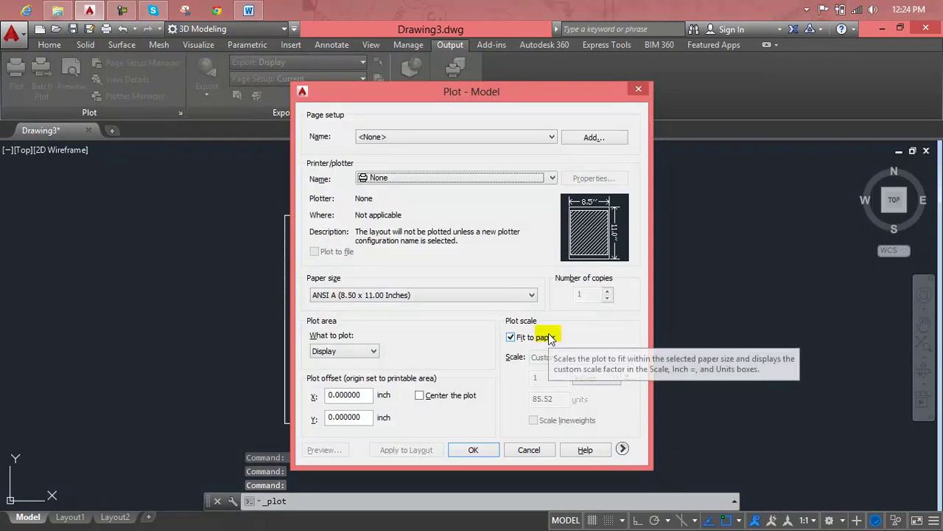
click(635, 91)
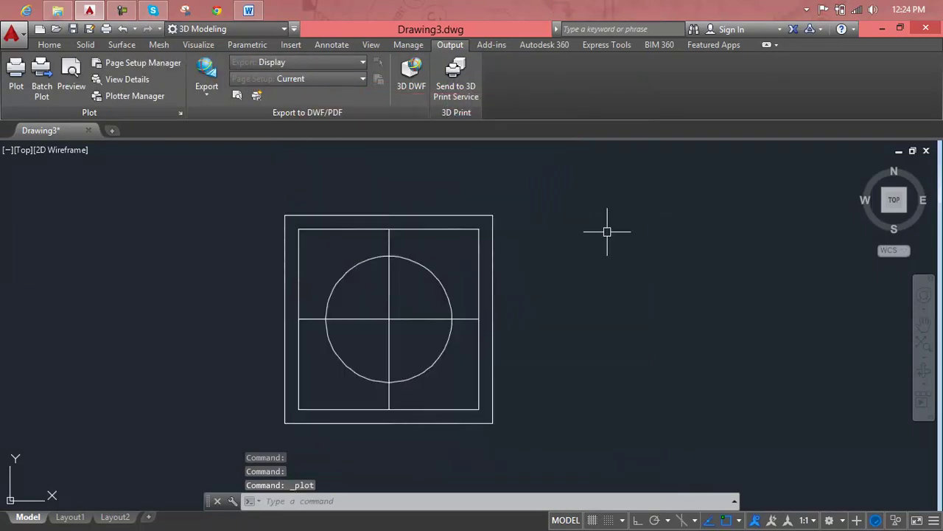
- Reopen the Plot dialog with PL and via Application menu > Print > Plot, closing each
text(plot)
key(Return)
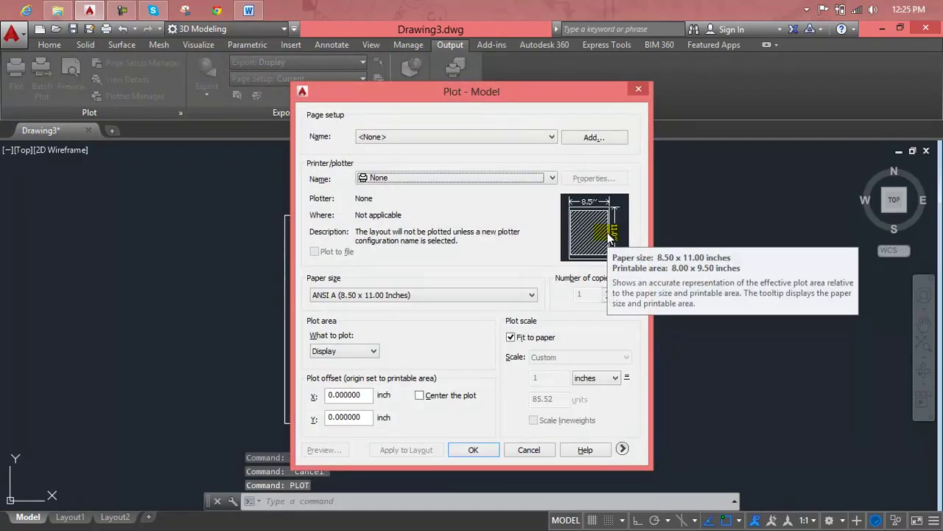
click(639, 89)
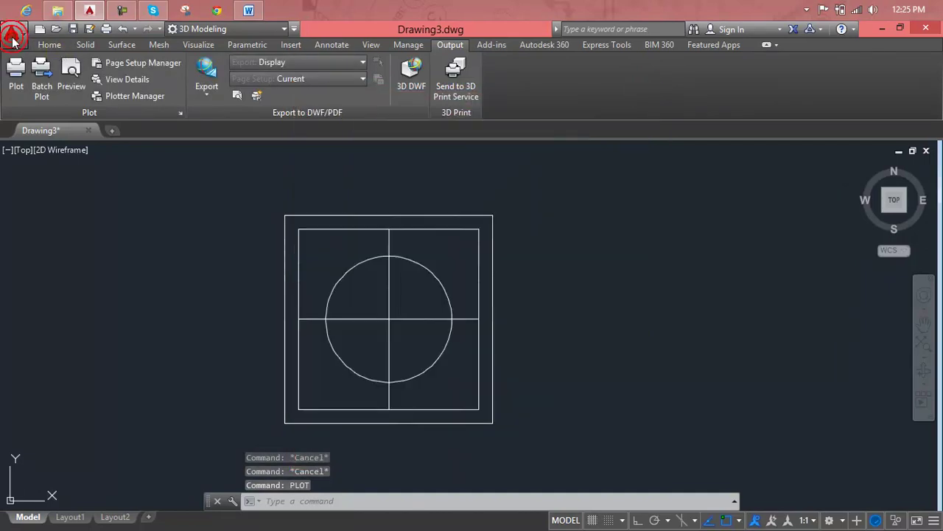
click(11, 34)
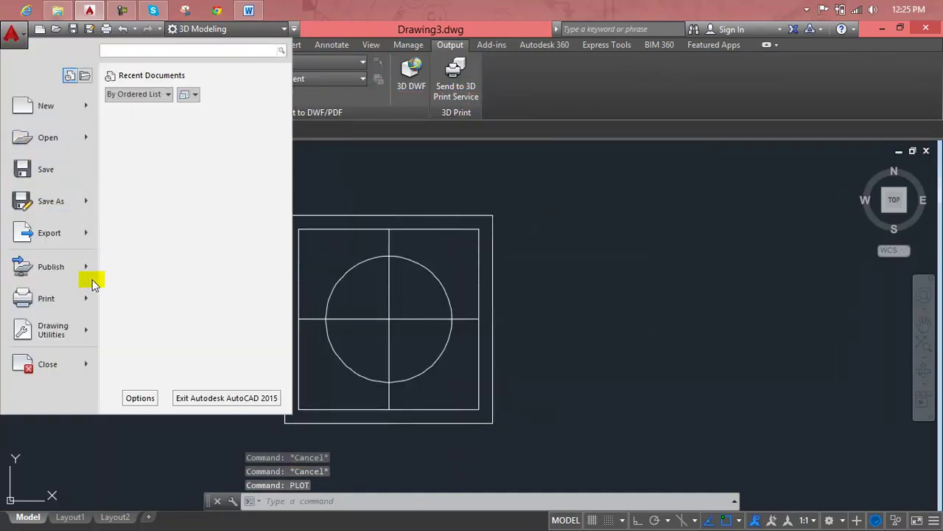
mouse_move(46, 298)
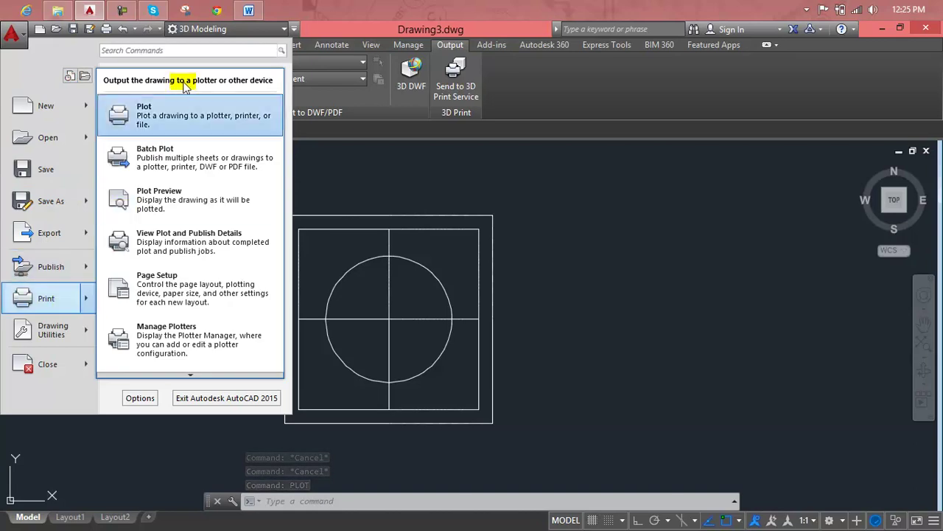
click(182, 114)
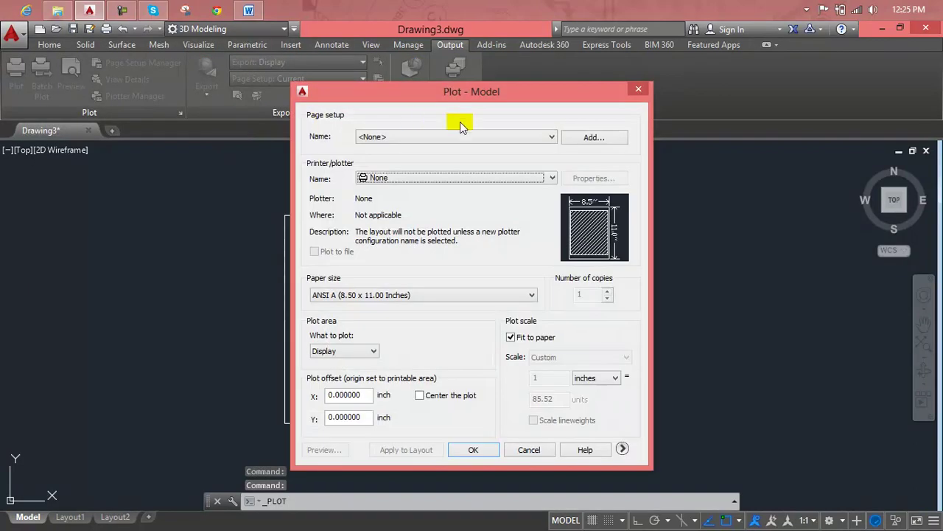
click(636, 90)
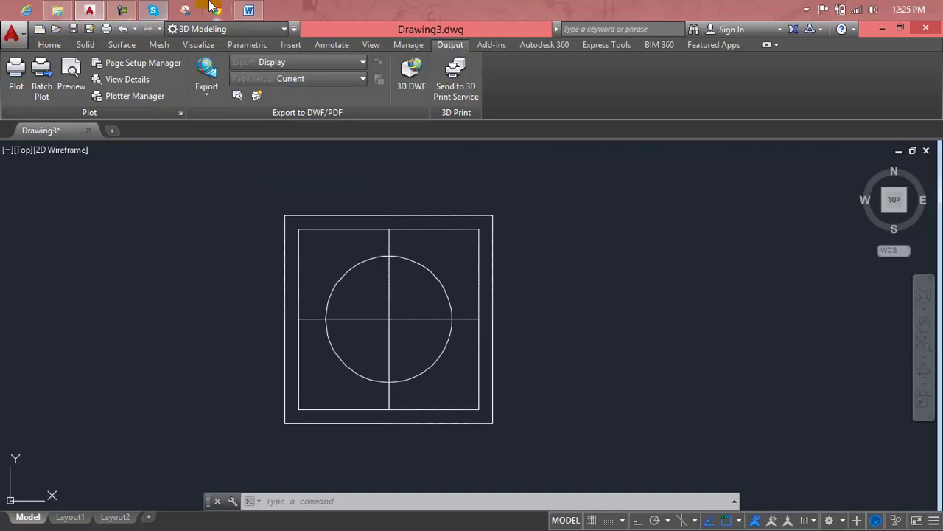
- Briefly bring up Word, minimize it, then open and dismiss the Application menu
click(248, 9)
click(246, 7)
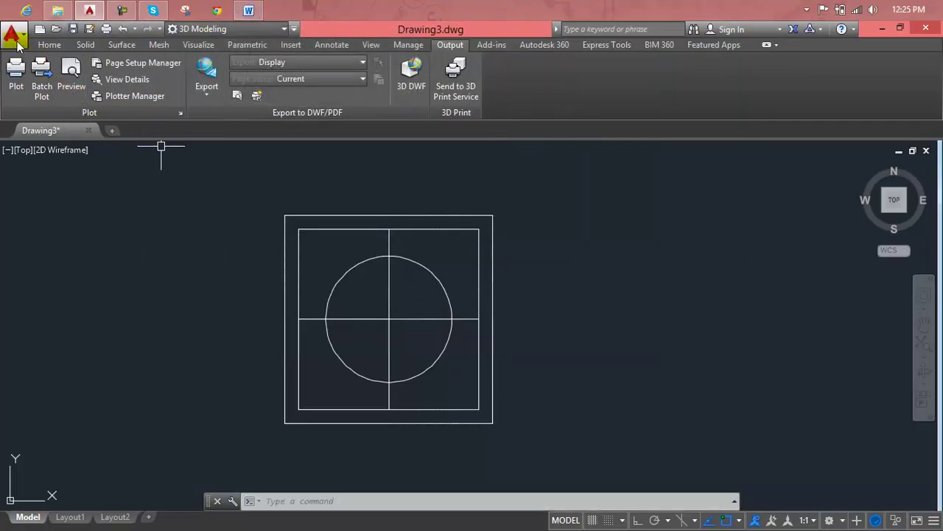
click(11, 33)
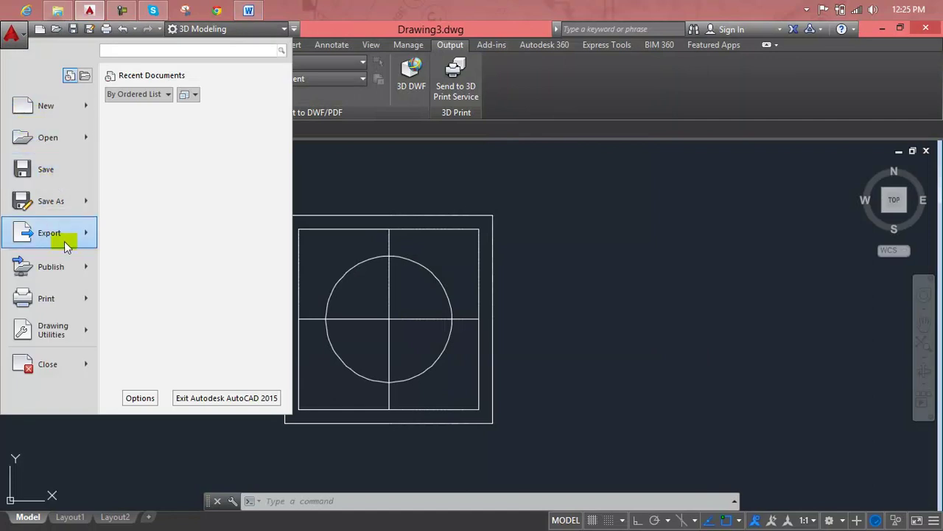
mouse_move(46, 298)
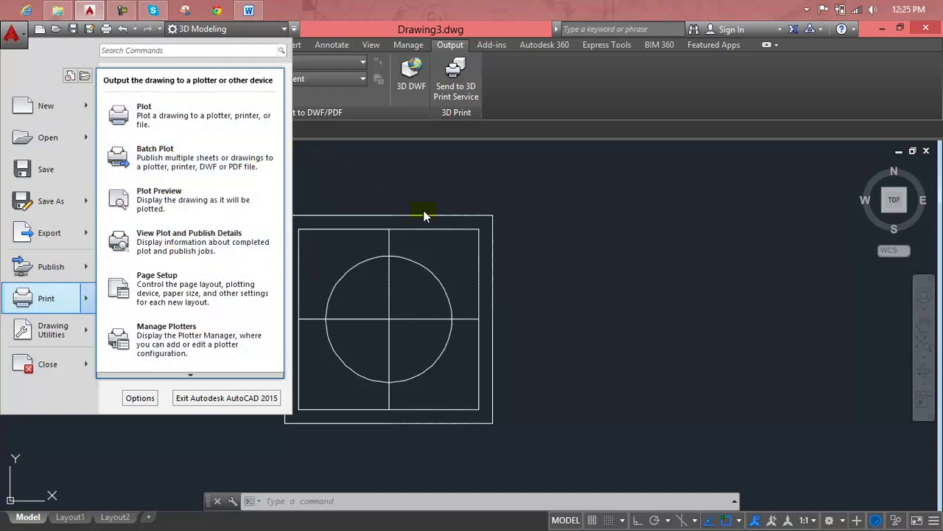
click(453, 200)
key(Escape)
key(Escape)
key(Escape)
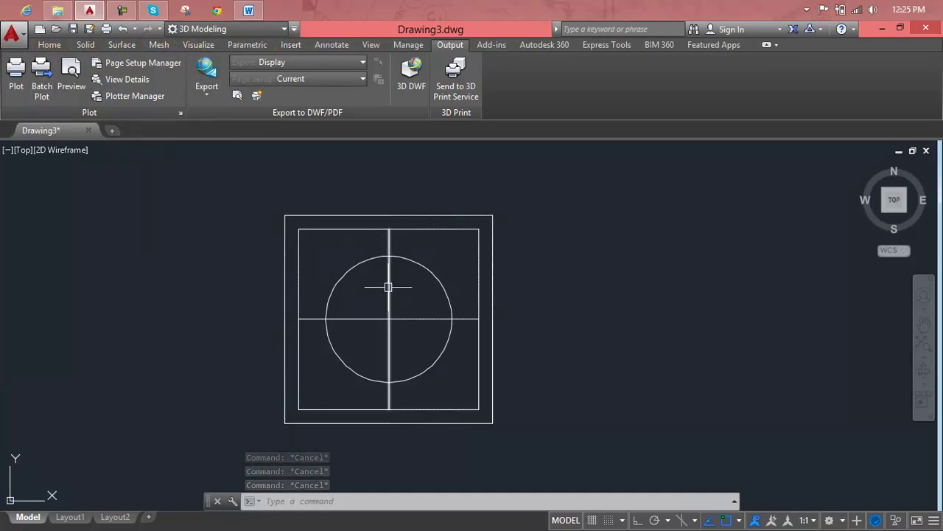
- Zoom with the wheel so the square-and-circle drawing fills more of the model view
scroll(389, 287, up, 2)
scroll(369, 292, down, 1)
scroll(442, 243, down, 1)
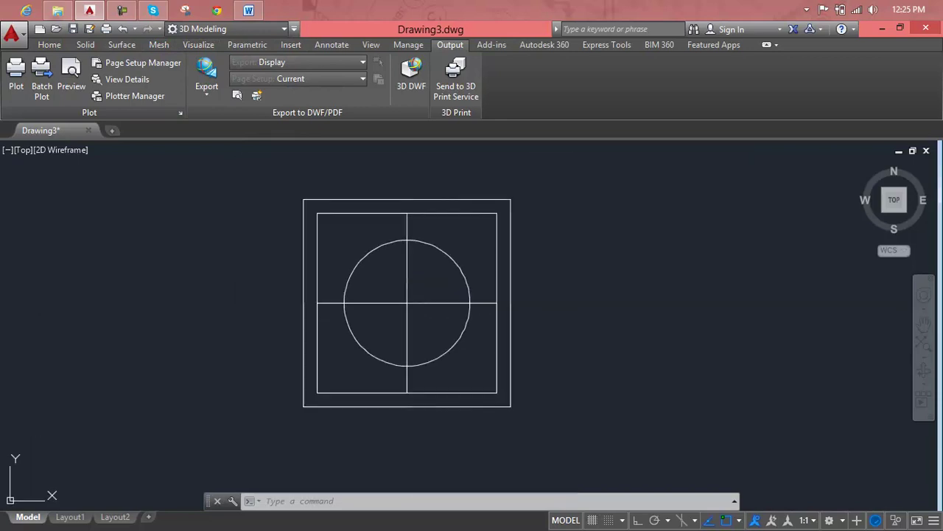
scroll(406, 271, up, 1)
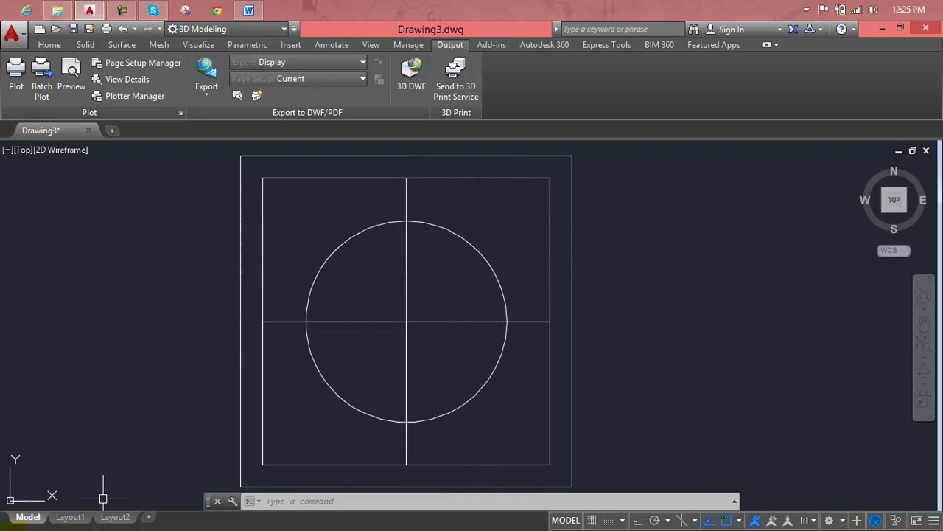
- Compare the Layout1 and Layout2 sheets, select the viewport border, visit Model, and finish on Layout2
click(65, 517)
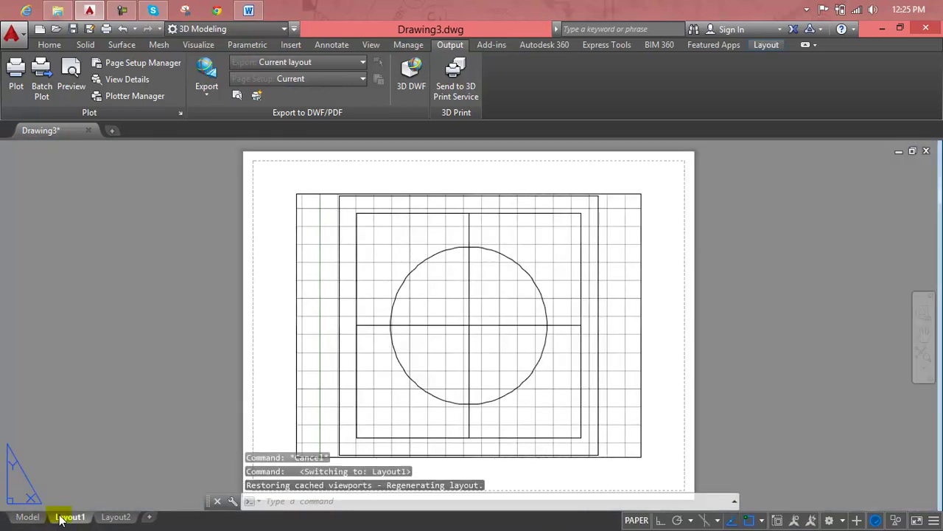
click(114, 518)
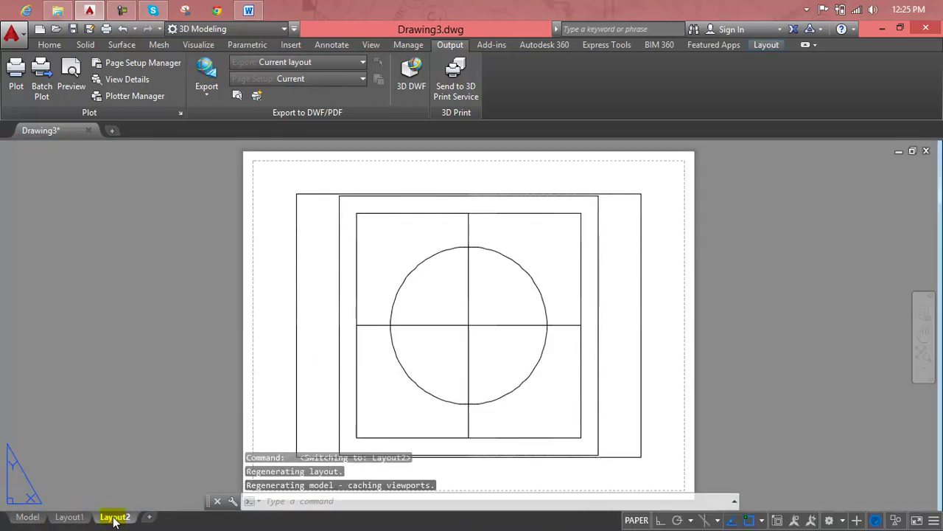
click(70, 517)
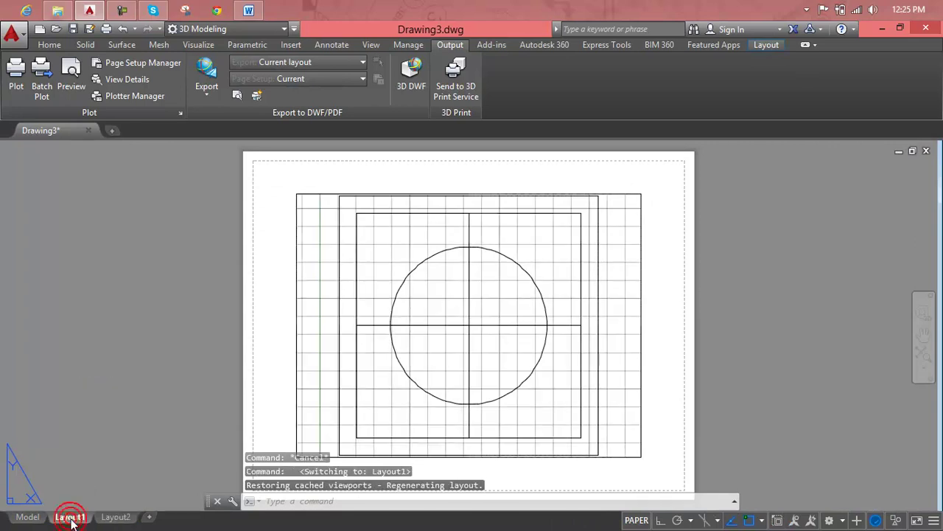
click(115, 517)
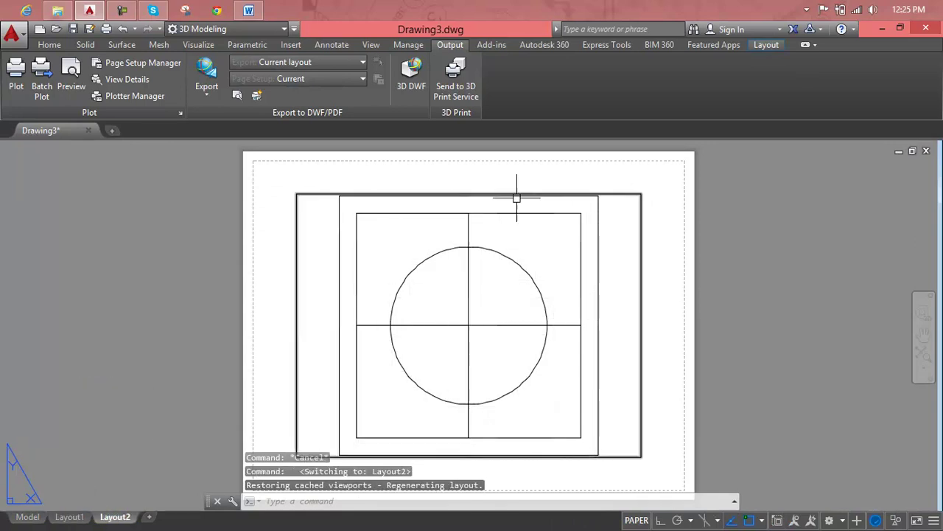
scroll(560, 229, up, 4)
scroll(565, 228, down, 2)
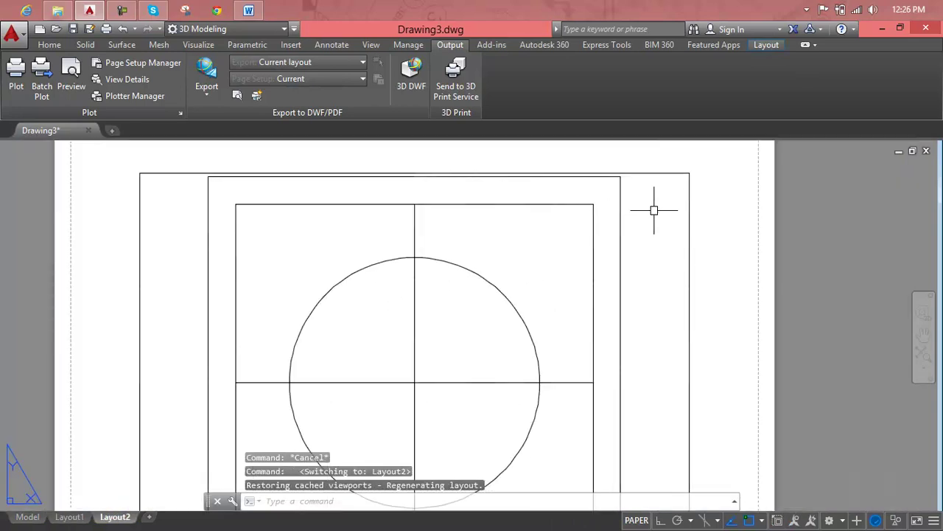
click(677, 174)
scroll(677, 172, down, 2)
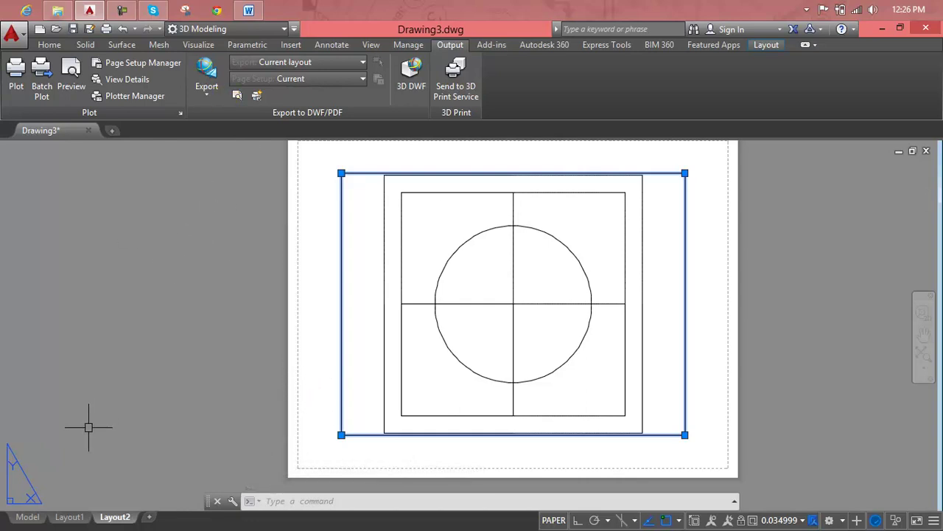
click(27, 517)
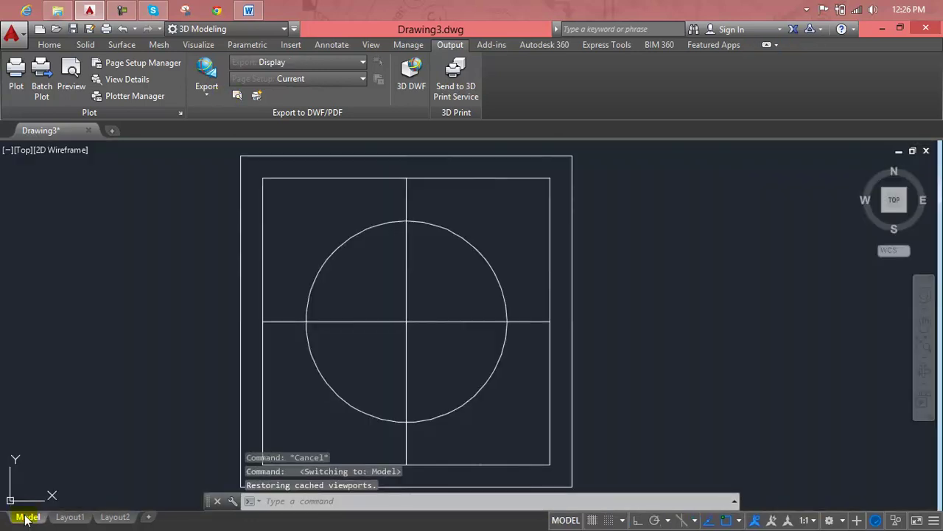
click(115, 517)
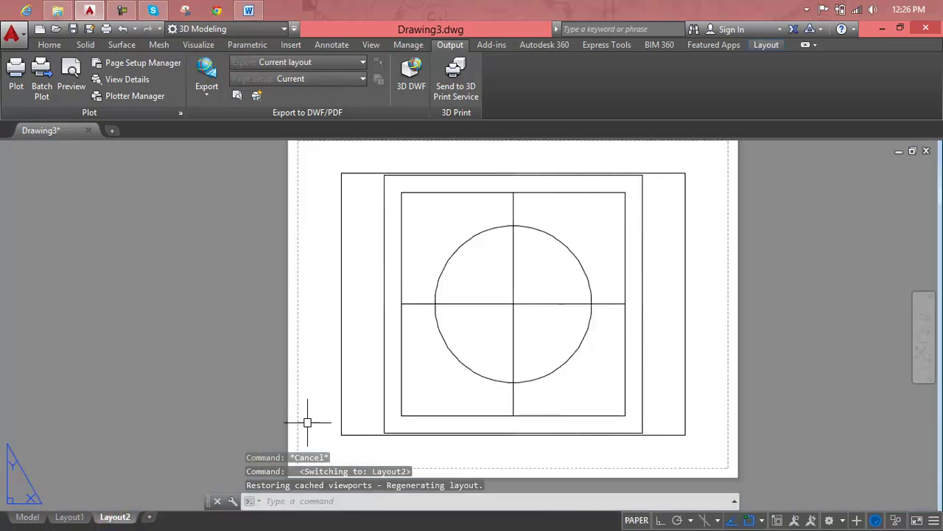
- Open the Plot settings for Layout2 and check the page setup list, leaving no setup chosen
click(16, 74)
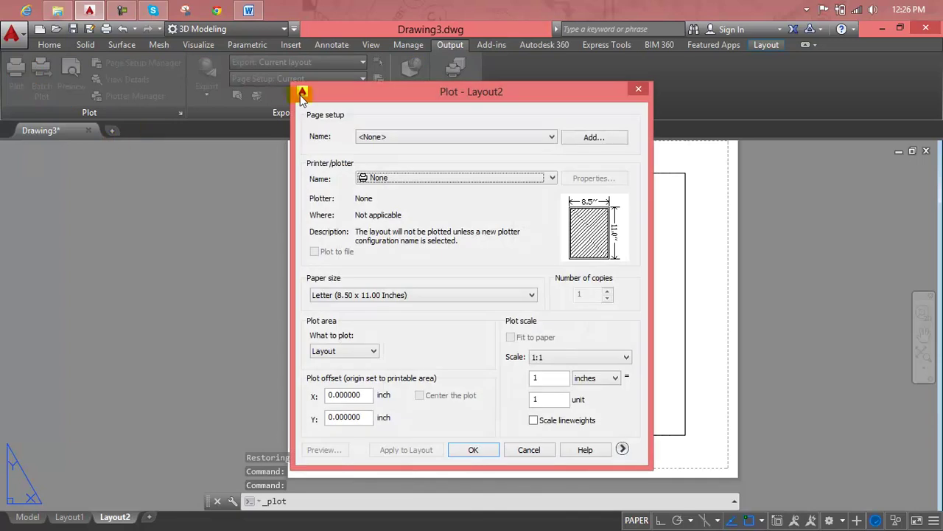
drag(336, 95, 297, 80)
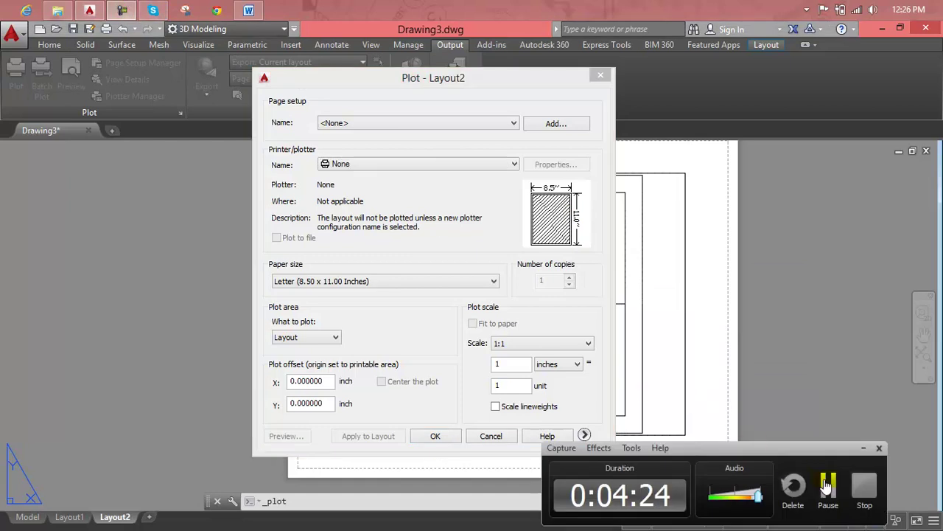
click(811, 409)
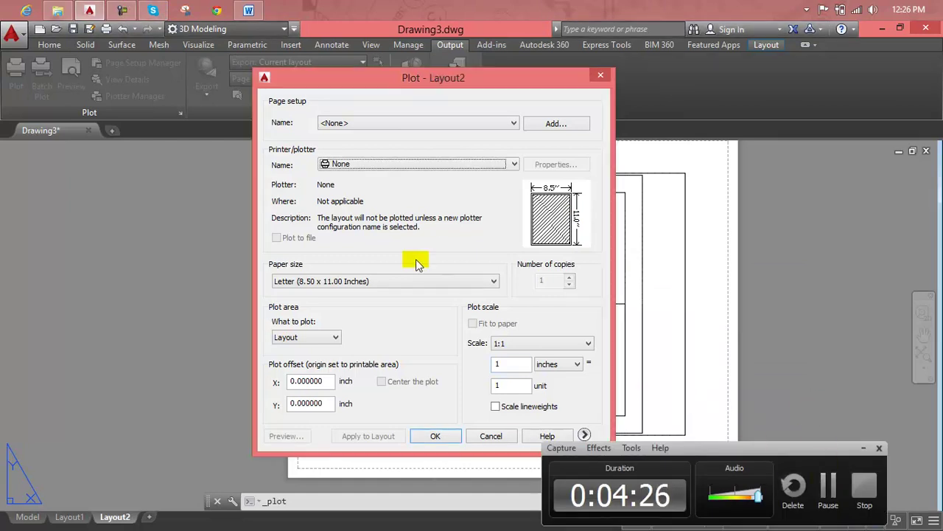
click(863, 447)
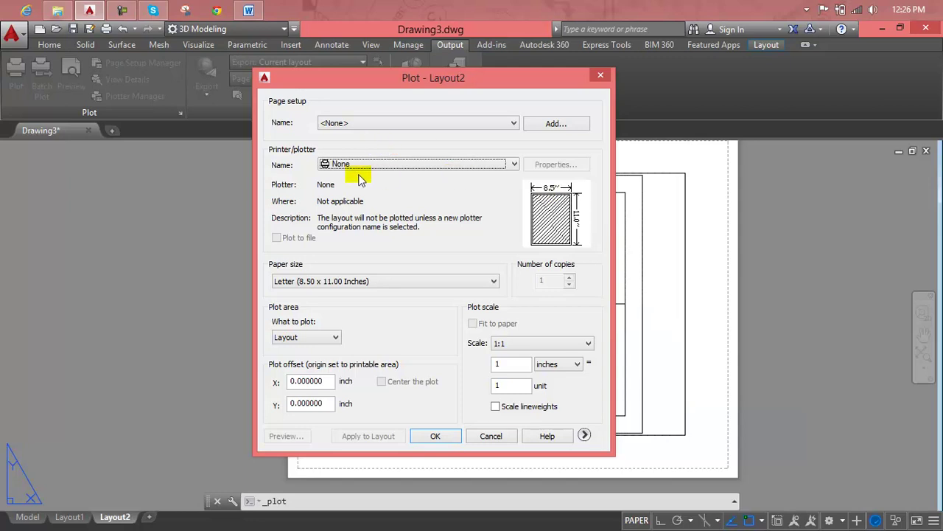
click(371, 122)
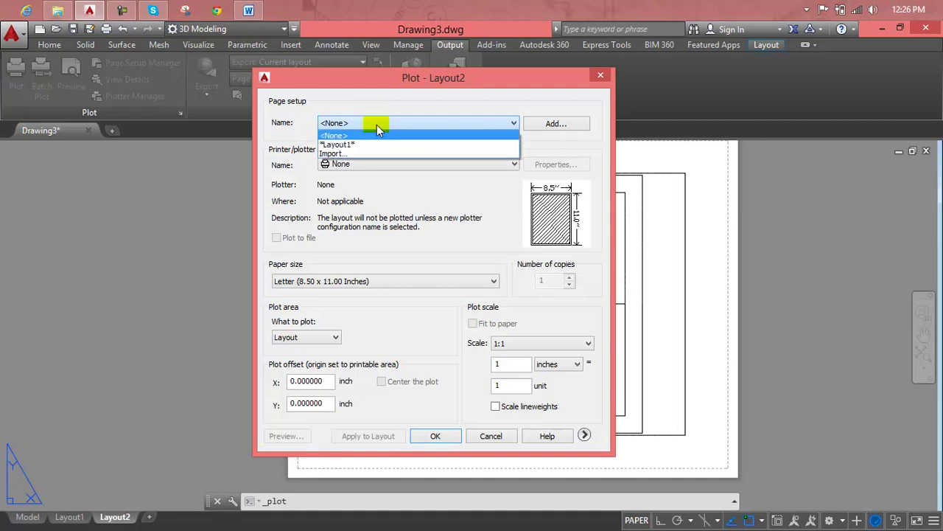
click(393, 97)
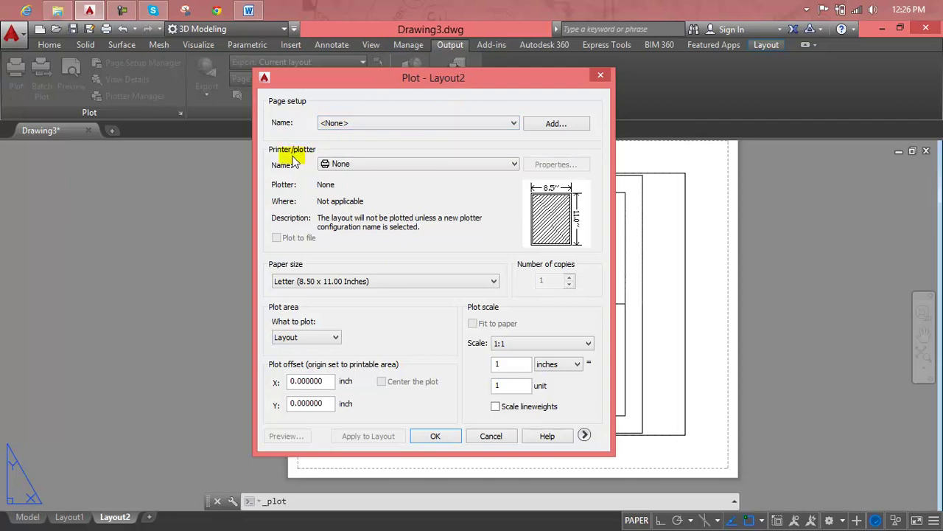
- Try DWG To PDF.pc3 as the plotter, then set the printer back to None
click(392, 164)
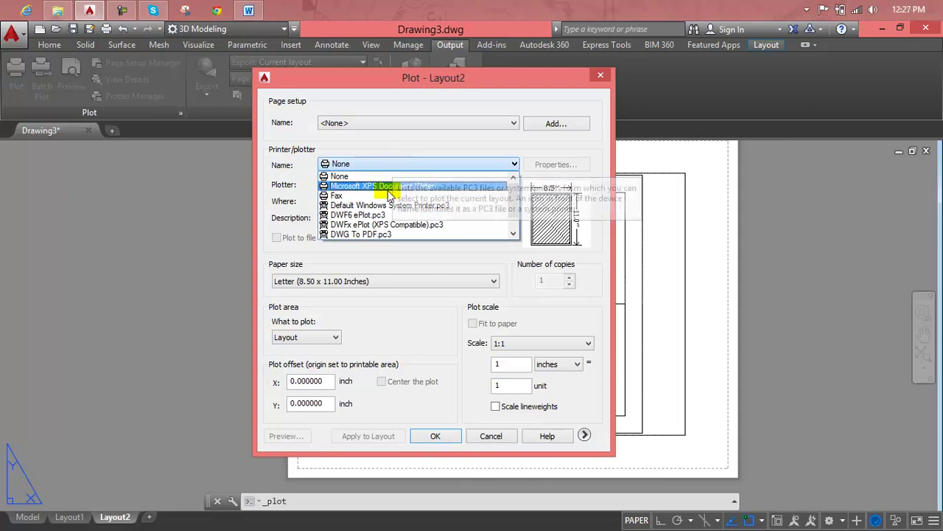
scroll(394, 210, down, 1)
scroll(394, 210, down, 1)
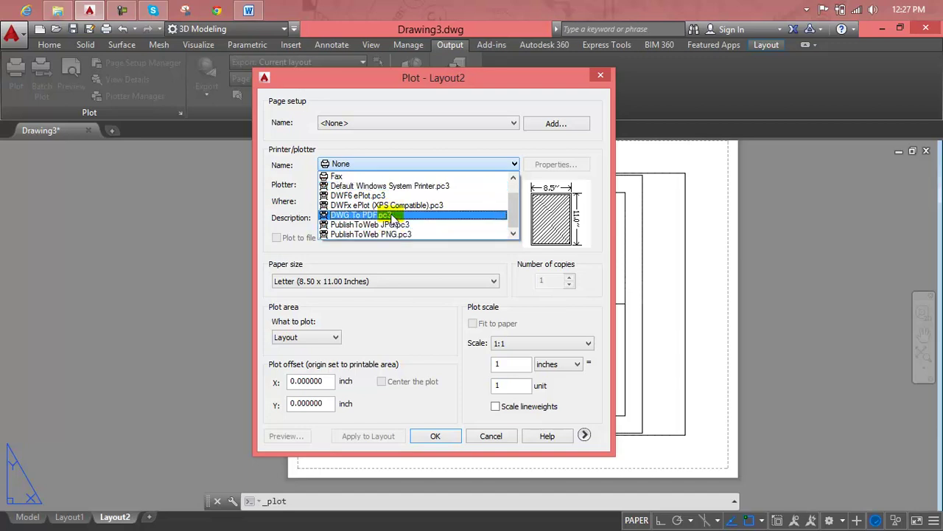
click(393, 216)
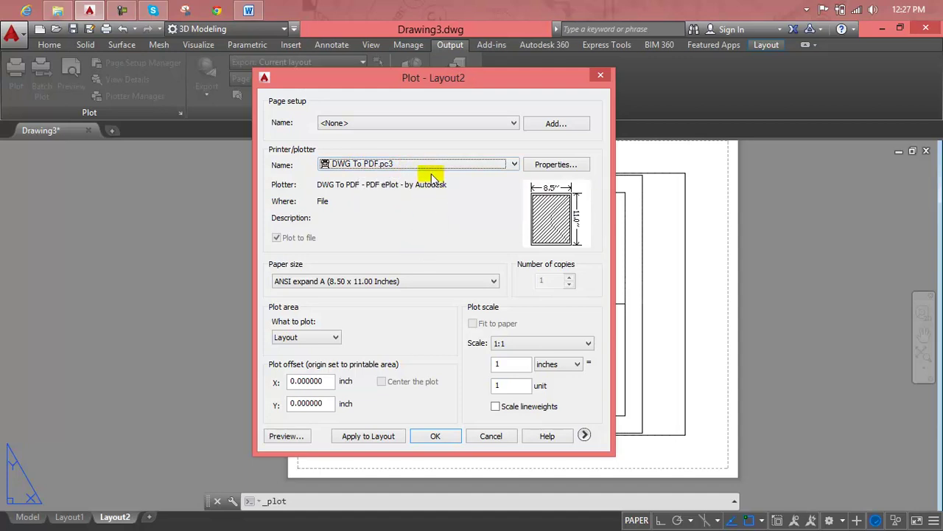
click(429, 166)
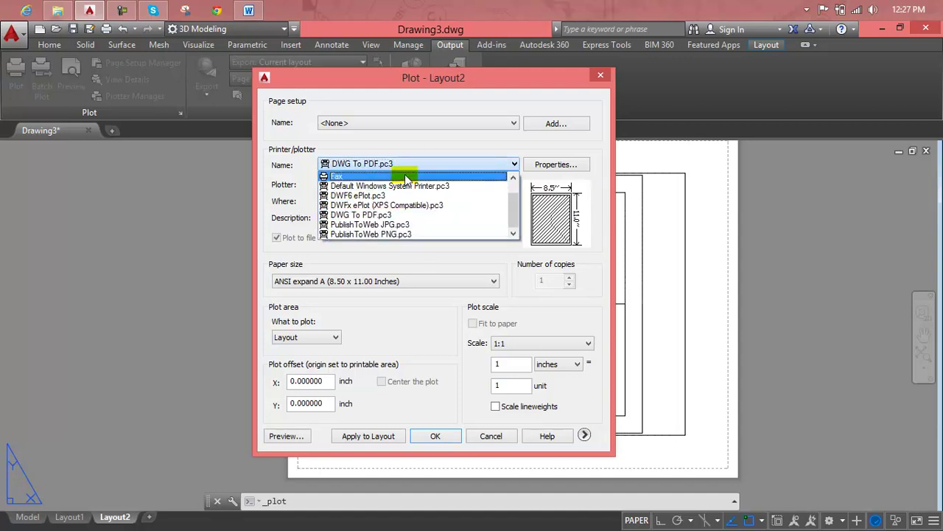
scroll(419, 235, up, 1)
scroll(419, 235, up, 1)
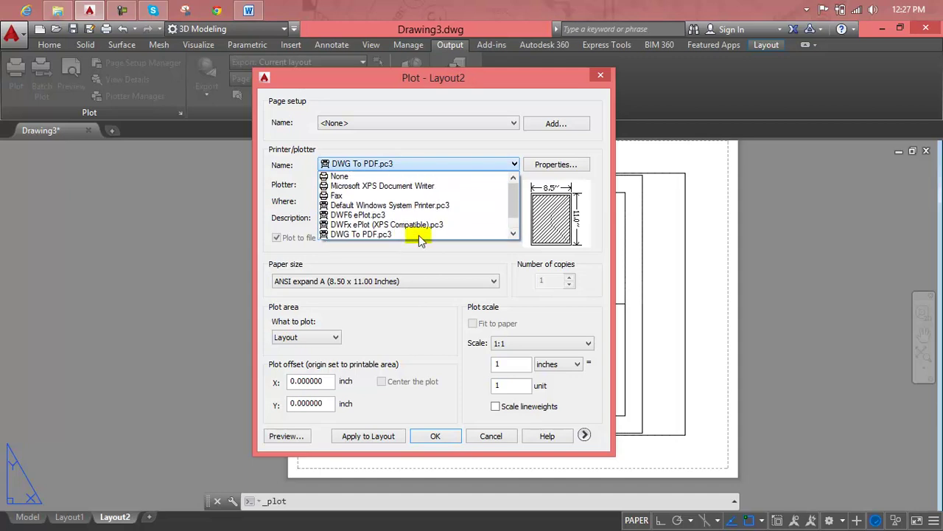
click(414, 178)
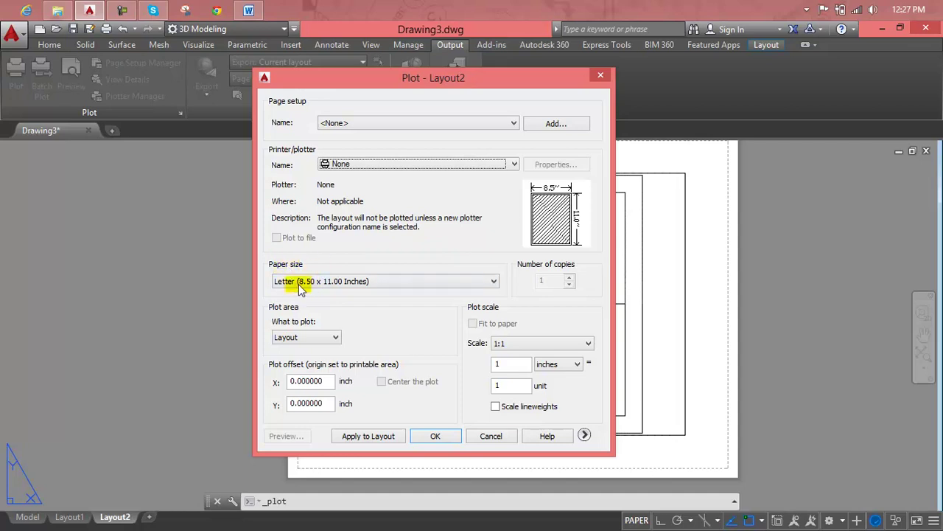
- Cycle paper sizes through Legal, ISO A4, ISO B5 and VGA, ending on Letter (8.50 x 11.00 Inches)
click(302, 287)
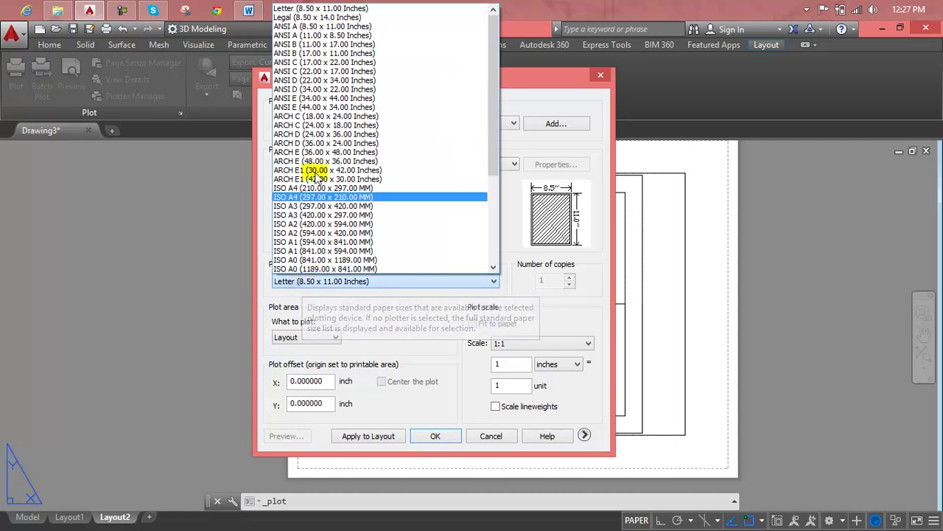
click(337, 17)
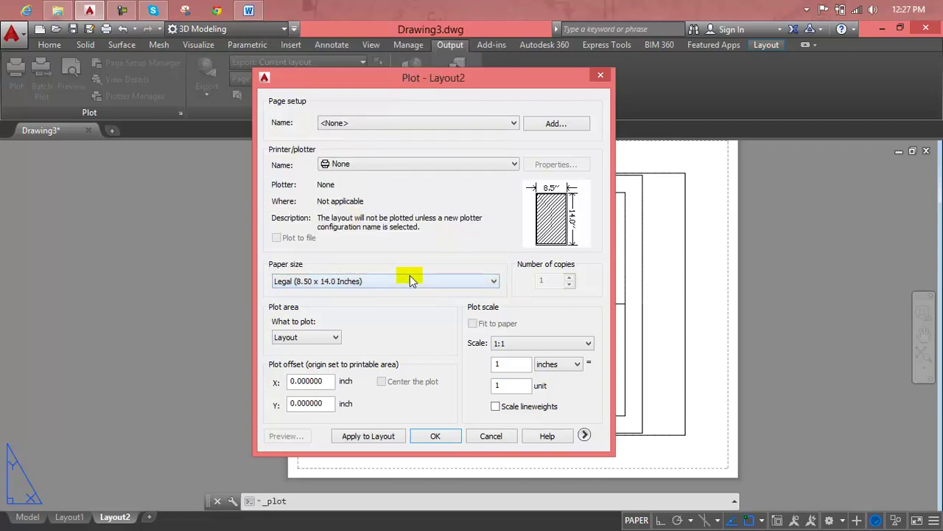
click(409, 279)
click(384, 188)
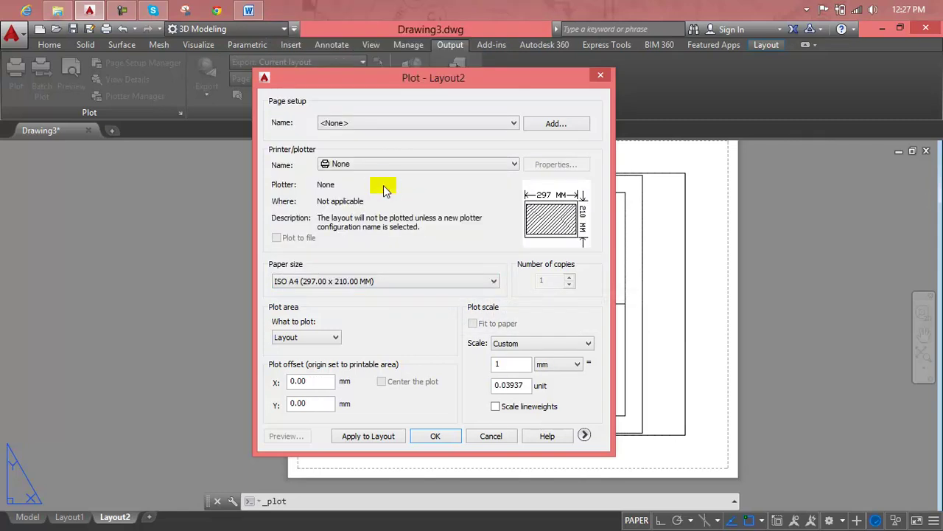
click(441, 280)
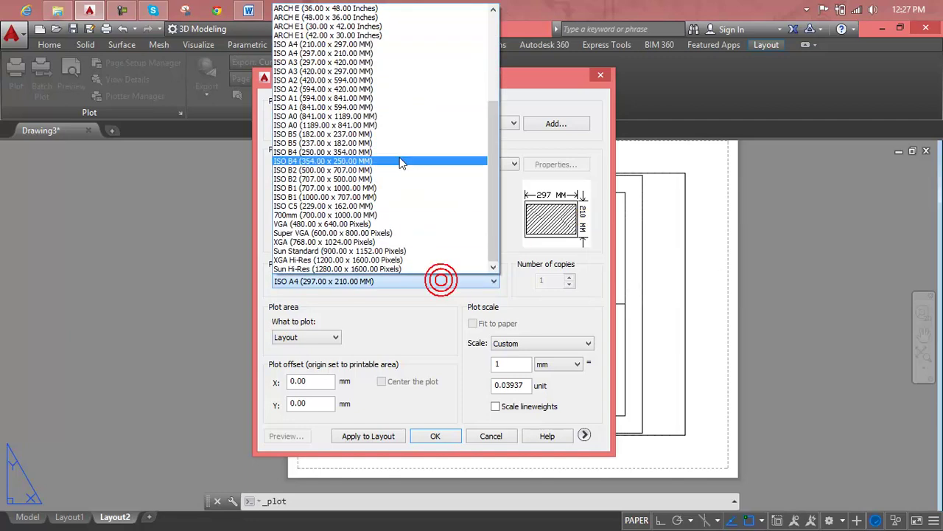
click(390, 133)
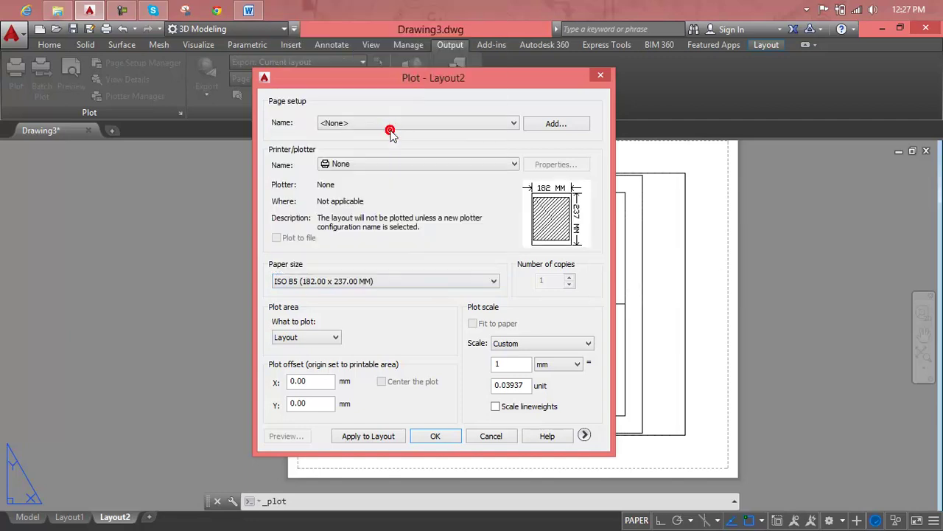
click(440, 276)
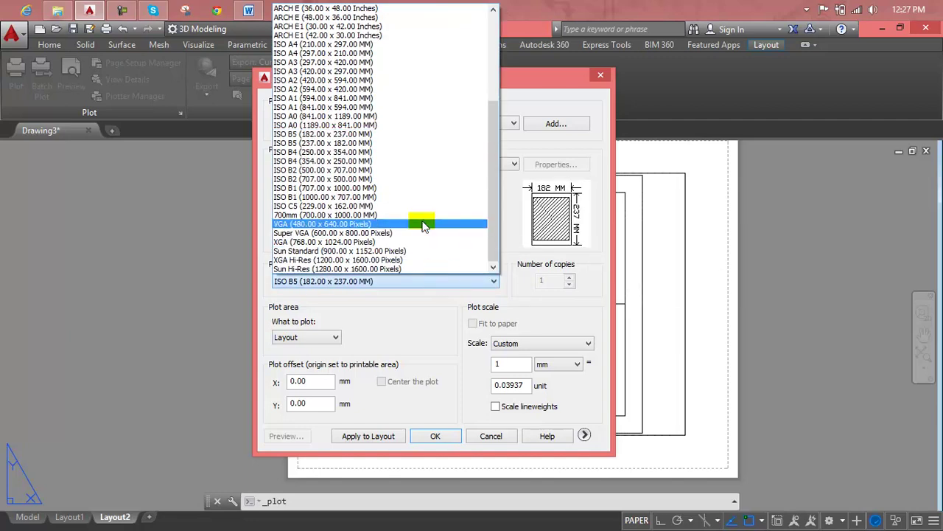
click(423, 225)
click(445, 276)
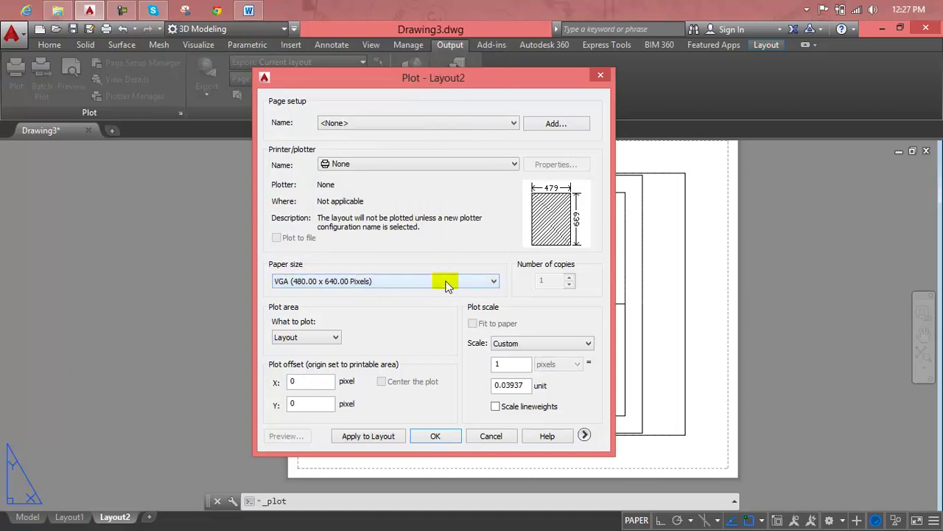
scroll(378, 68, up, 2)
scroll(377, 78, up, 4)
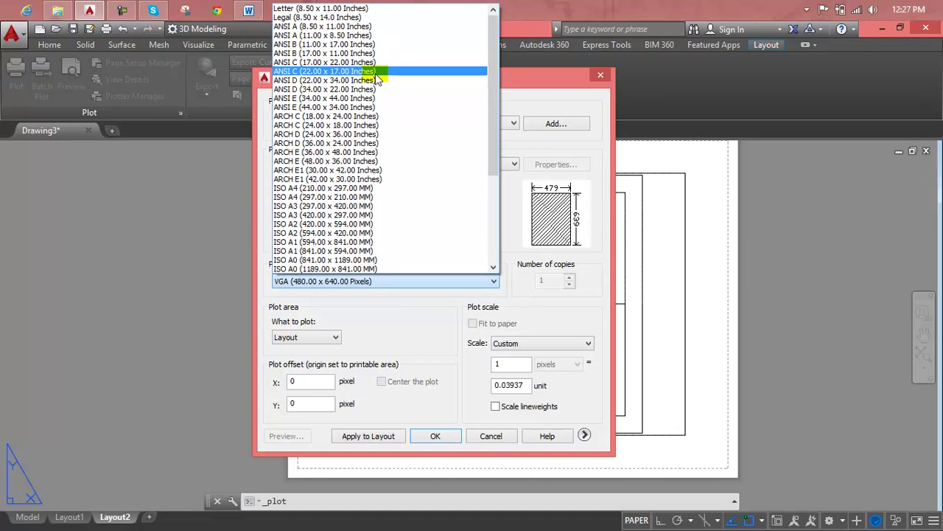
click(383, 8)
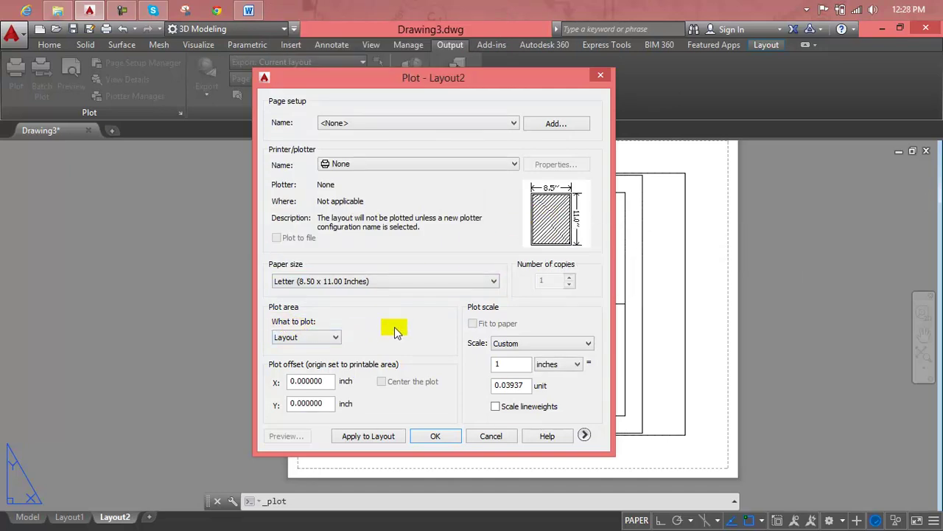
- Set the plot area to Display and move the Plot dialog aside to reveal the drawing
click(328, 339)
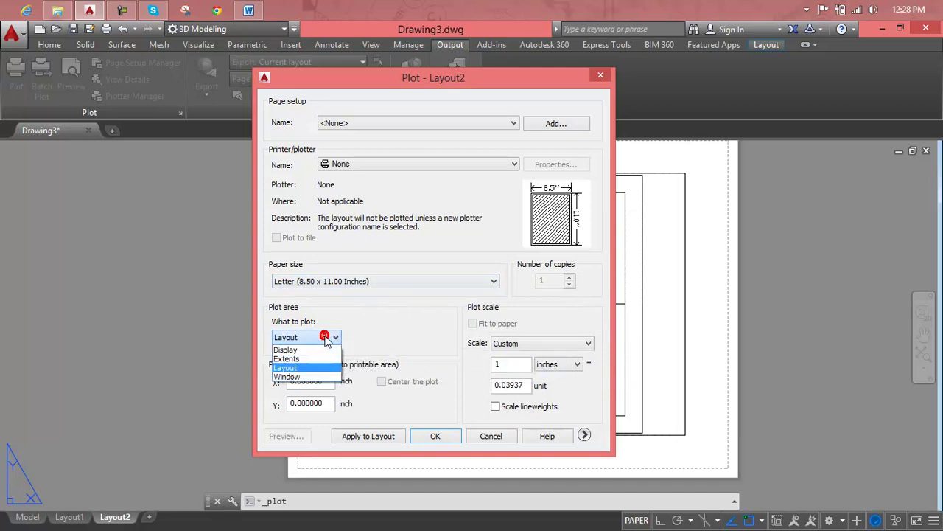
click(313, 349)
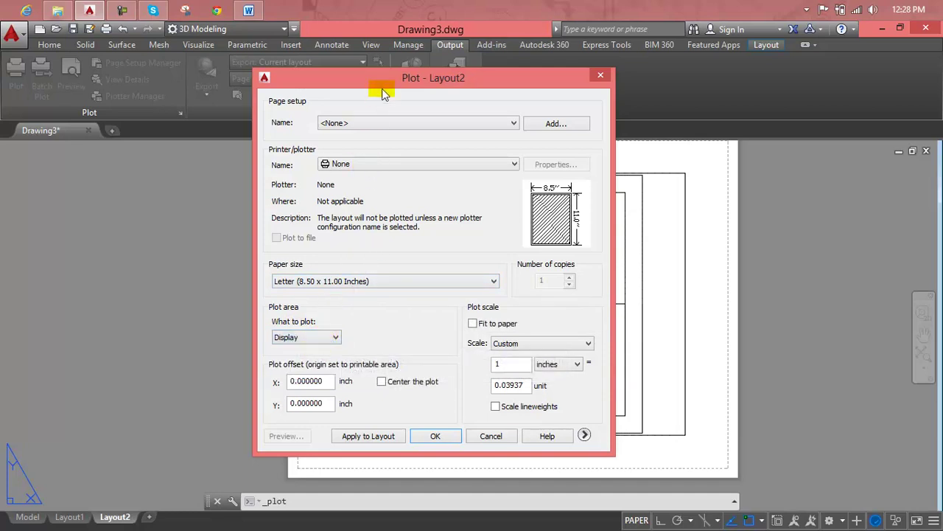
drag(374, 73, 383, 80)
drag(426, 109, 150, 96)
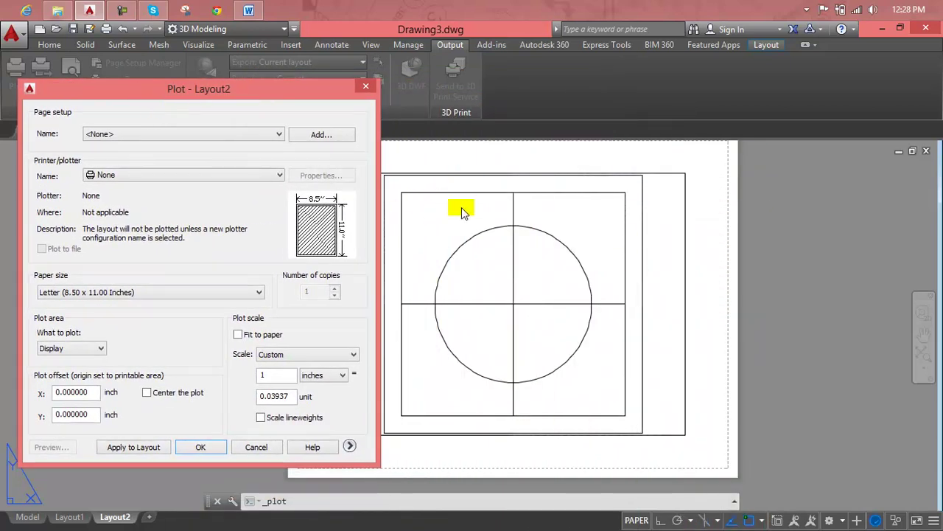
- Try the Extents and Layout plot areas, then choose Window to pick a plot region
click(85, 349)
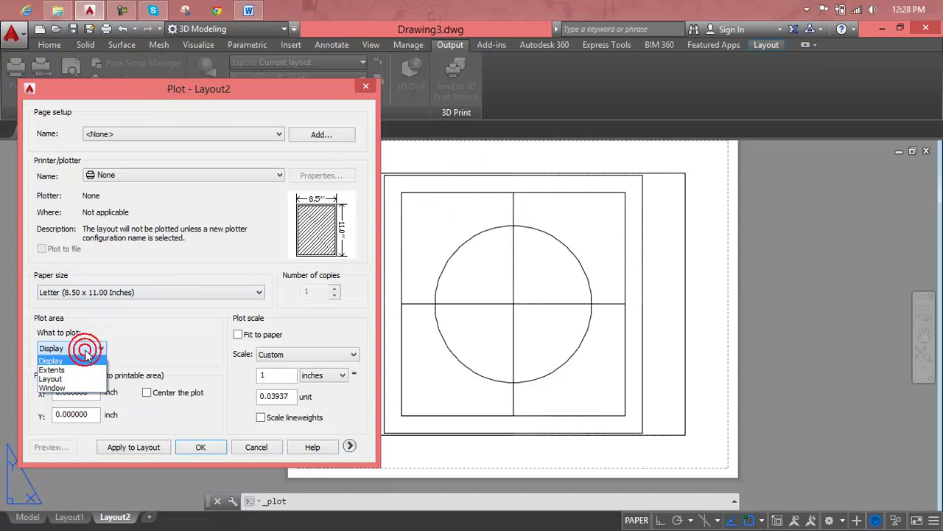
click(82, 371)
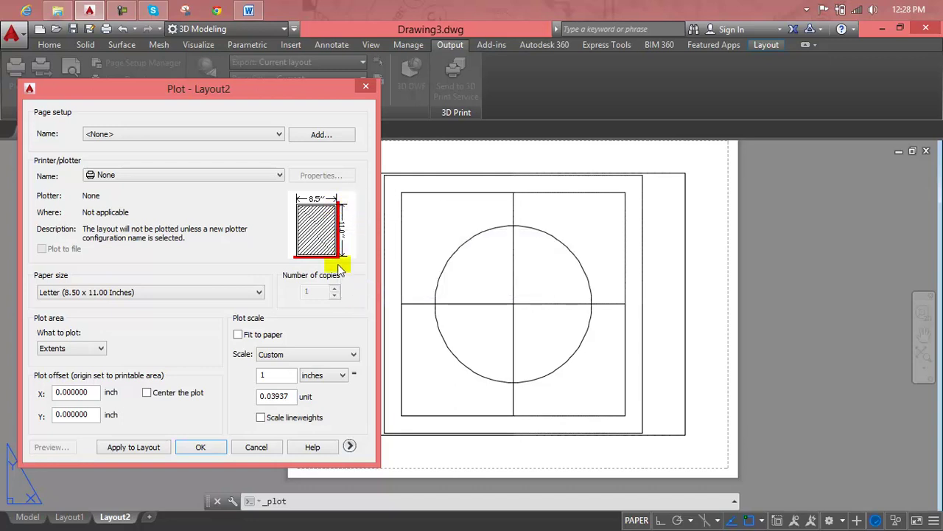
mouse_move(321, 227)
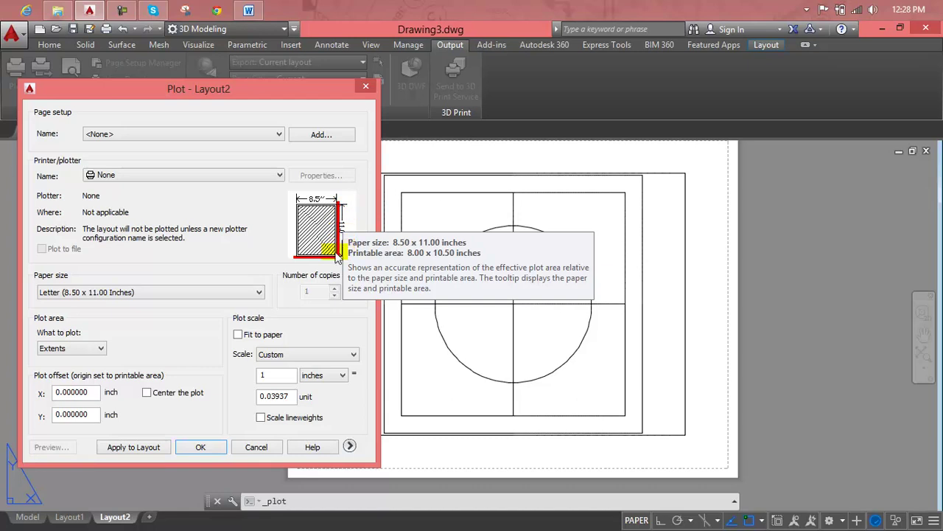
click(50, 354)
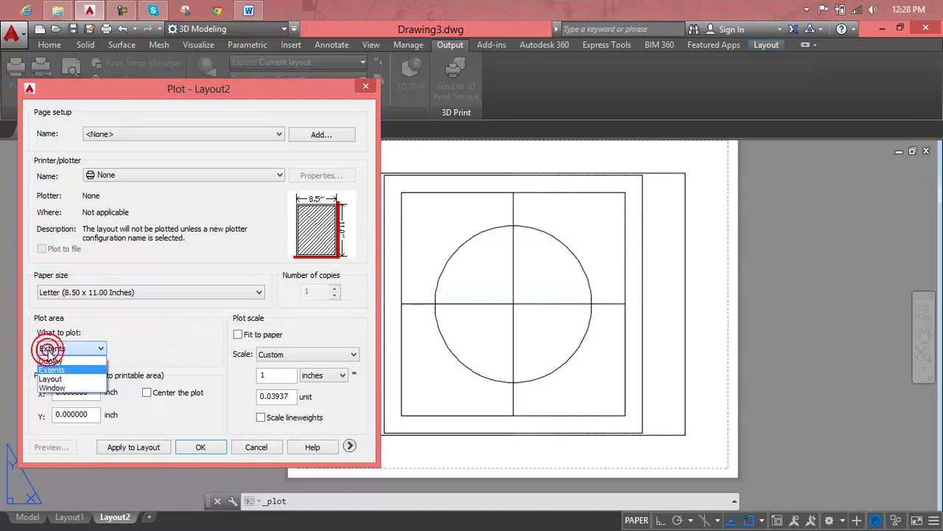
click(56, 379)
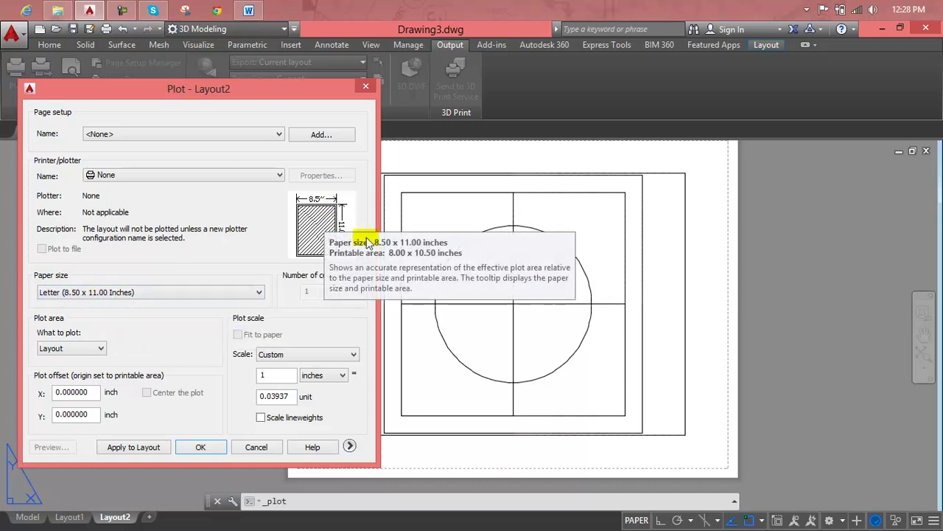
click(108, 346)
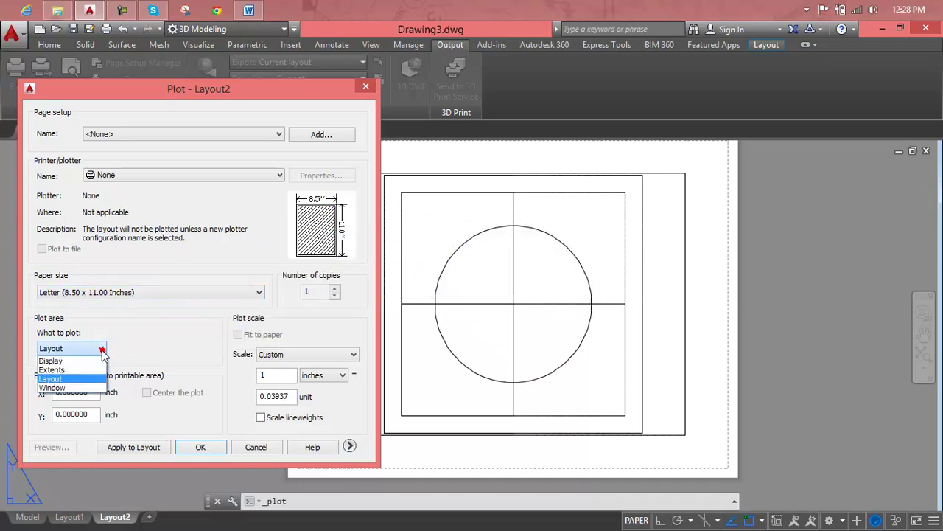
click(93, 383)
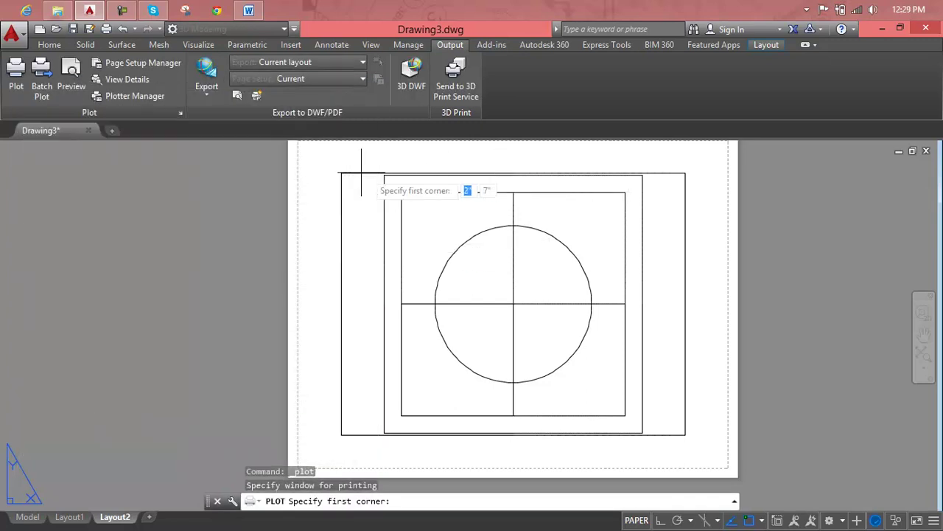
- Pick two window corners around the layout, then reset the plot area through Display back to Layout
click(335, 167)
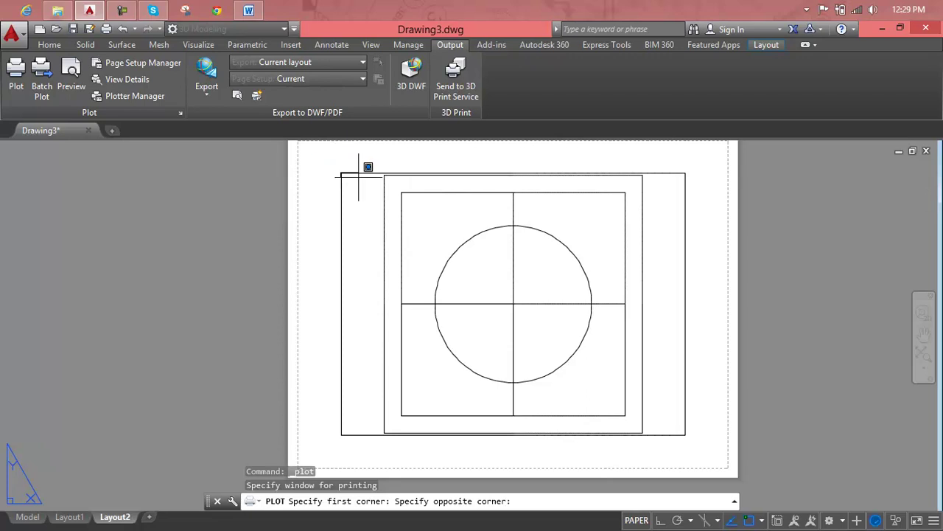
click(424, 262)
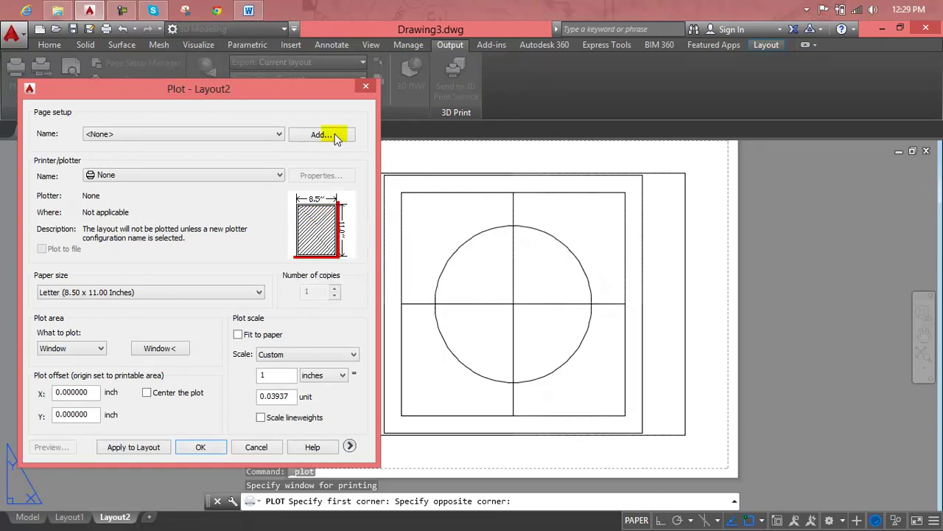
click(92, 353)
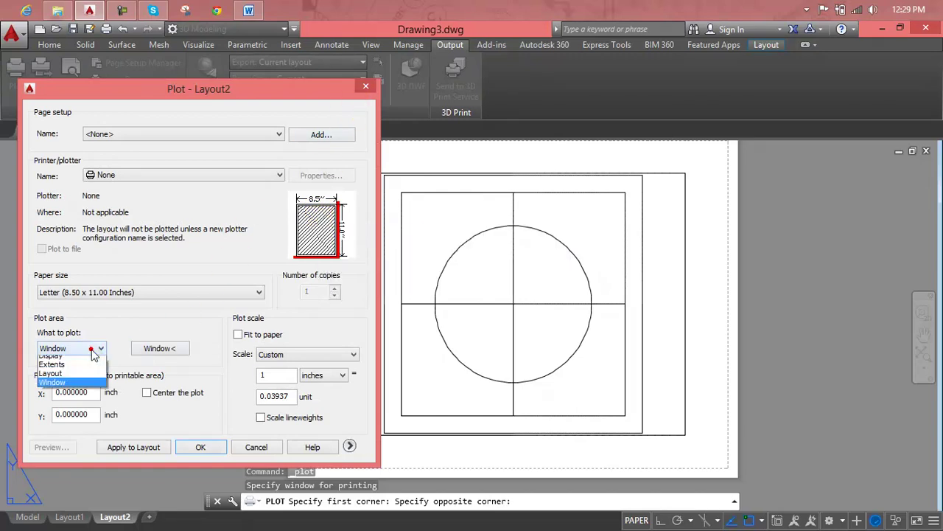
click(94, 359)
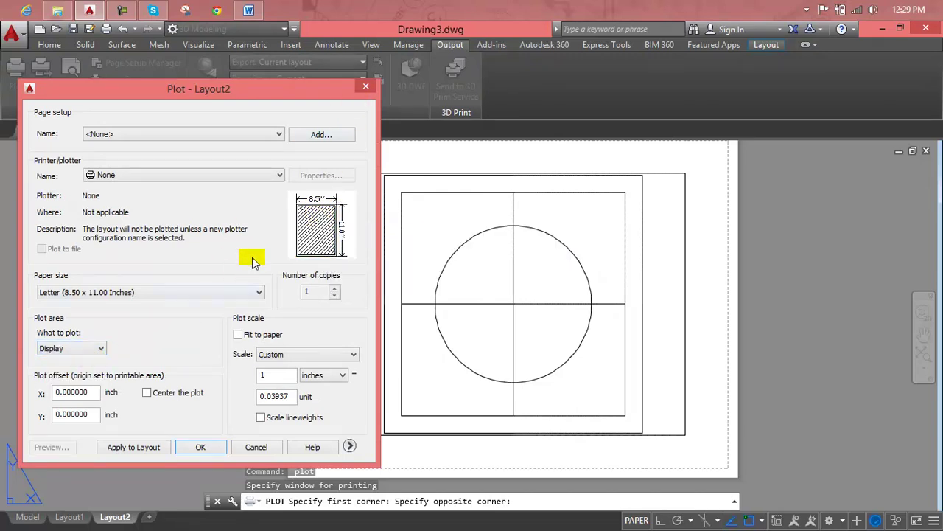
click(56, 349)
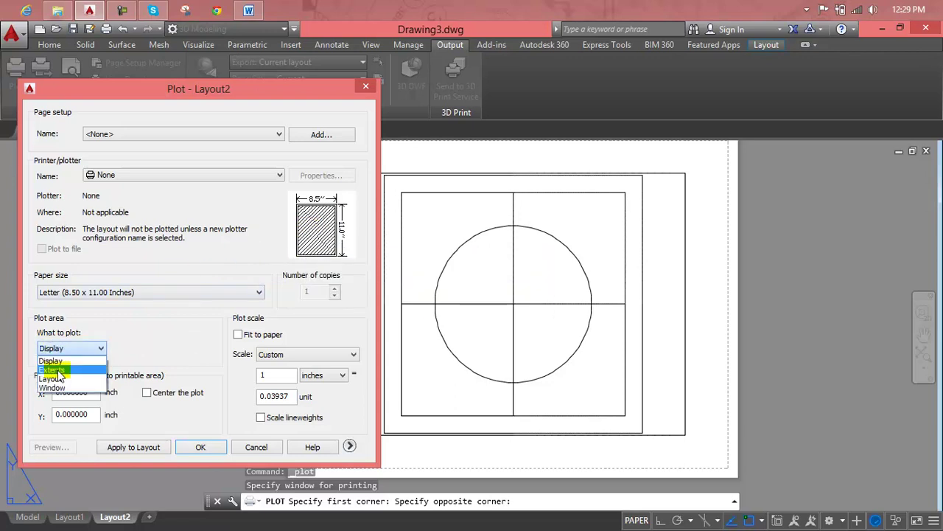
click(52, 378)
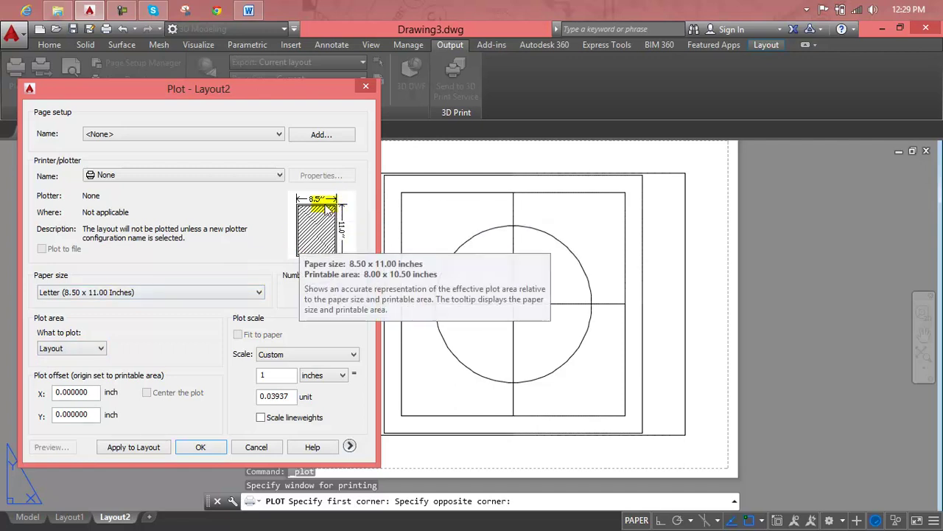
mouse_move(350, 447)
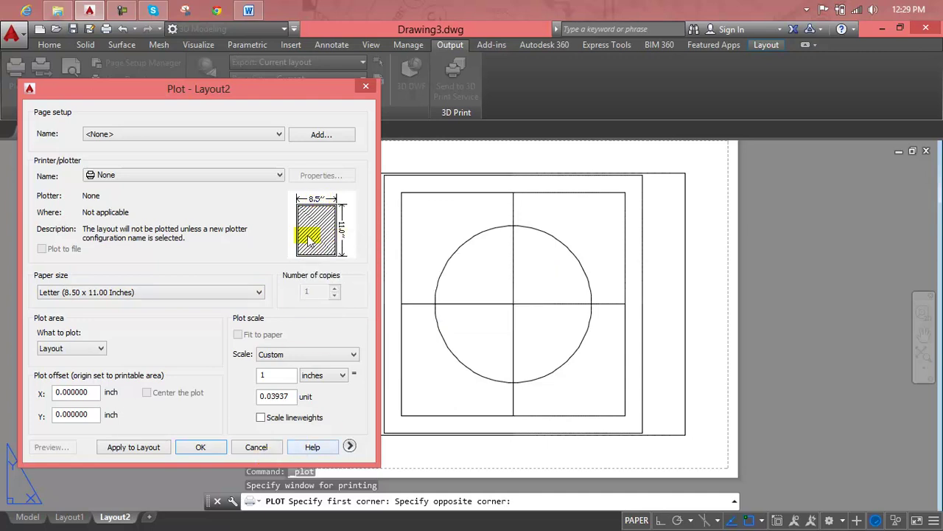
- Expand more plot options, set drawing orientation to Landscape, then switch to the Lesson 98 Word document
click(351, 445)
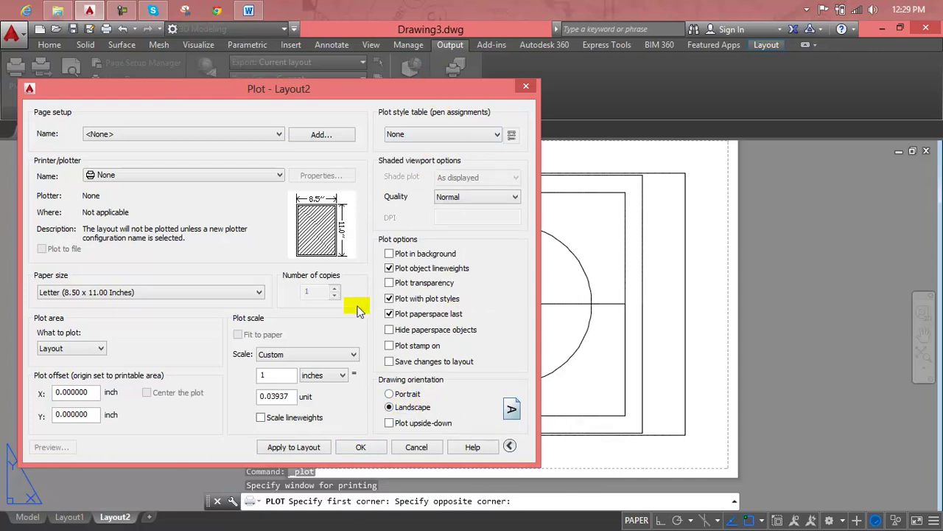
click(405, 411)
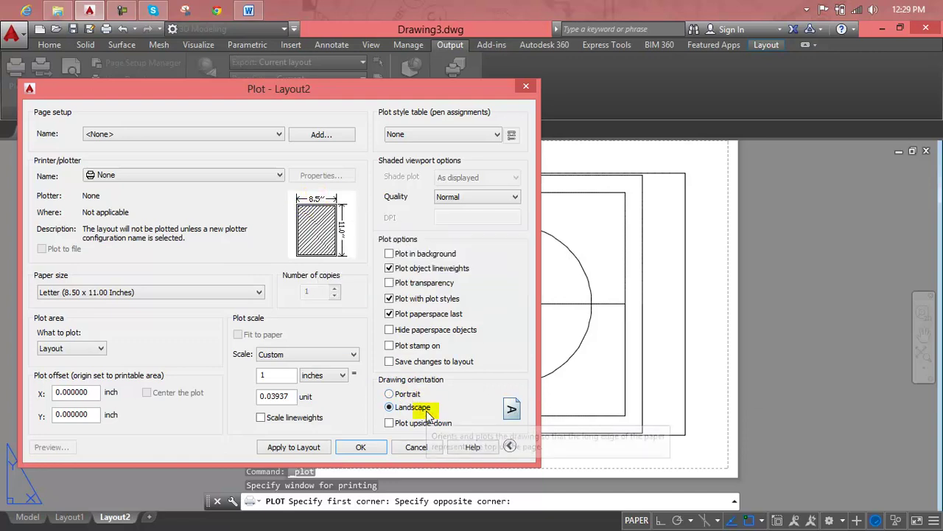
click(409, 394)
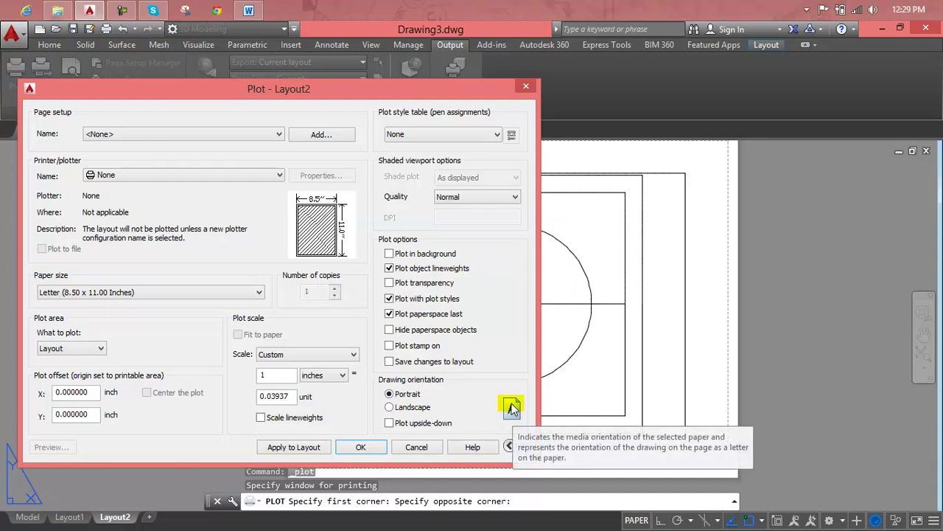
click(401, 412)
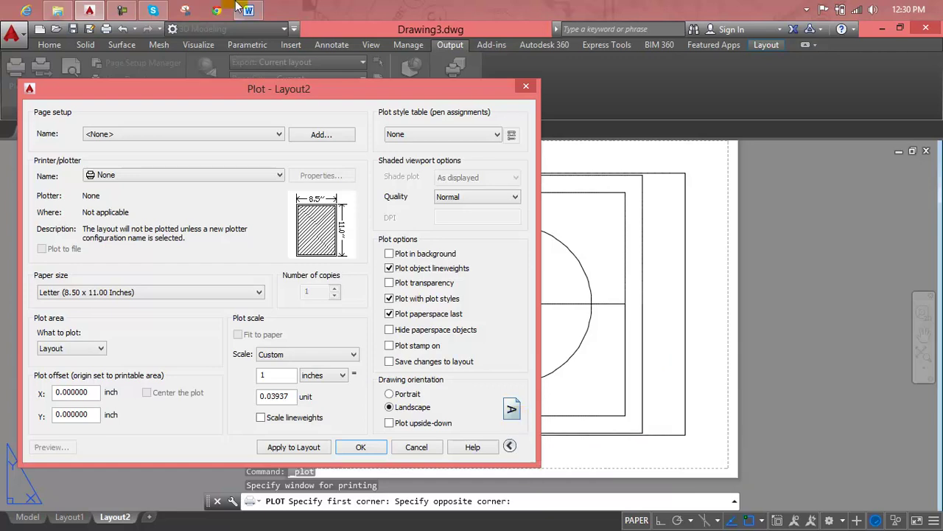
click(273, 12)
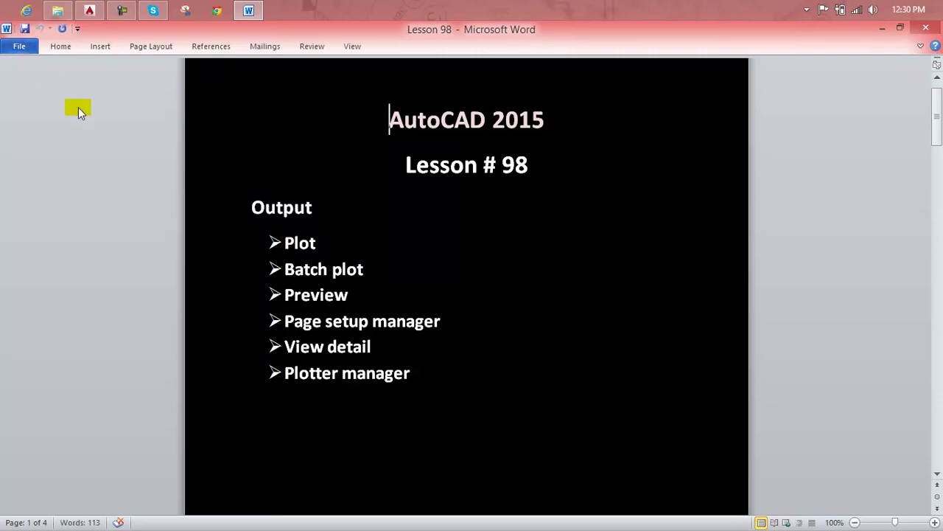
- Create a new Word document, type 'Hi', and enlarge its font size twice
key(ctrl+n)
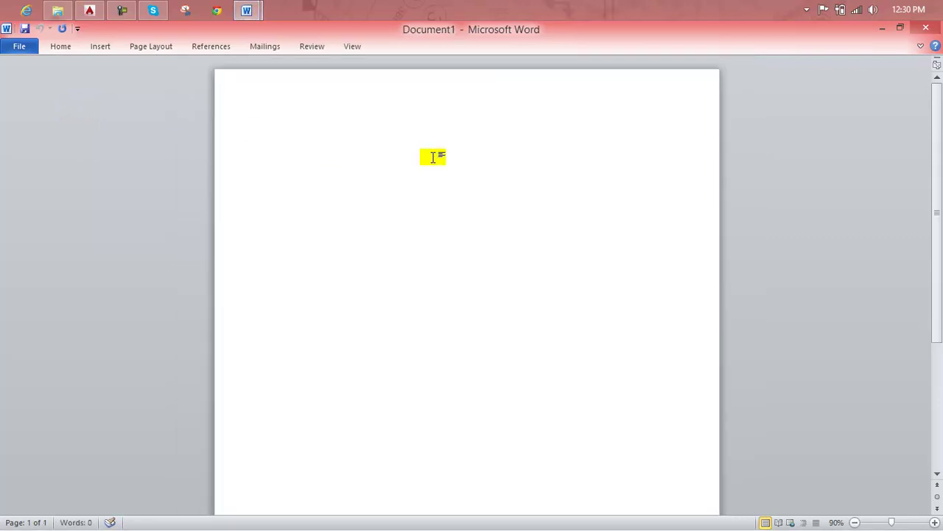
mouse_move(931, 430)
click(936, 522)
click(935, 521)
click(936, 522)
click(854, 522)
click(854, 522)
click(854, 521)
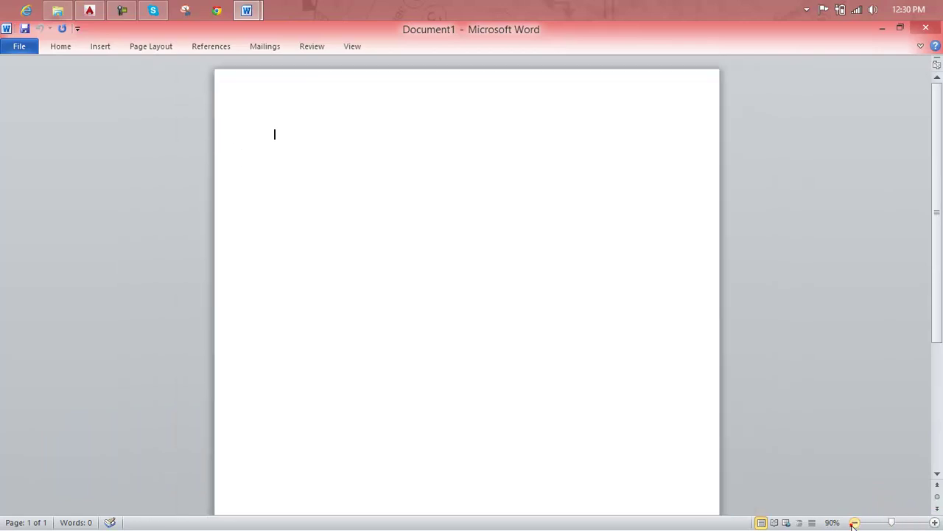
click(854, 522)
click(855, 522)
click(854, 522)
click(854, 522)
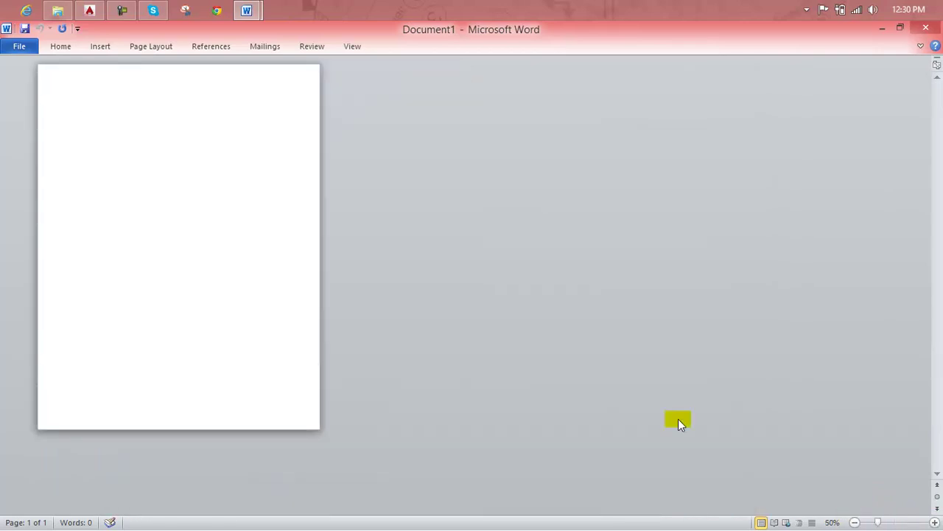
text(Hi)
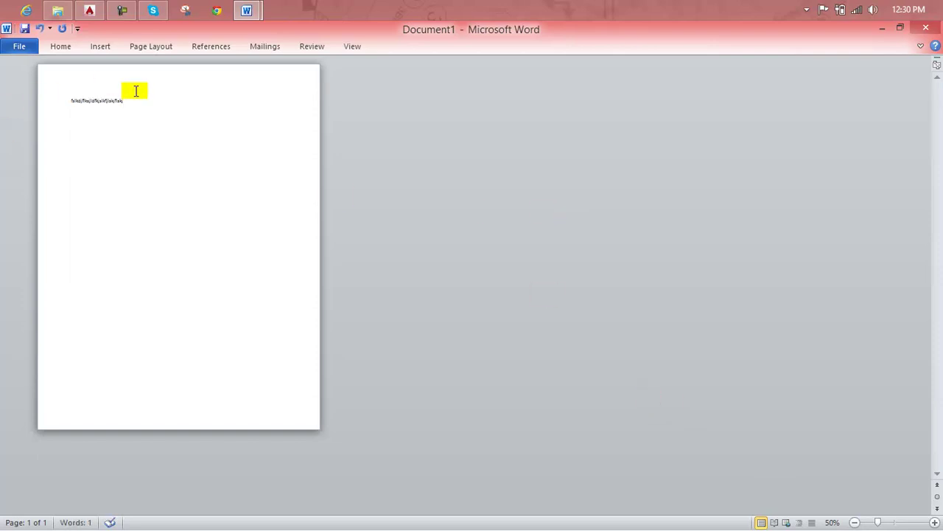
drag(132, 103, 76, 101)
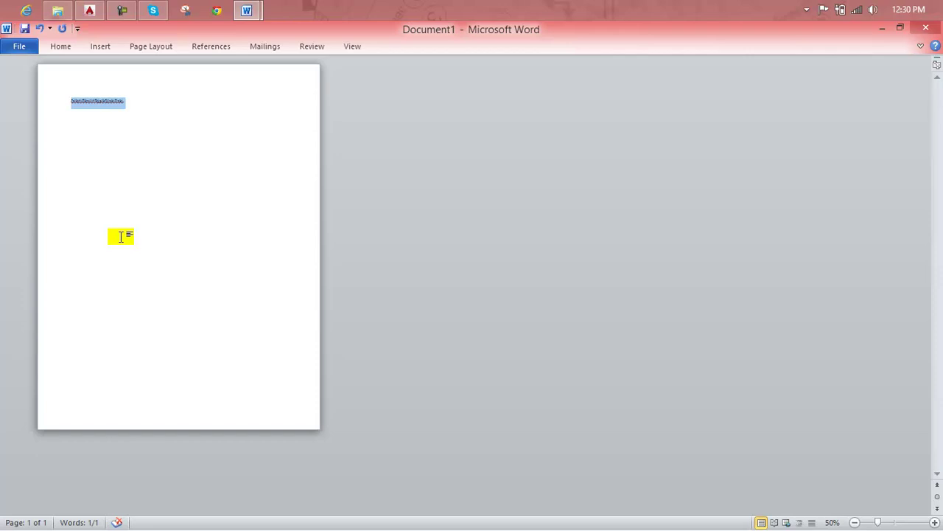
key(ctrl+shift+period)
key(ctrl+shift+period)
key(ctrl+shift+period)
key(ctrl+shift+period)
key(ctrl+shift+period)
key(ctrl+shift+period)
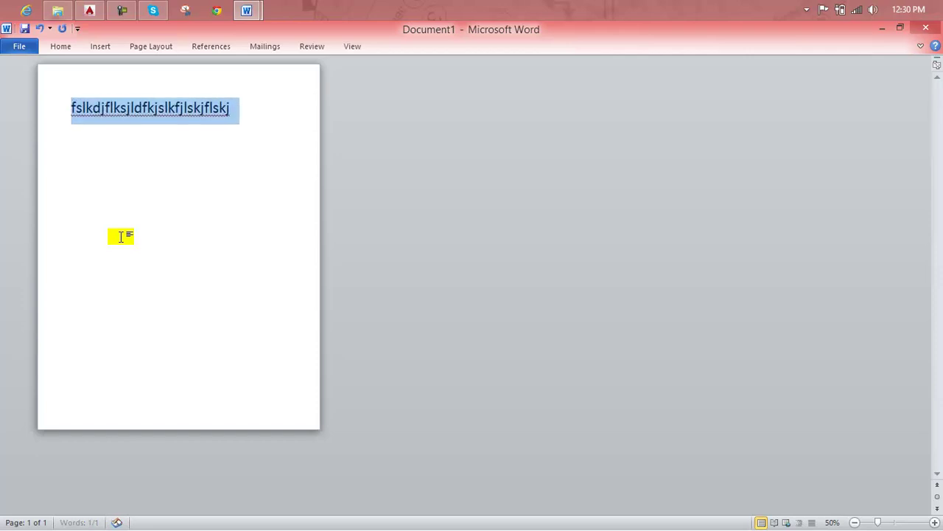
key(ctrl+shift+period)
key(ctrl+shift+period)
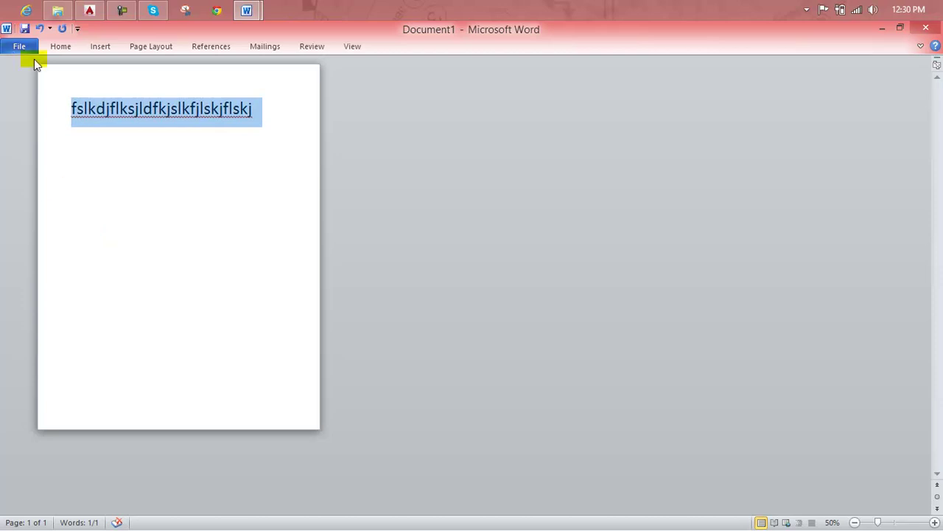
- Set the page orientation to Landscape, then close the document without saving
click(147, 46)
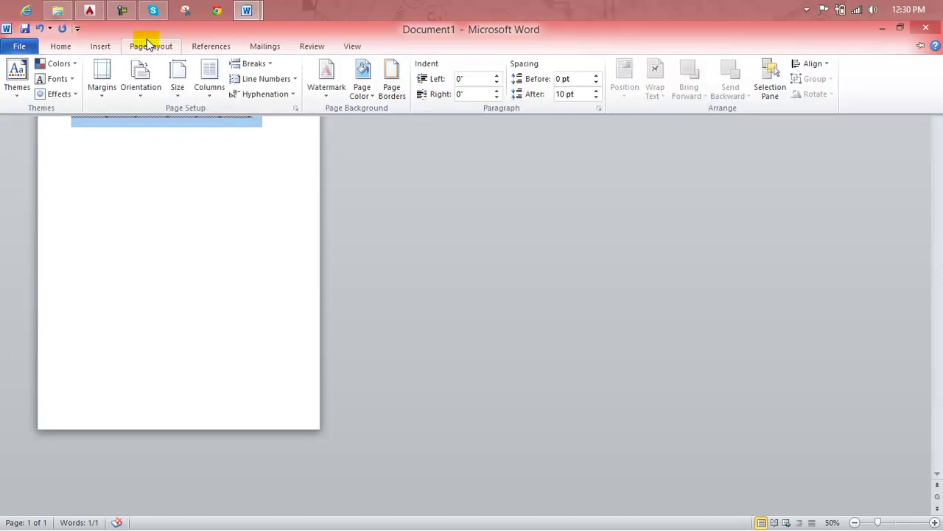
click(129, 96)
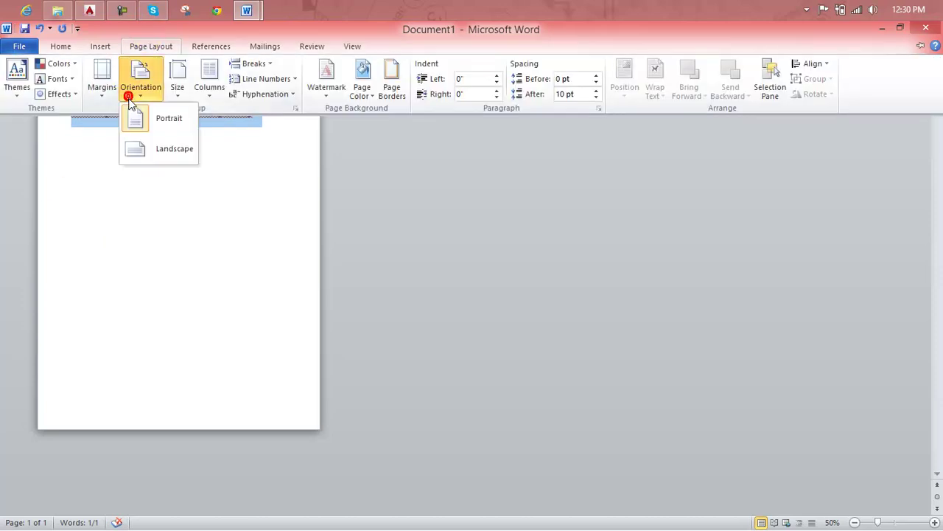
click(141, 152)
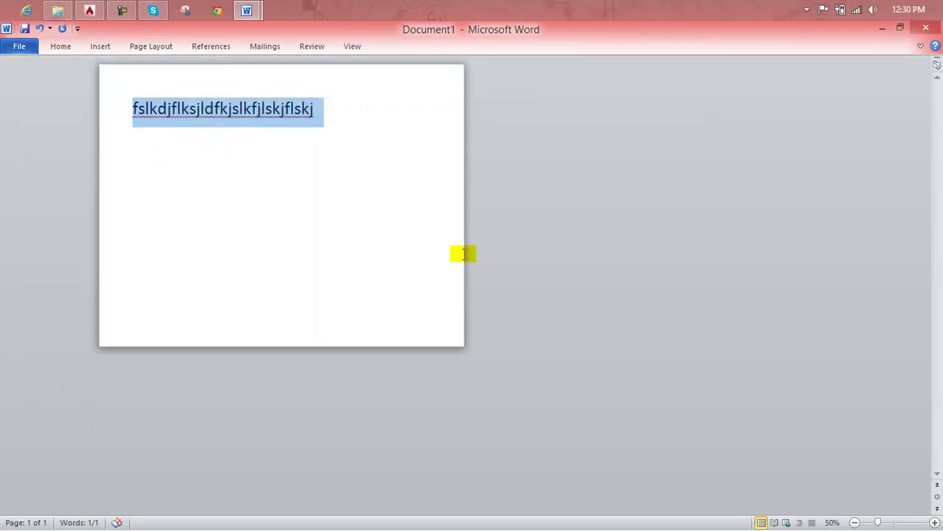
click(933, 31)
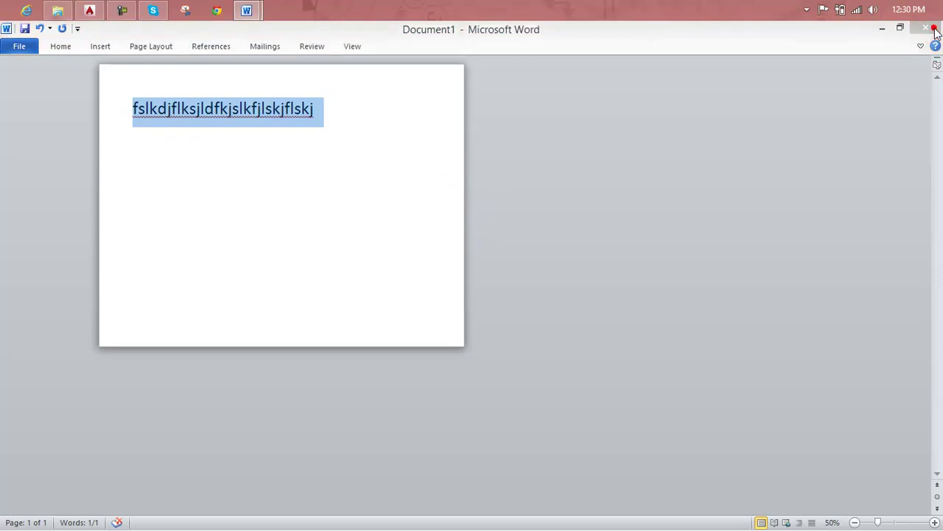
click(466, 300)
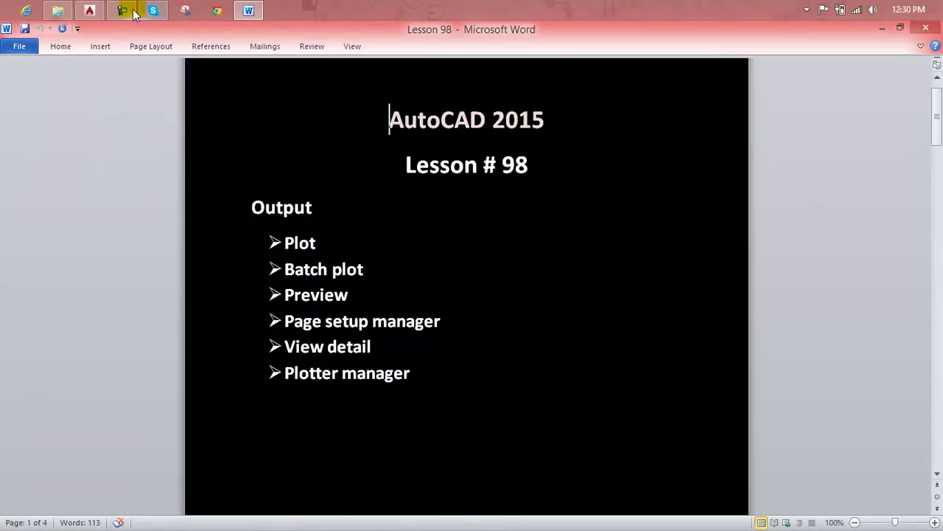
- Switch from Word back to AutoCAD's Plot - Layout2 dialog
click(92, 9)
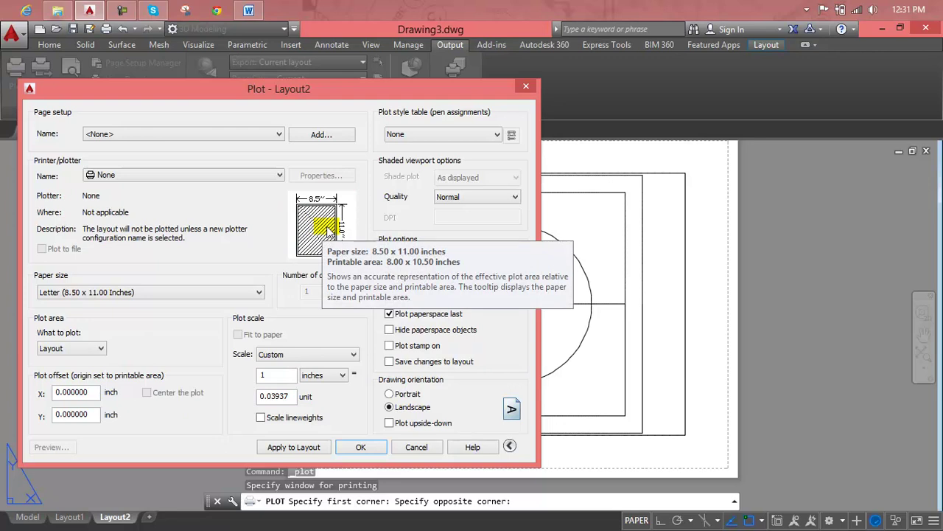
- Try plot scales 1:4 and 3" = 1'-0", then set the plot scale to 1:1
click(302, 362)
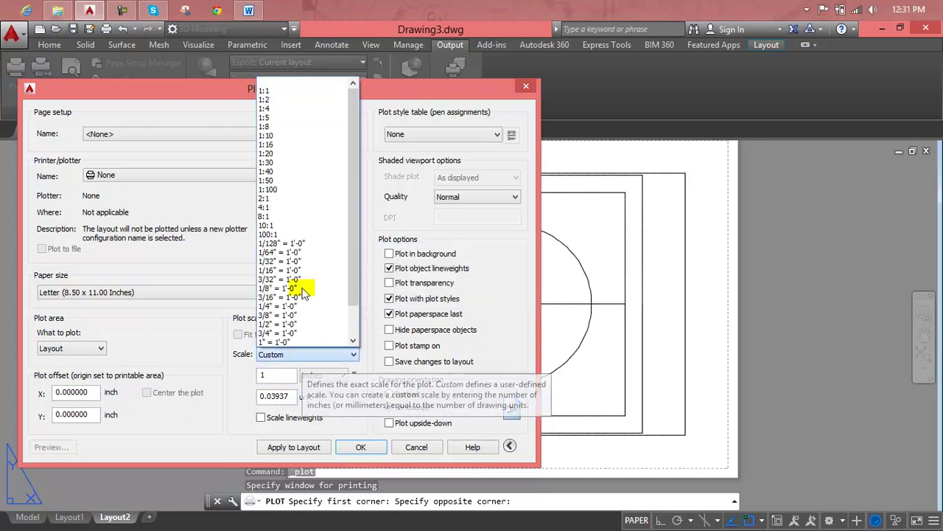
click(293, 109)
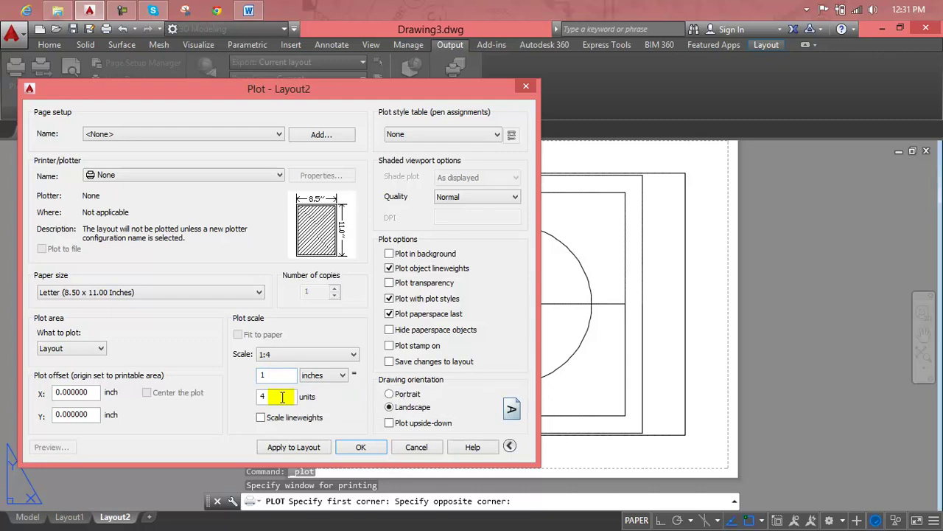
click(302, 355)
click(292, 332)
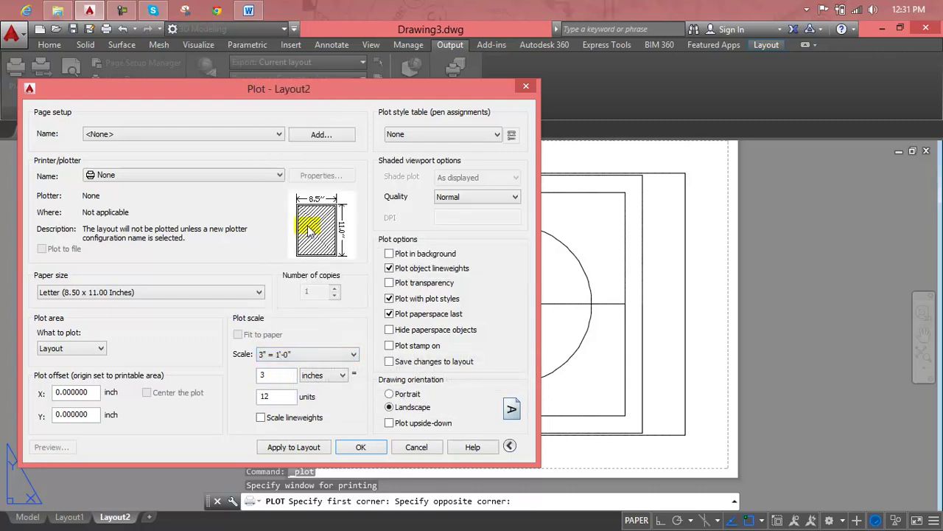
click(305, 353)
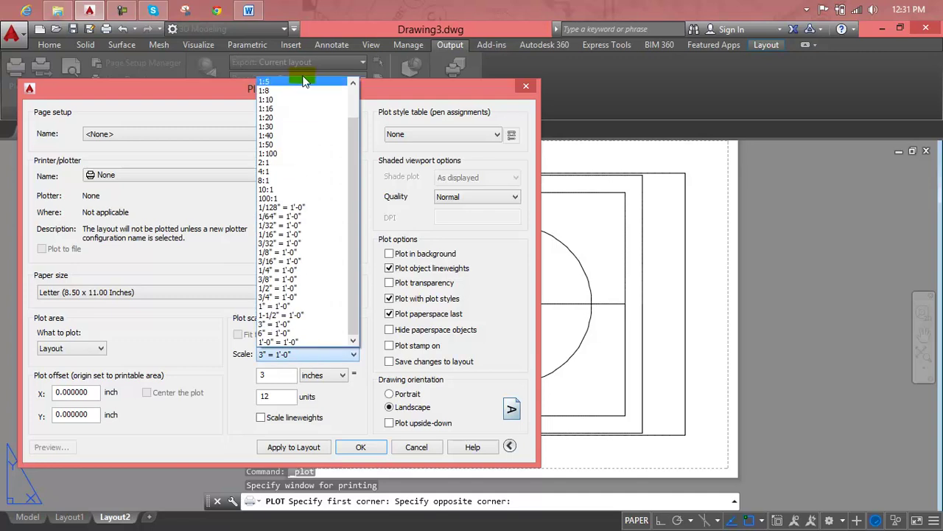
scroll(305, 81, up, 2)
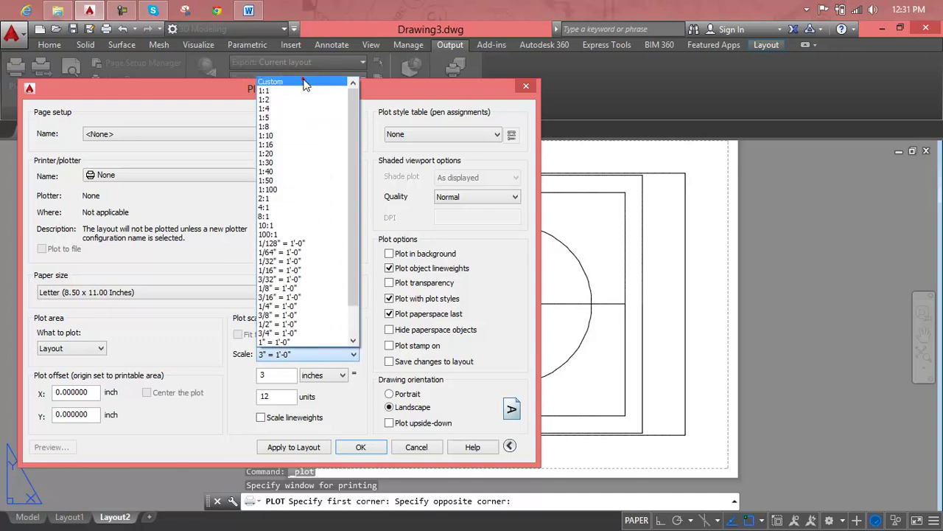
key(Escape)
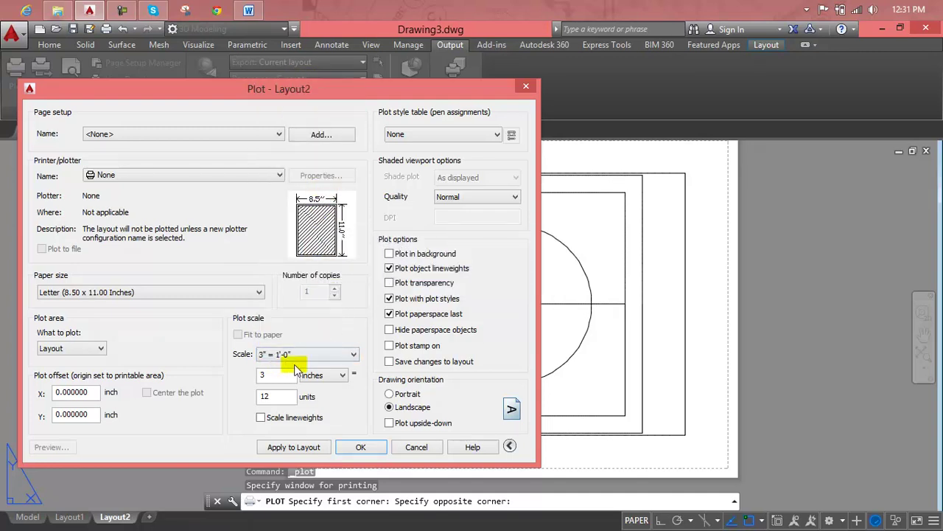
click(300, 359)
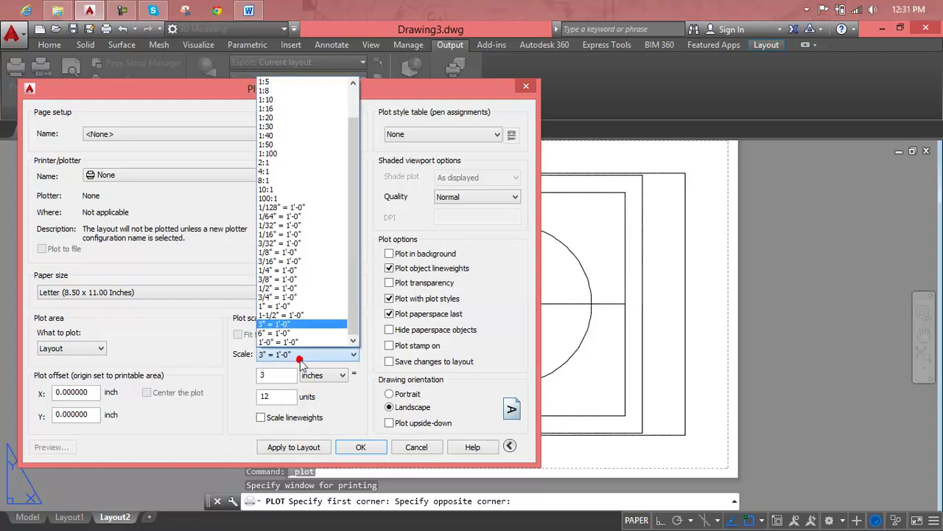
scroll(287, 87, up, 1)
scroll(286, 84, up, 1)
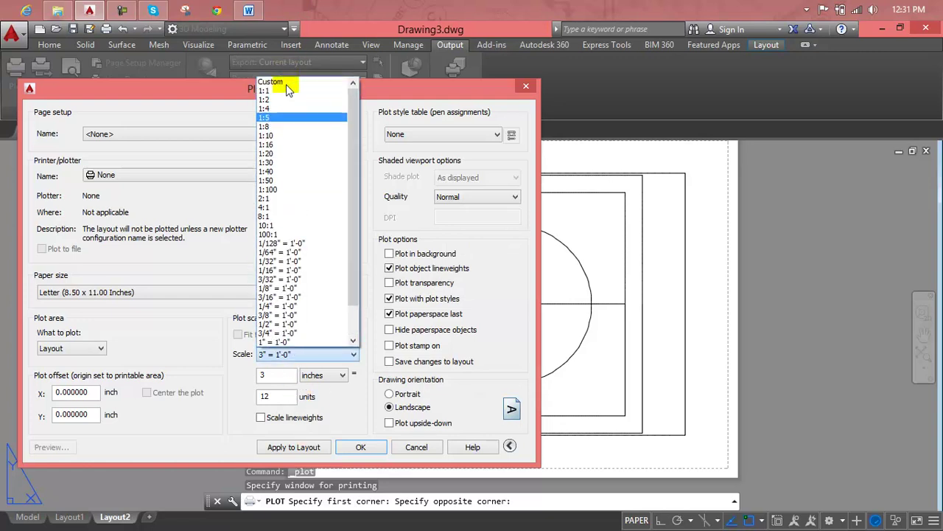
click(267, 90)
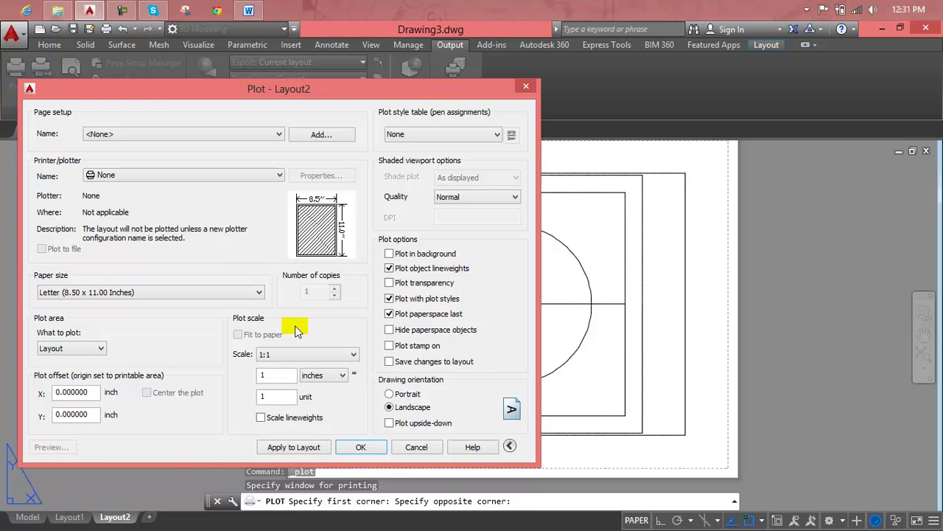
- Keep plot style table at None; set shaded viewport quality to Presentation after trying Custom and Normal
click(459, 136)
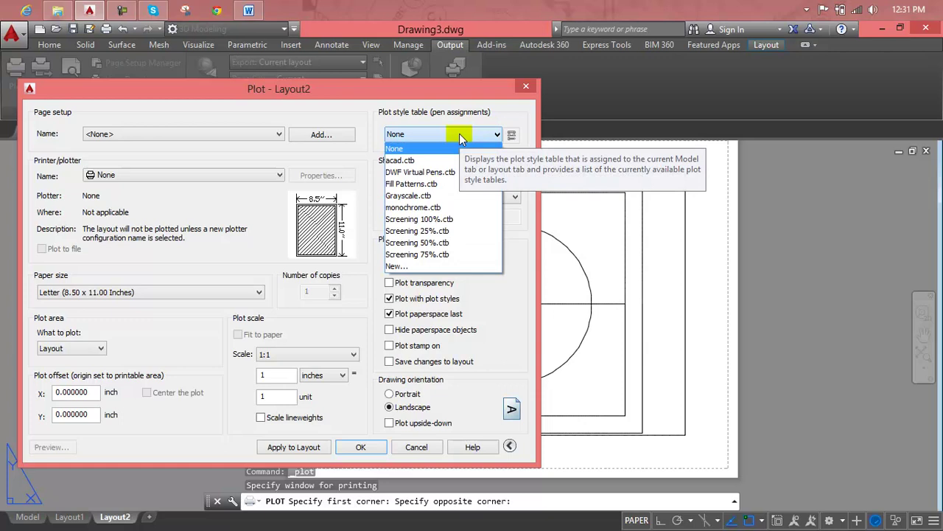
click(459, 136)
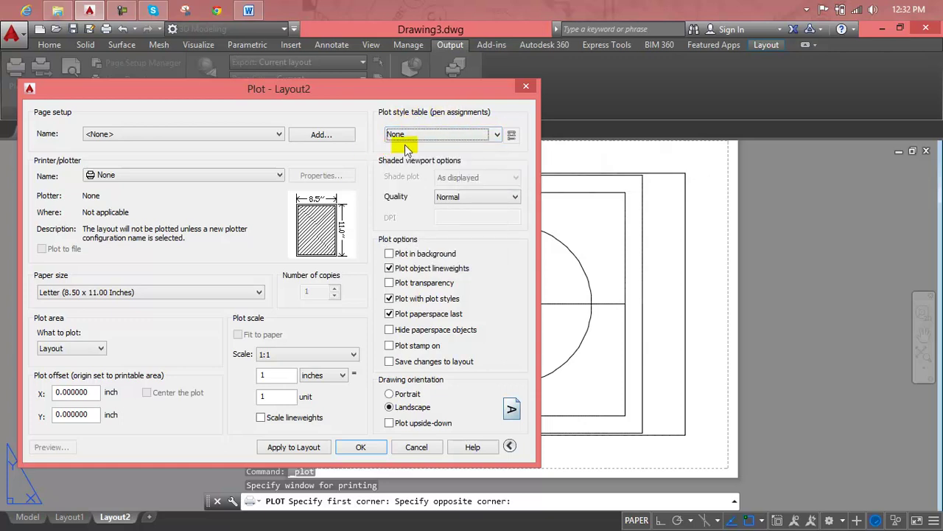
click(481, 198)
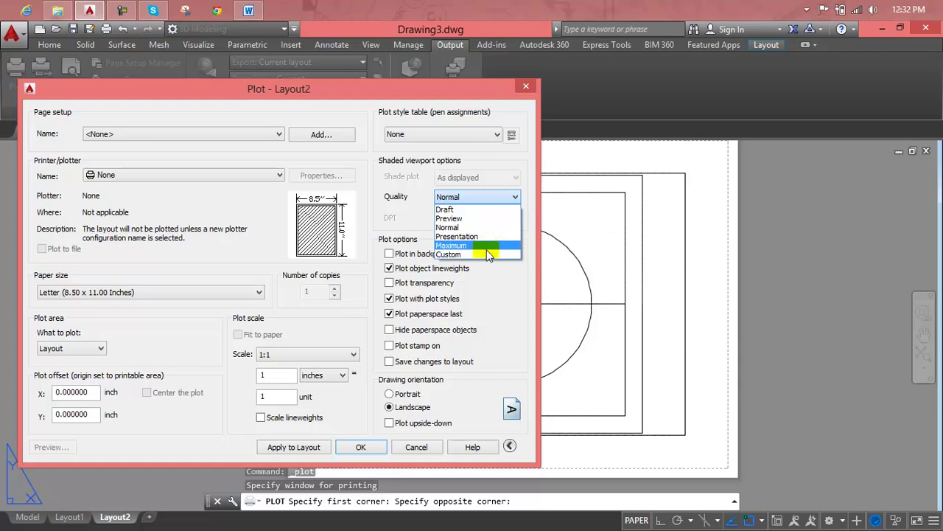
click(487, 253)
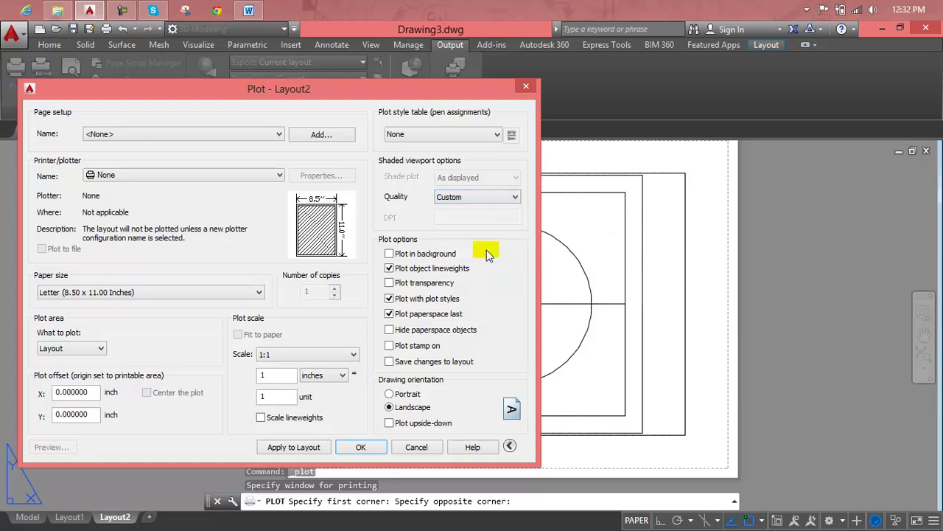
click(486, 198)
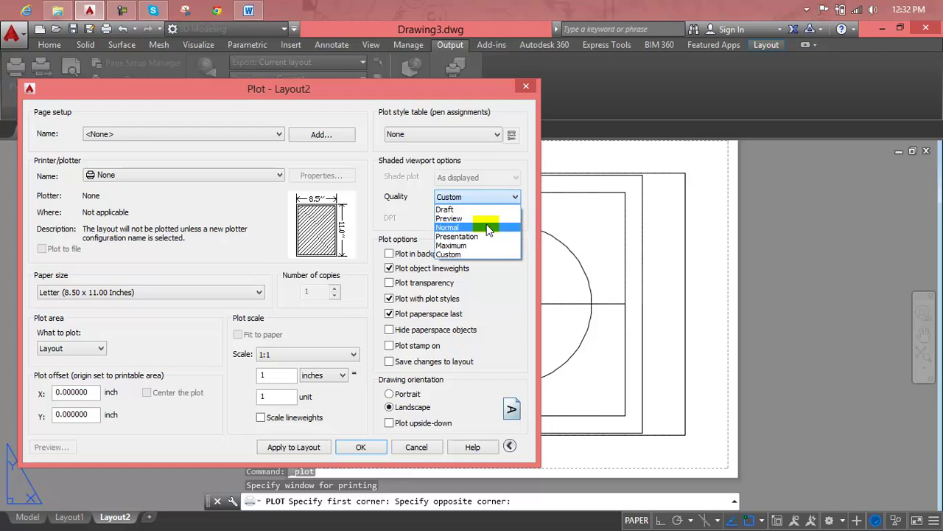
click(487, 232)
click(487, 202)
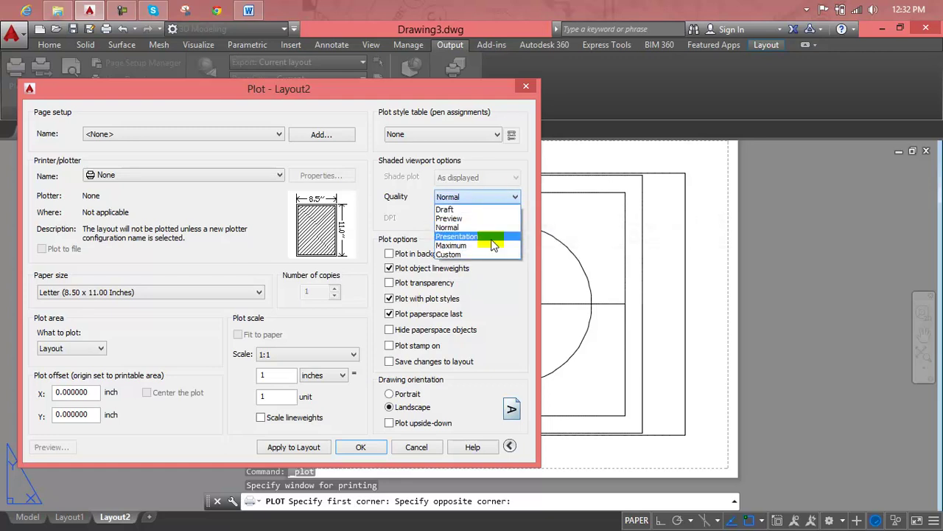
click(492, 237)
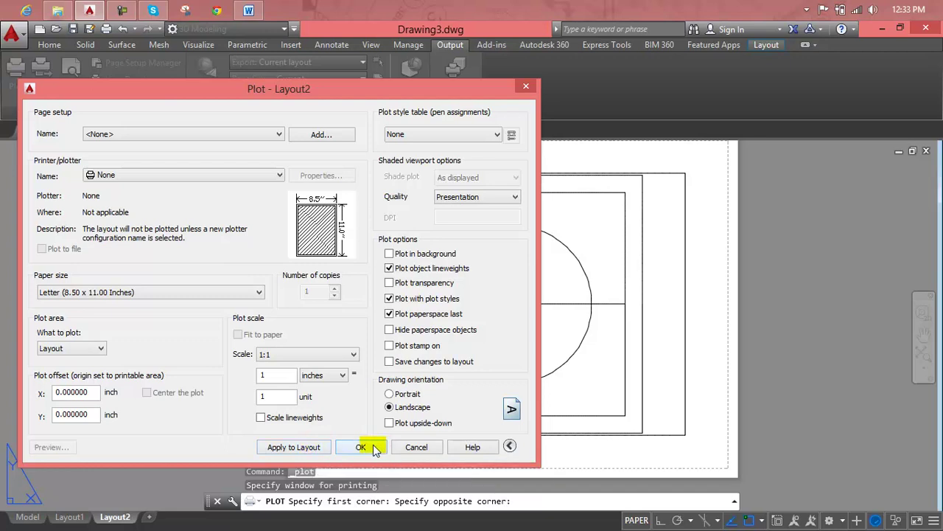
- Apply the settings to Layout2, dismiss the None plot device warning, and close the Plot dialog
click(294, 447)
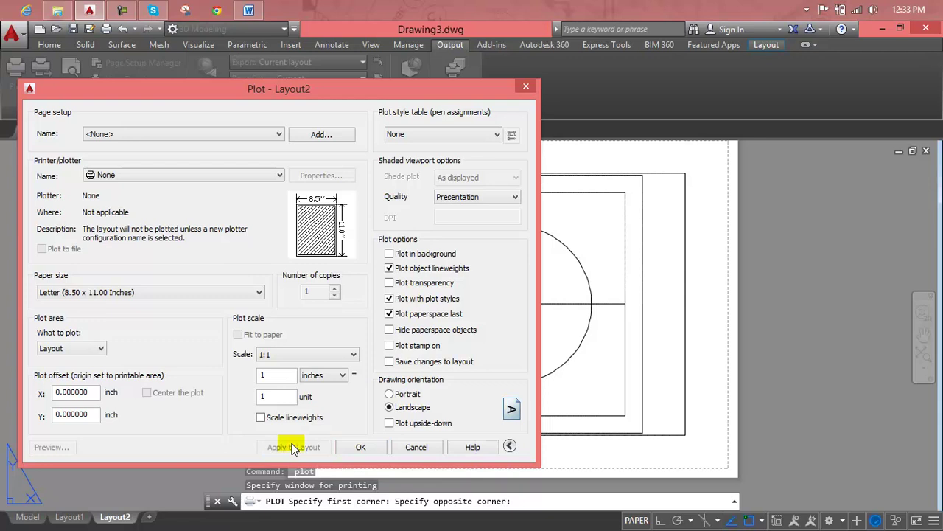
click(361, 448)
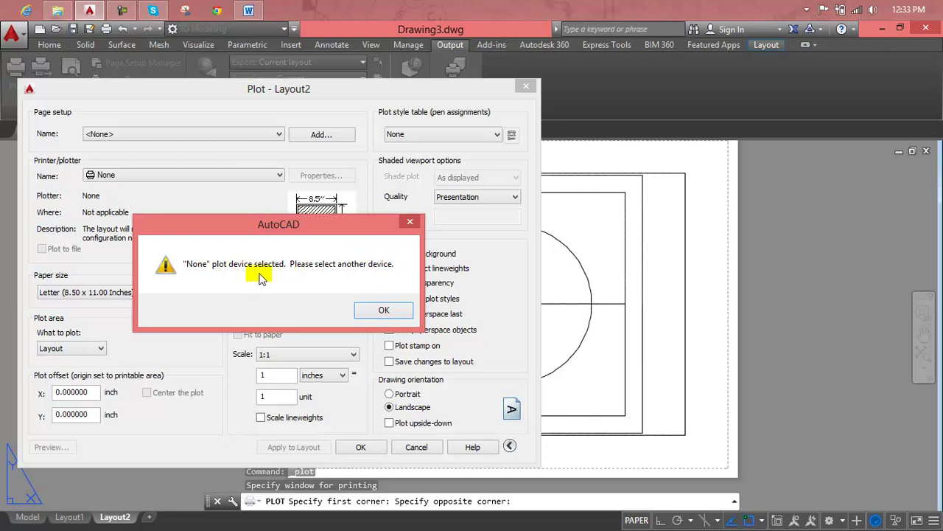
click(410, 222)
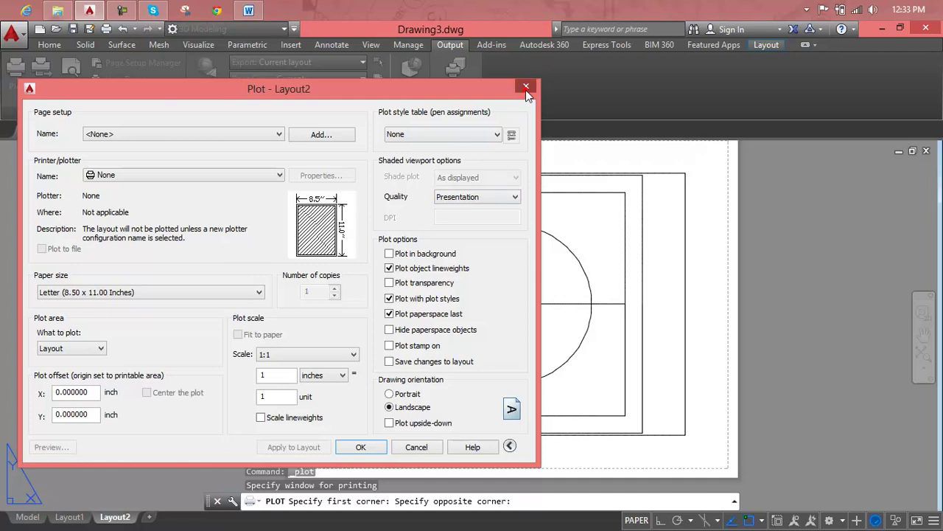
click(527, 88)
- Pan the Layout2 sheet and select the viewport border around the square and circle
scroll(633, 235, down, 2)
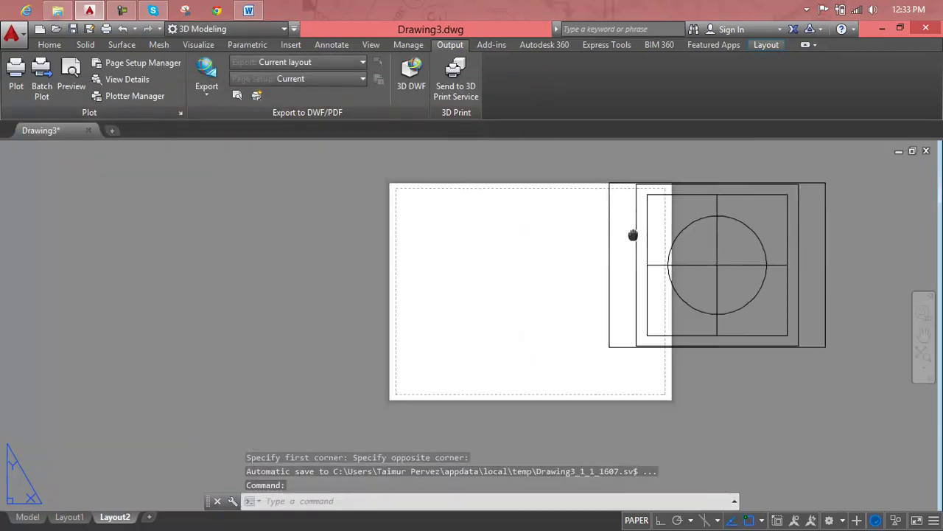
middle_drag(632, 236, 545, 255)
click(641, 239)
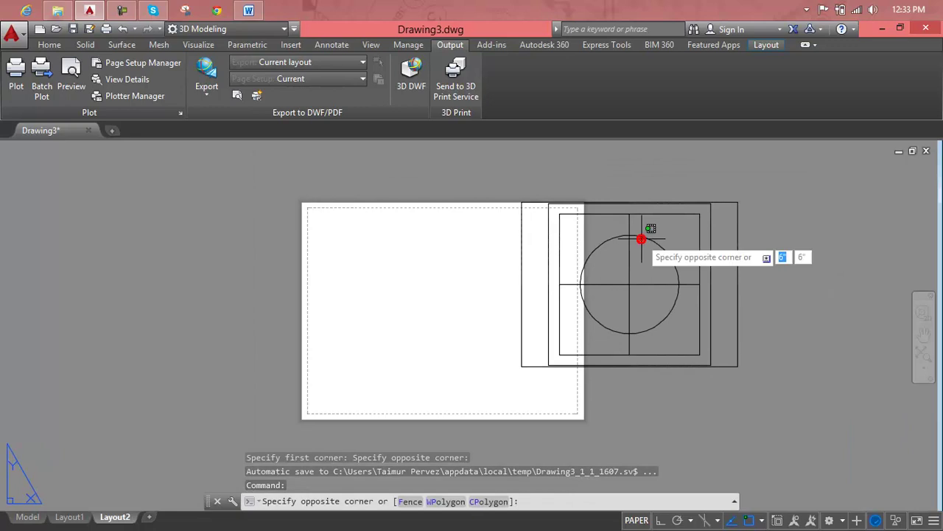
key(Escape)
key(Escape)
click(646, 202)
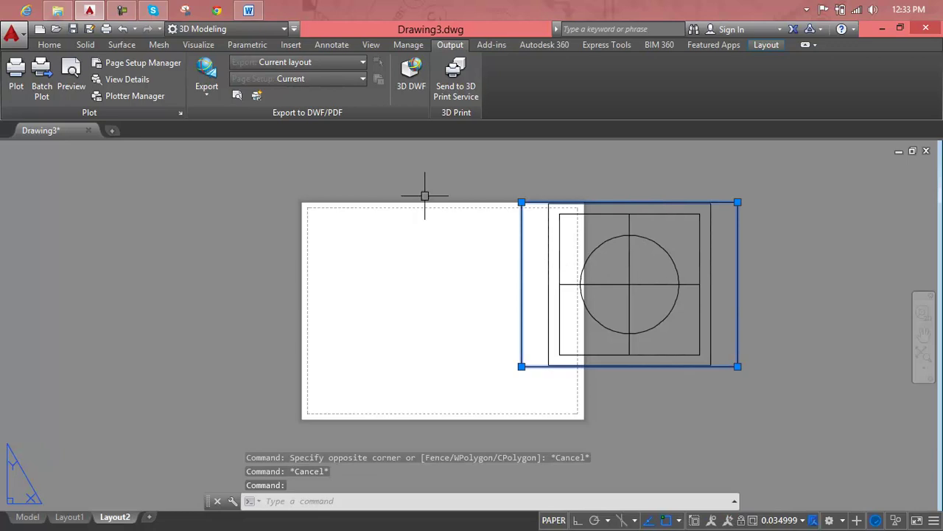
- Set the Layout2 plot area to Display and try plotting, dismissing the missing-plot-device alert
click(15, 73)
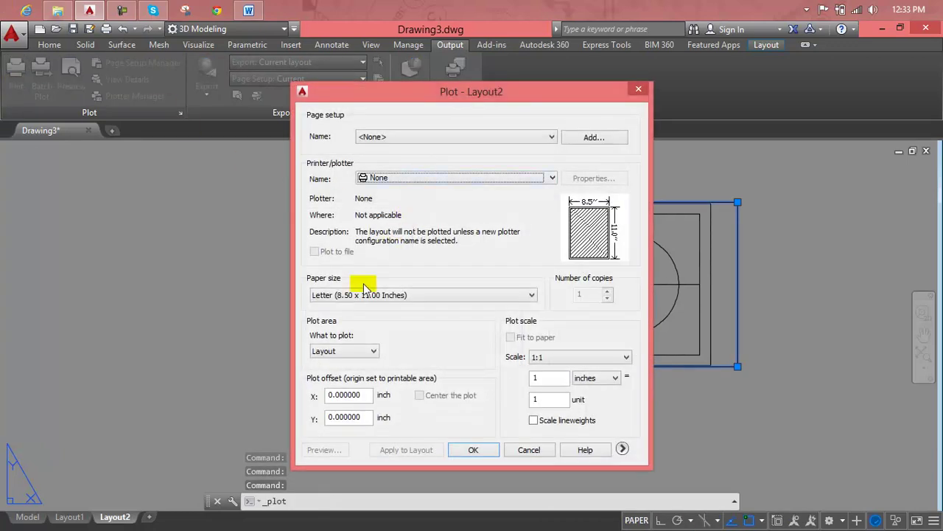
click(367, 352)
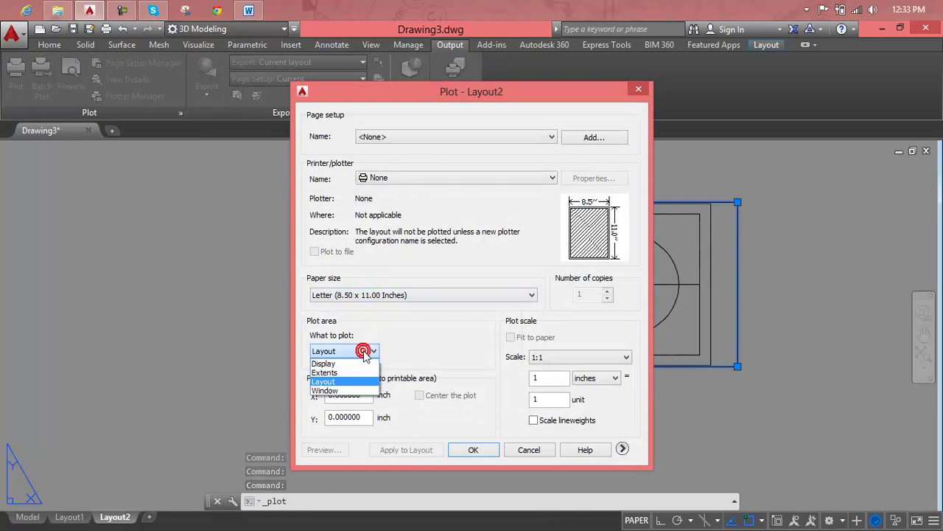
click(361, 364)
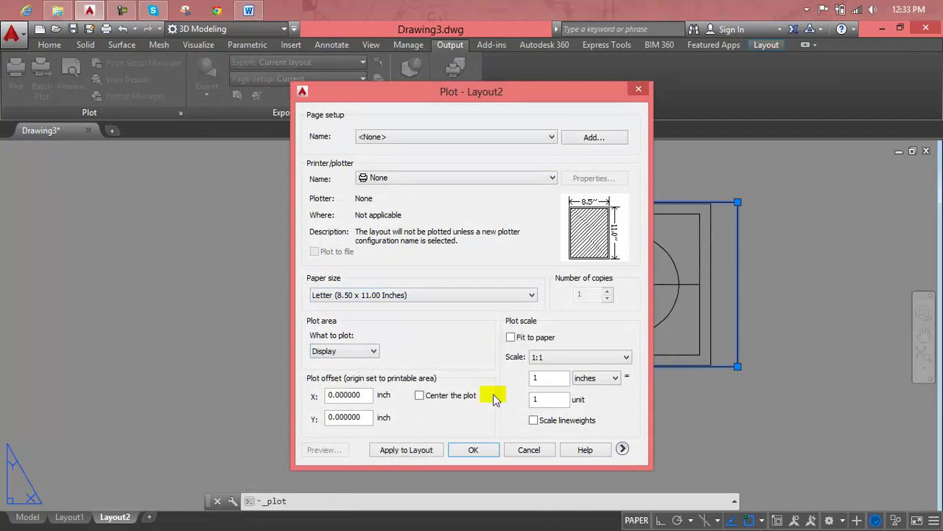
click(471, 452)
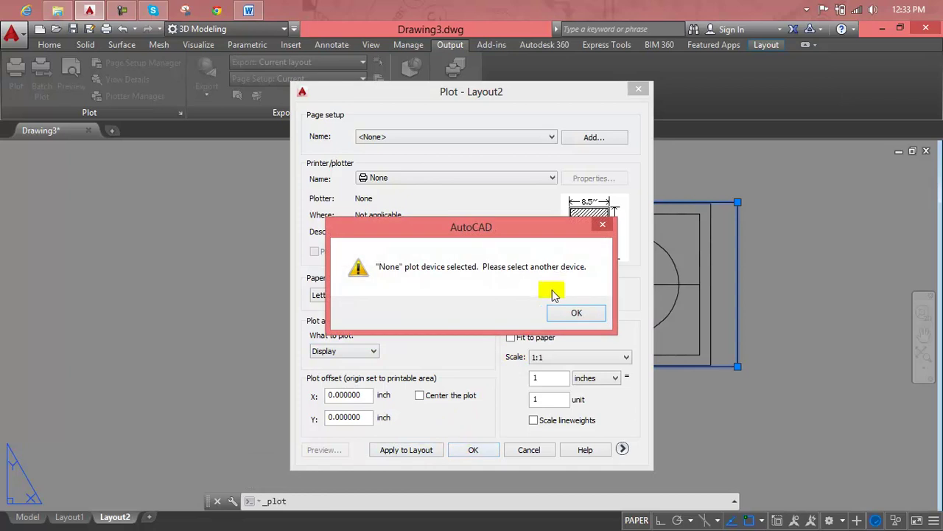
click(575, 314)
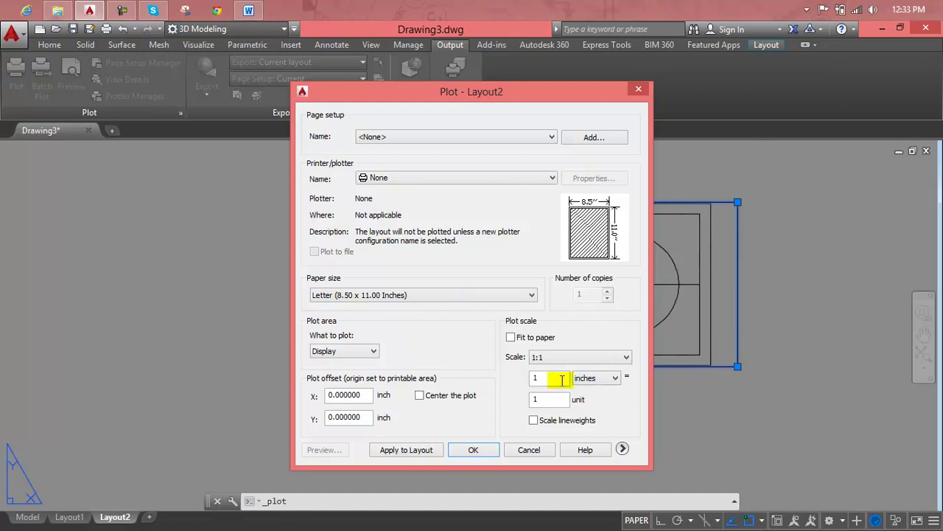
- Keep inches and 1:1 scale, retry plotting, dismiss the no-device warning, and close the Plot dialog
click(593, 377)
click(598, 379)
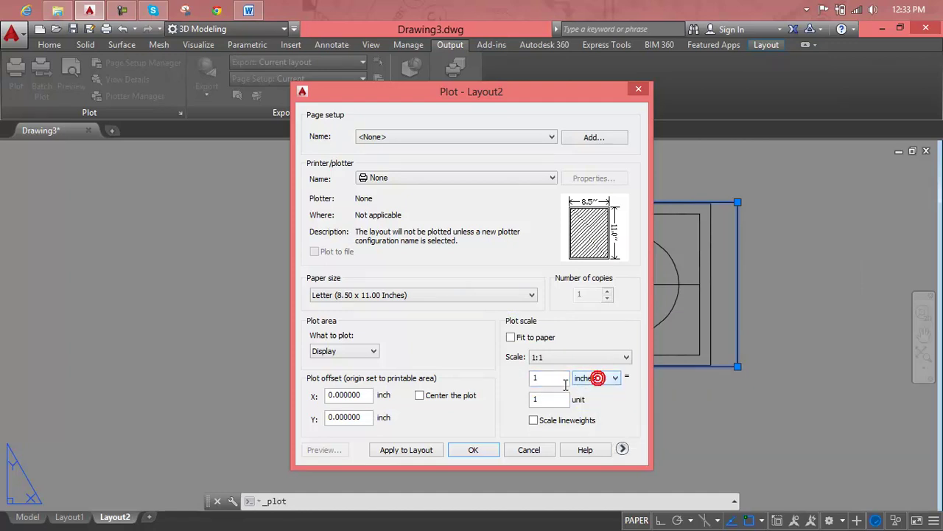
click(560, 362)
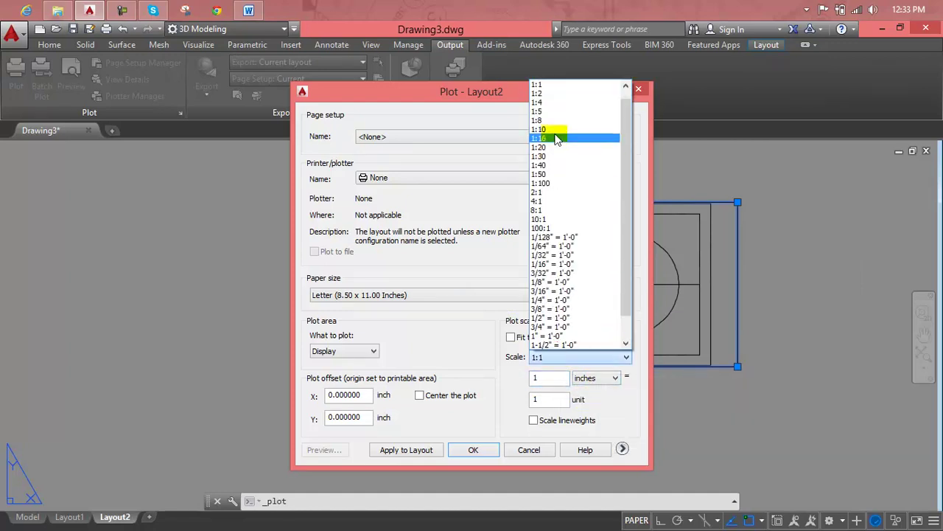
click(552, 95)
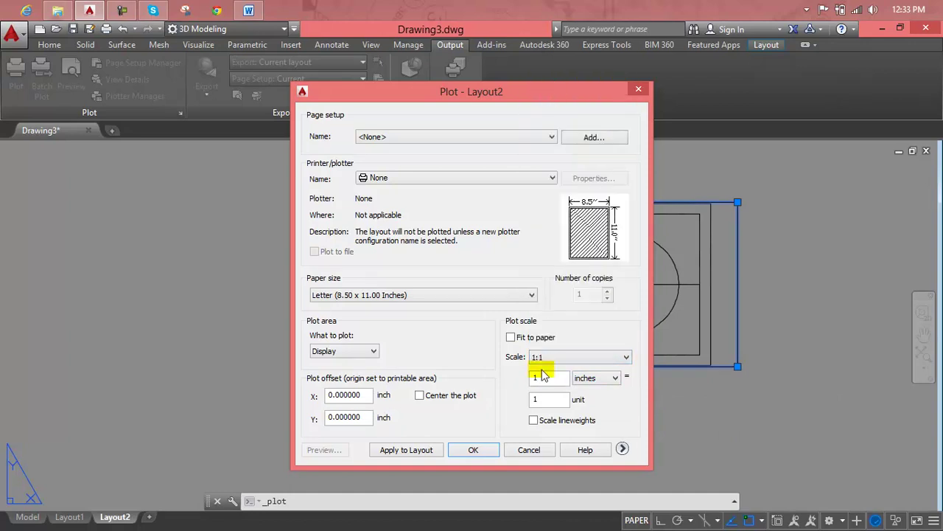
click(460, 452)
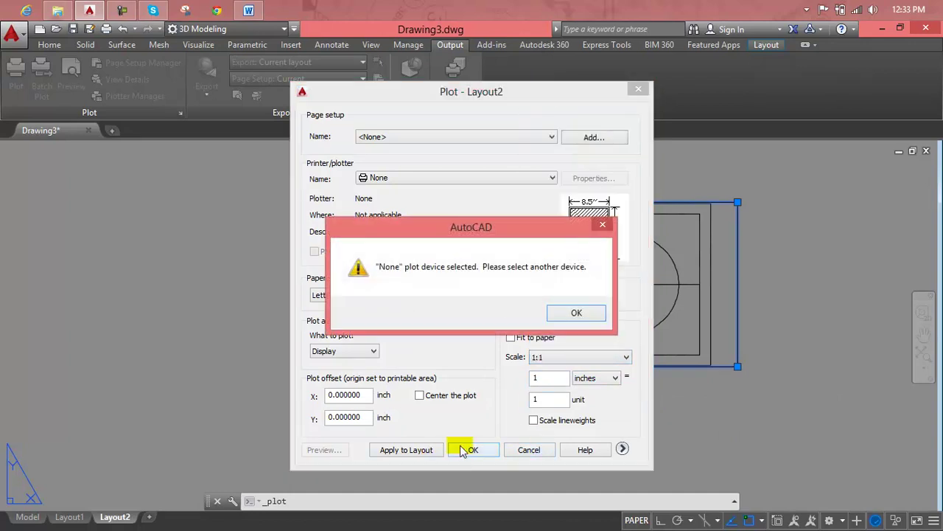
click(565, 313)
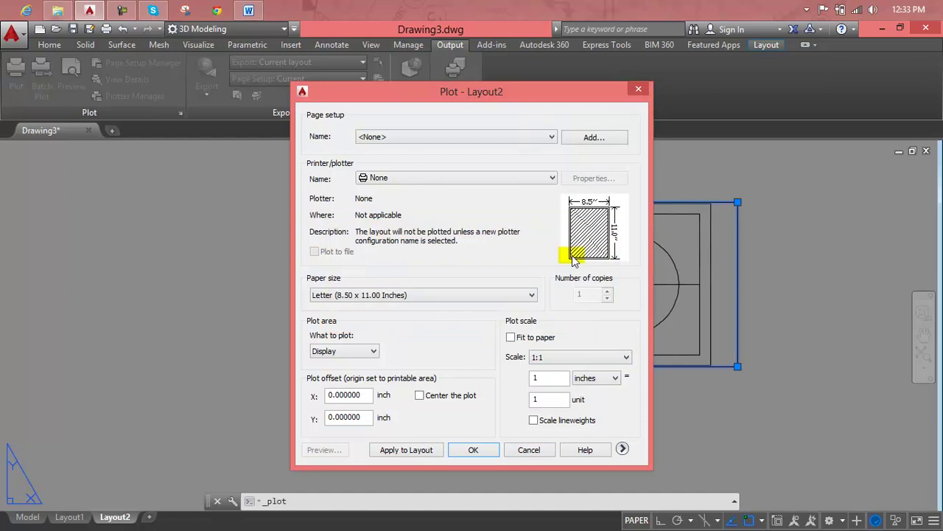
click(639, 90)
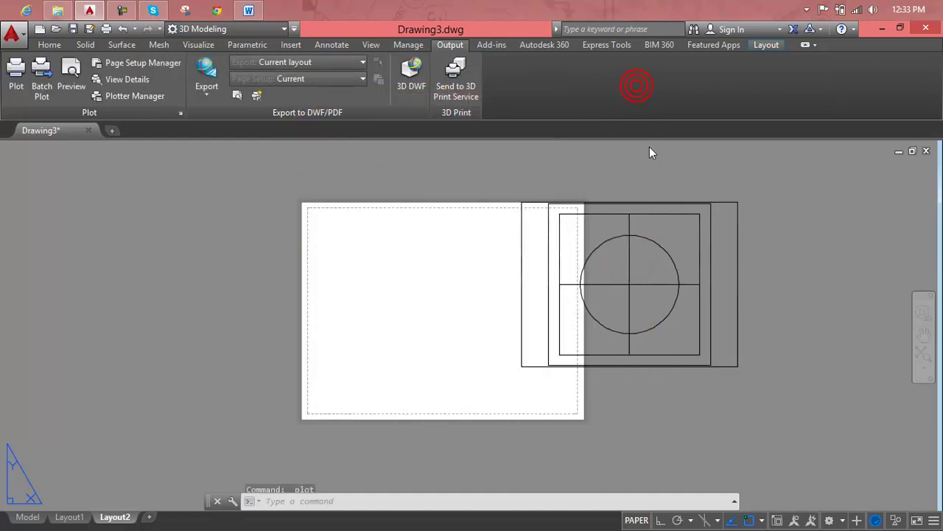
- Stretch the Layout2 viewport's bottom-left and top-right grips to fit the printable sheet
click(738, 282)
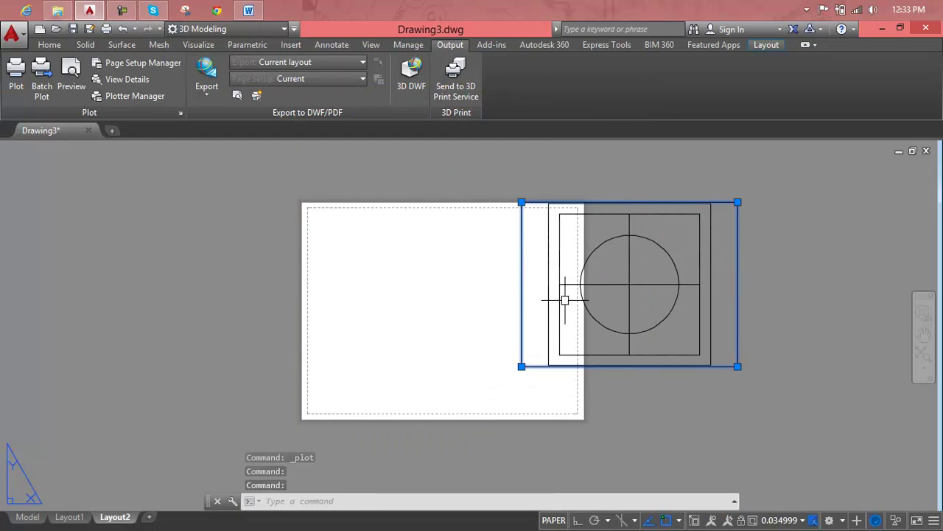
click(521, 366)
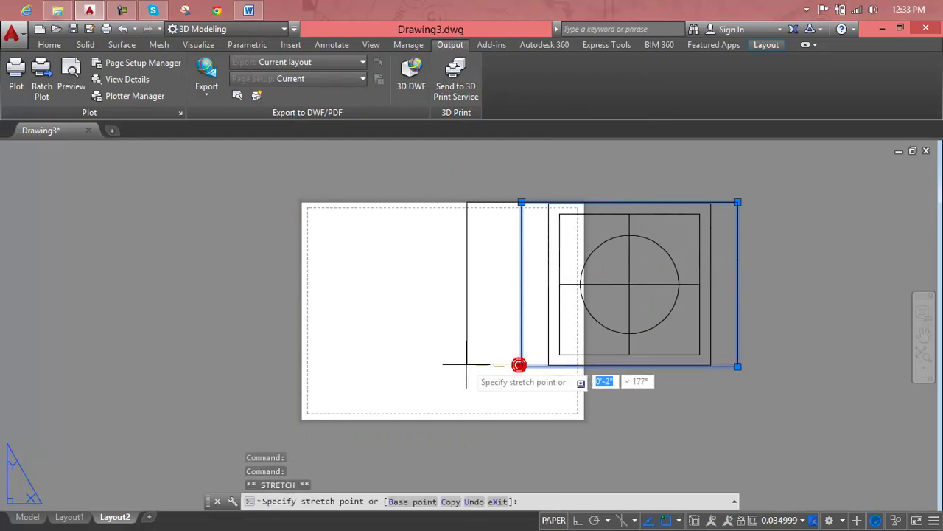
click(319, 402)
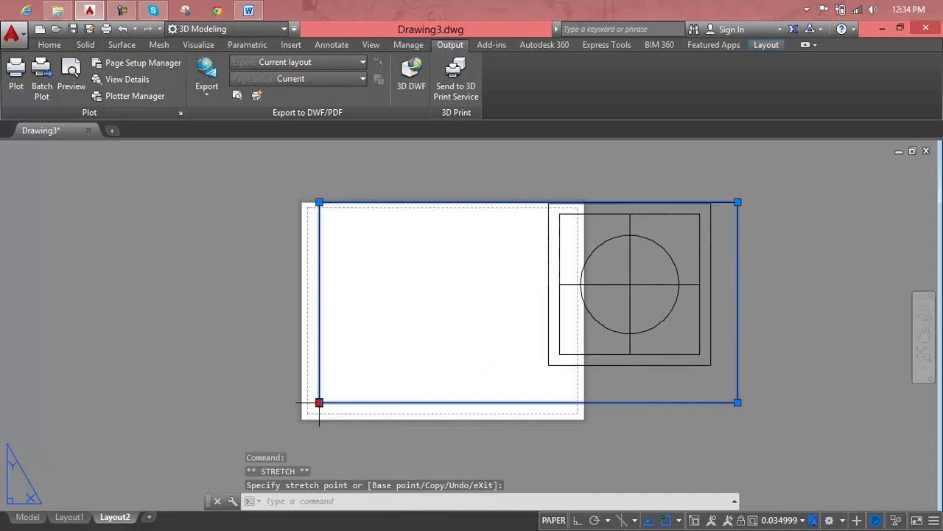
click(737, 202)
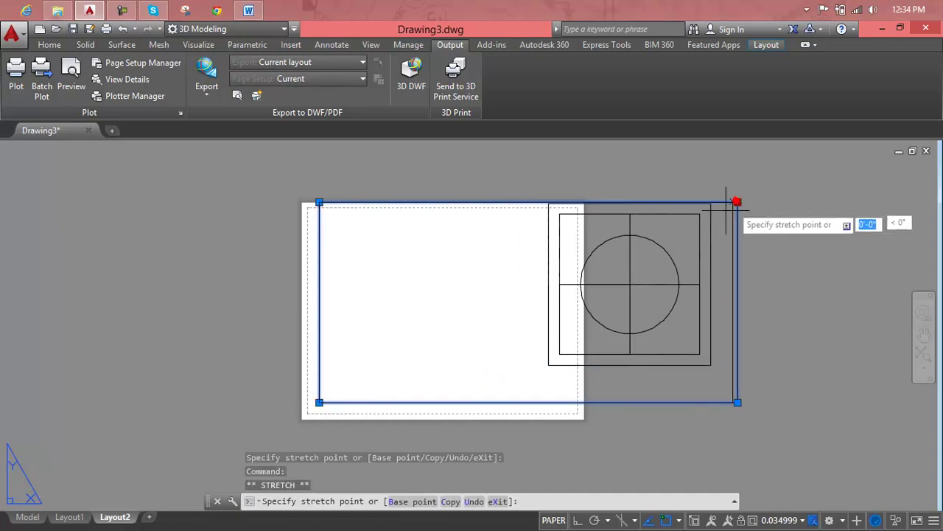
click(565, 213)
click(553, 260)
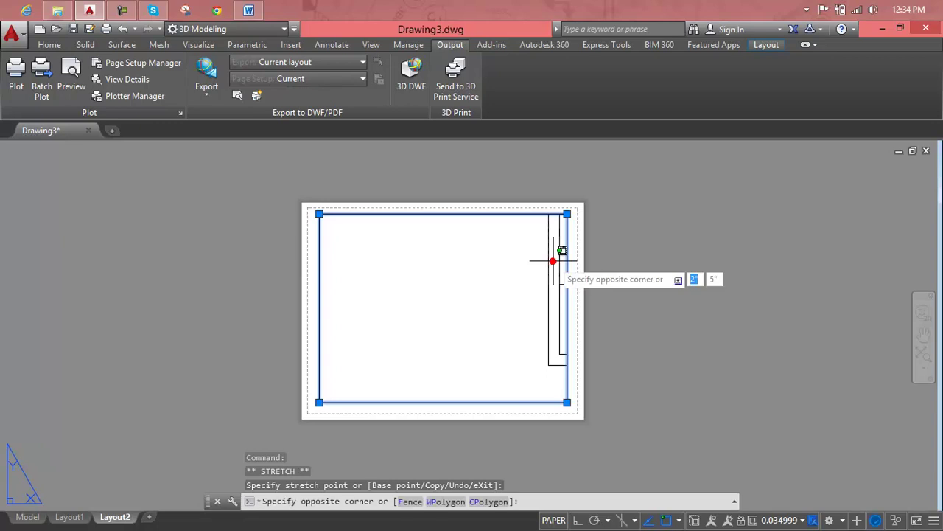
click(548, 271)
key(Escape)
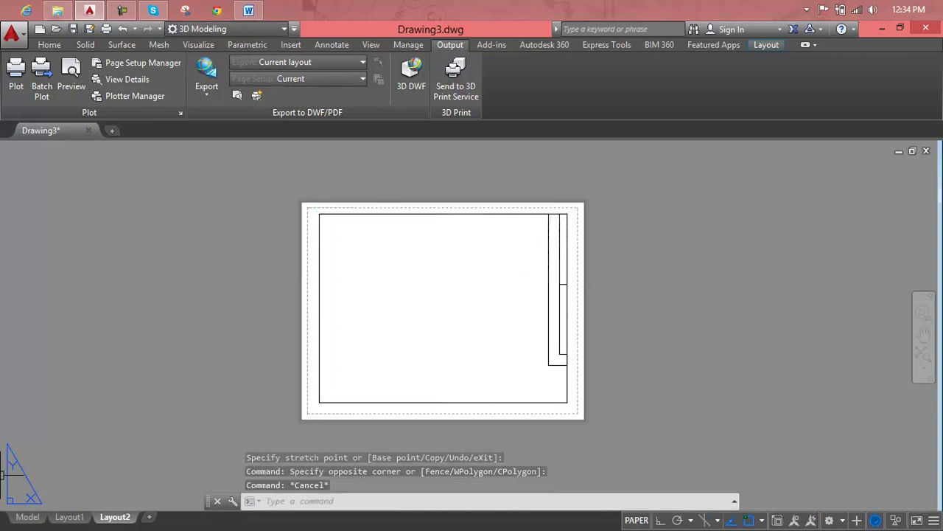
- Return to Model space and open the Publish dialog for the drawing's sheets
click(27, 517)
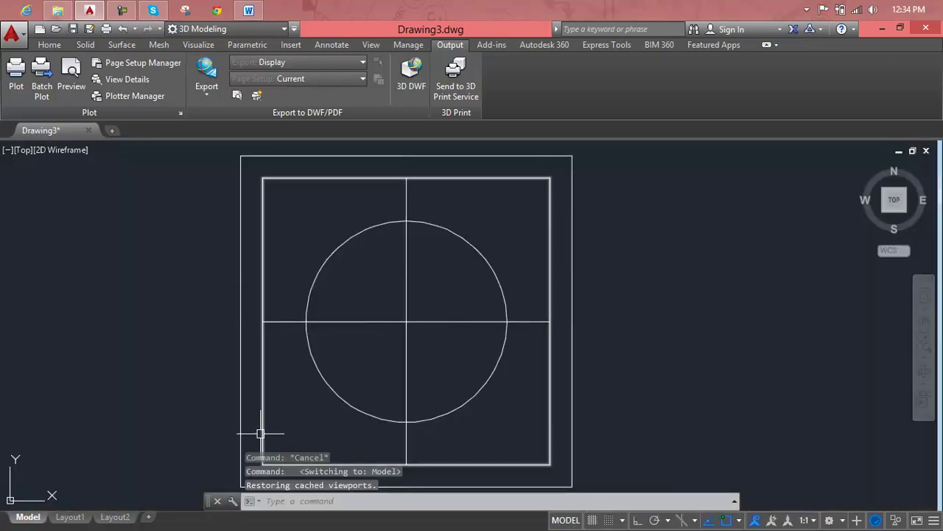
scroll(406, 311, down, 2)
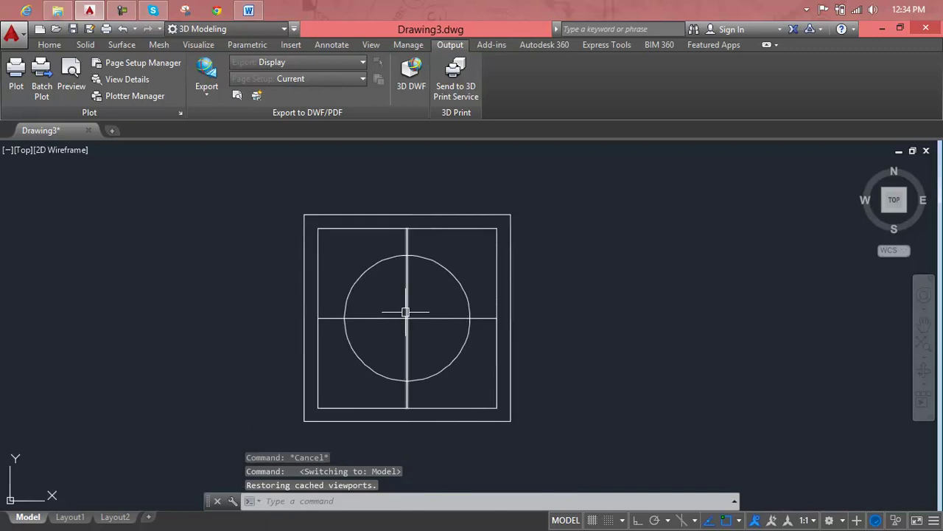
scroll(405, 311, up, 2)
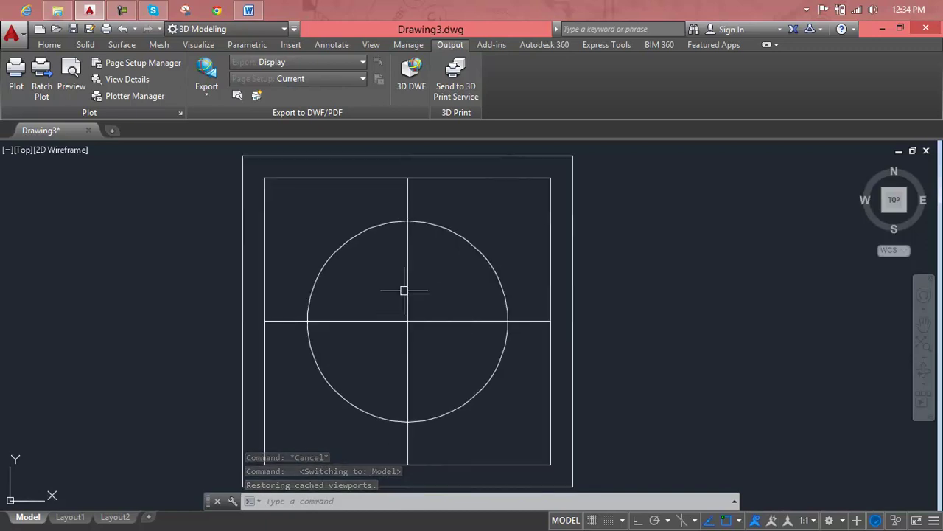
scroll(516, 219, down, 2)
scroll(515, 221, up, 2)
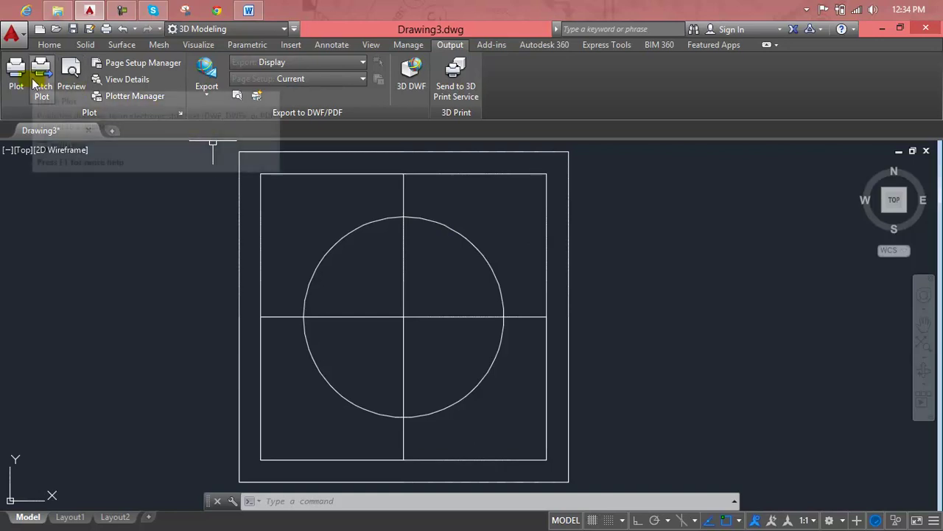
click(40, 81)
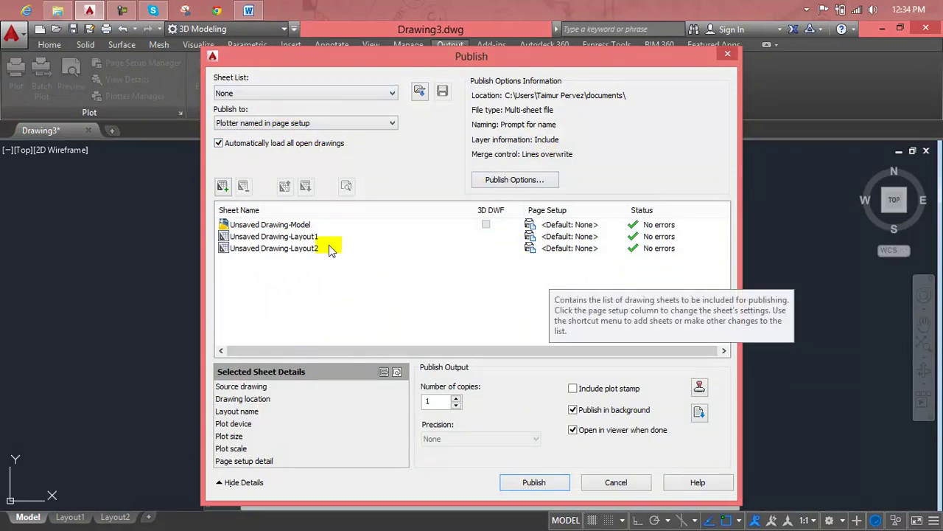
- Review the details of the Model, Layout1 and Layout2 sheets in the Publish list
click(314, 237)
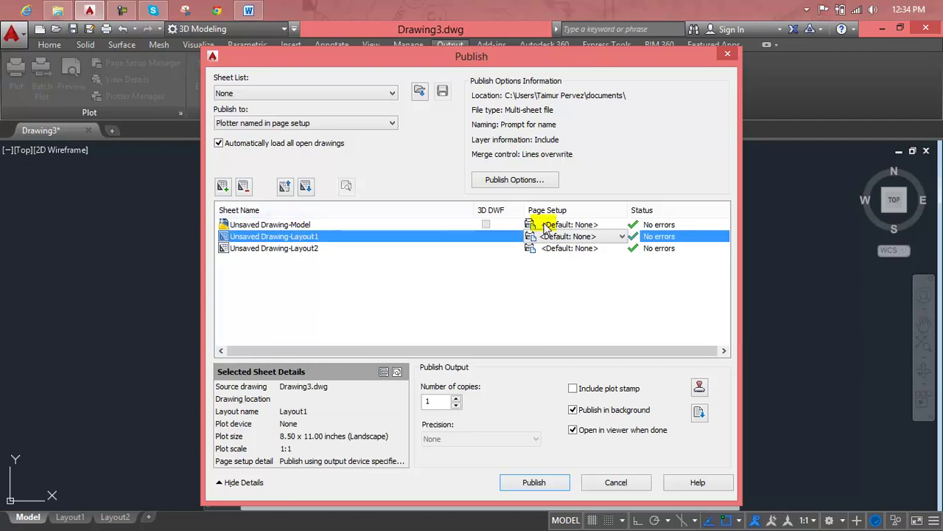
click(667, 224)
click(669, 237)
click(671, 248)
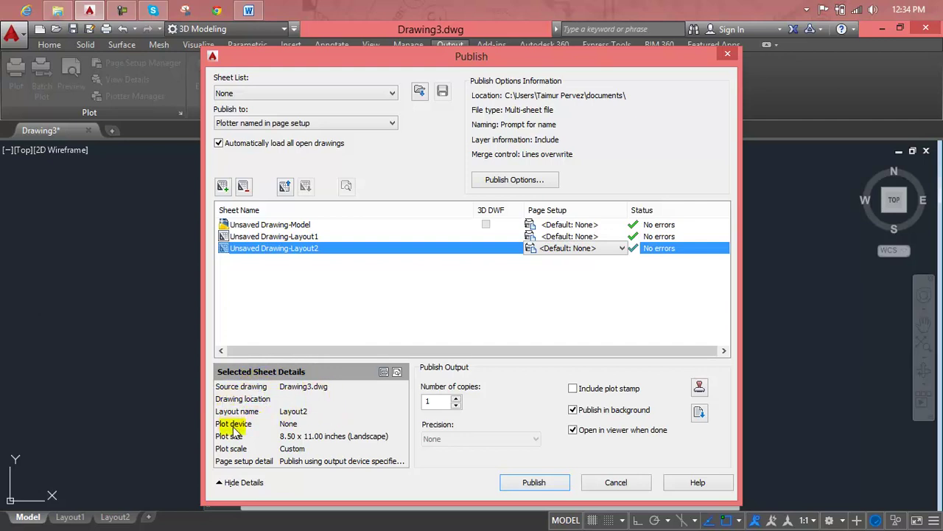
- Inspect Layout2's plot device, size and scale entries, then set copies to 5
click(306, 427)
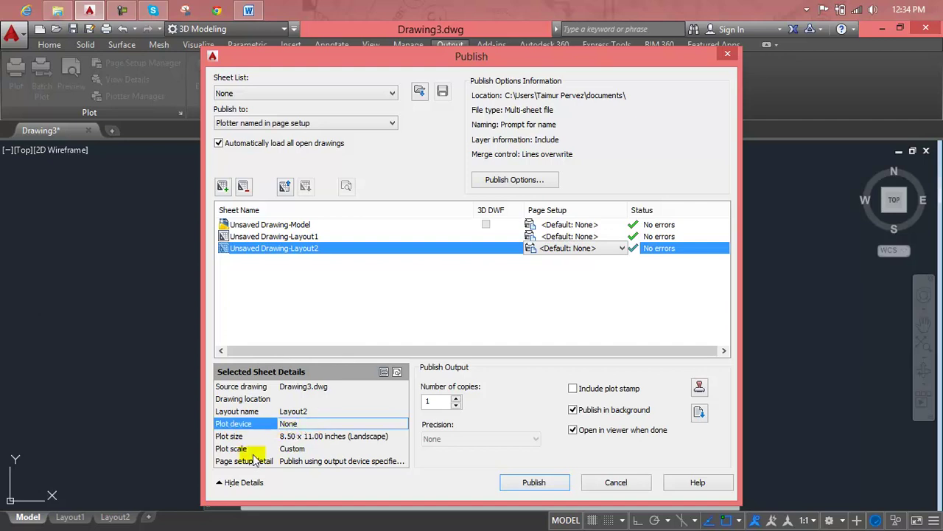
click(237, 438)
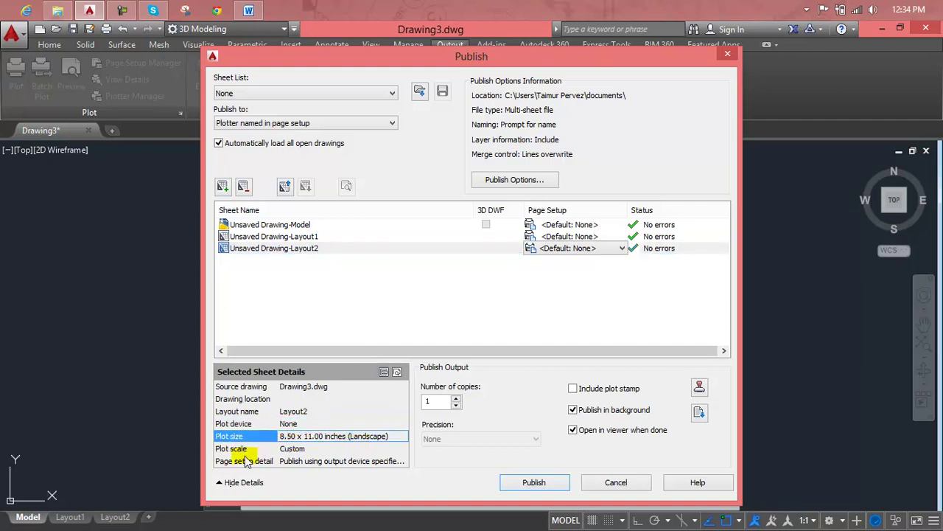
click(293, 449)
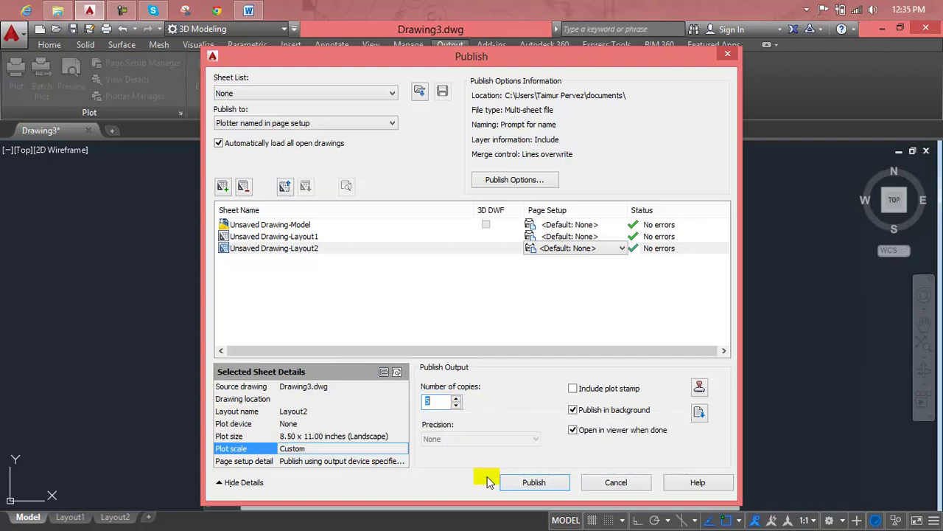
click(641, 394)
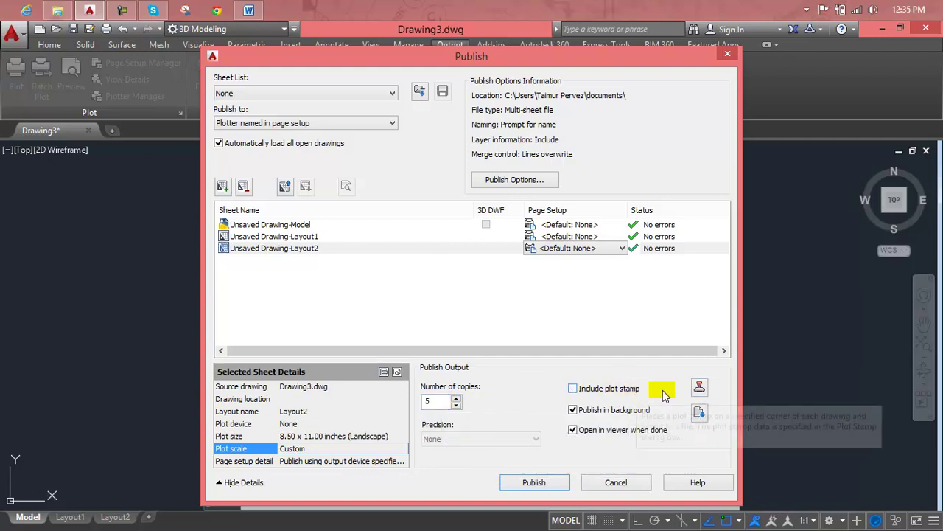
- Look over Plot Stamp settings, cancel loading a parameter file, then close Publish
click(699, 388)
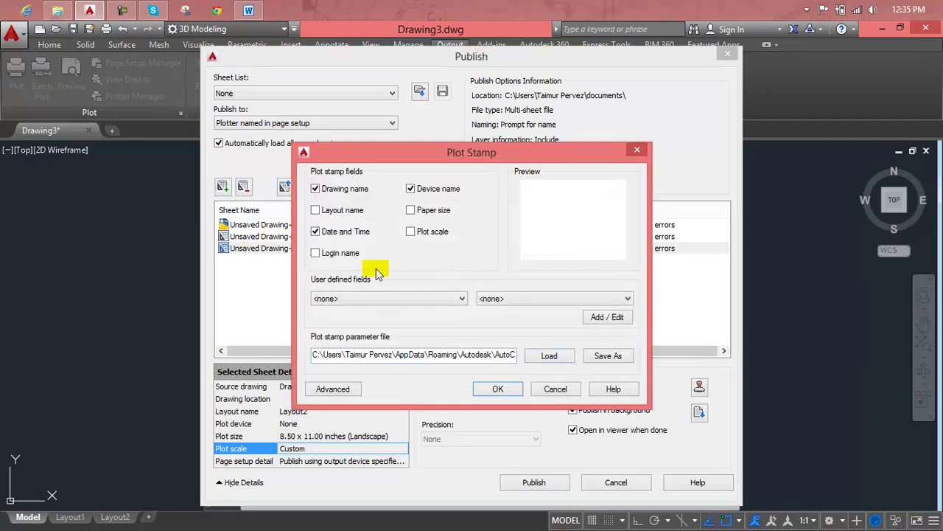
click(553, 358)
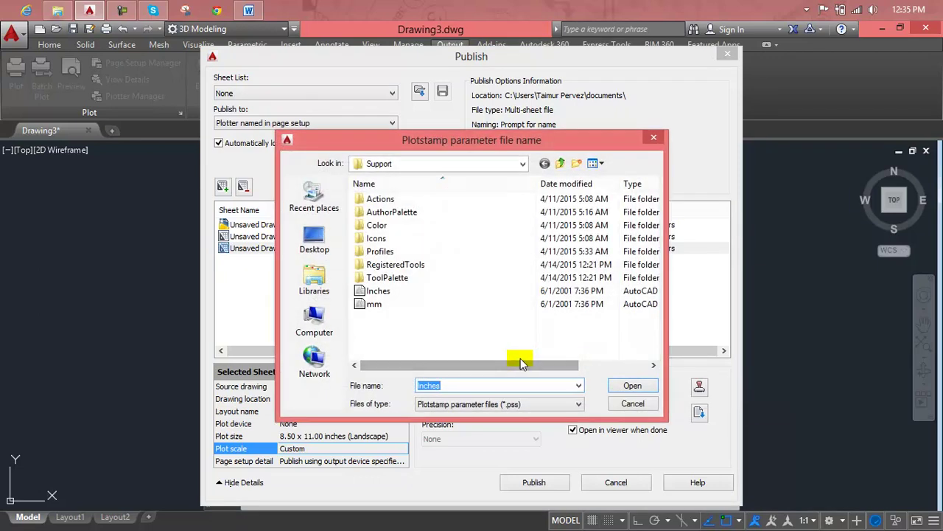
click(654, 138)
click(638, 152)
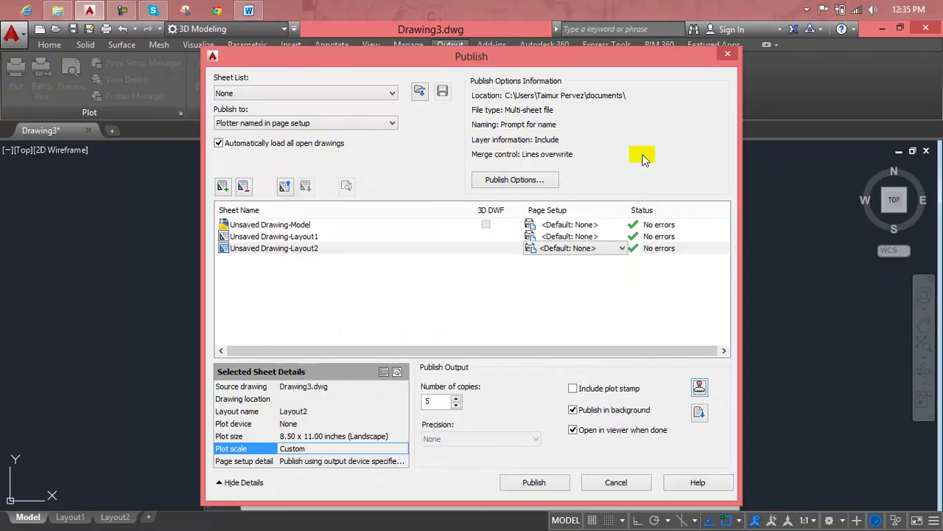
click(729, 56)
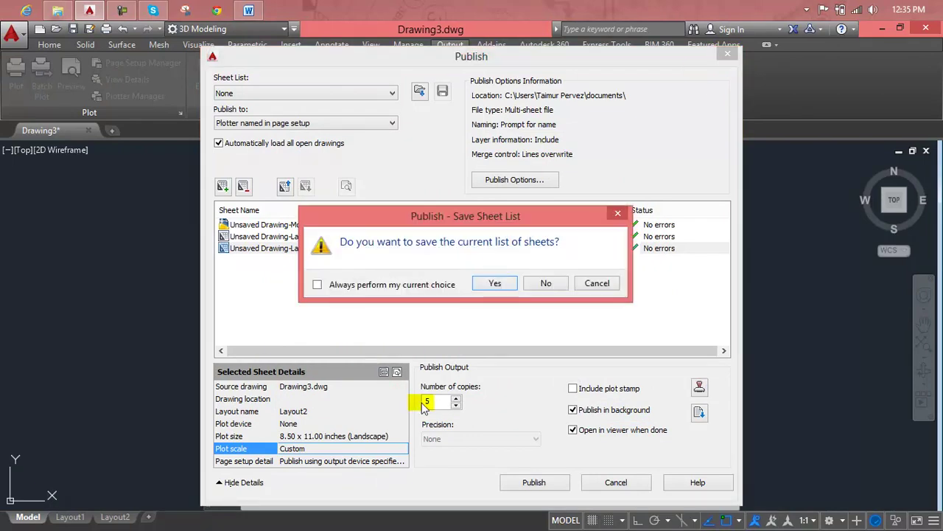
- Decline saving the sheet list and attempt a plot preview twice, getting the no-plotter message
click(545, 284)
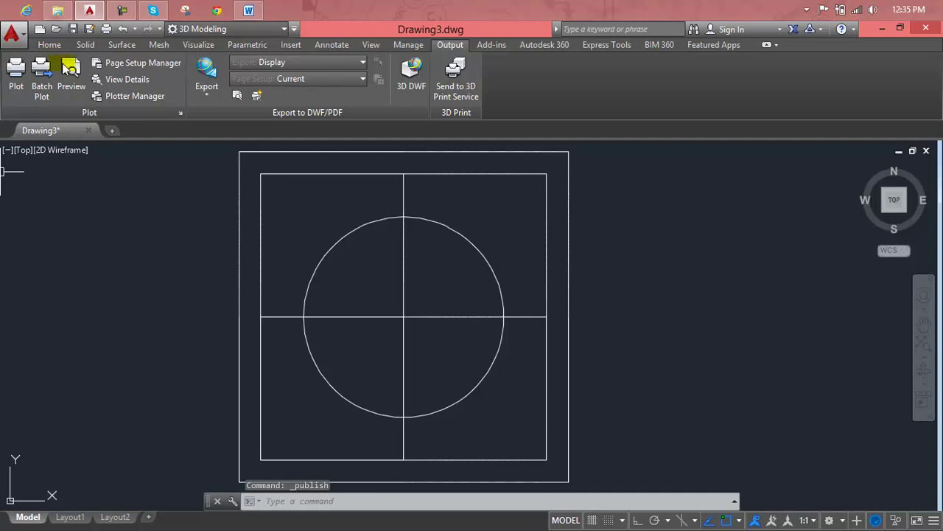
click(70, 68)
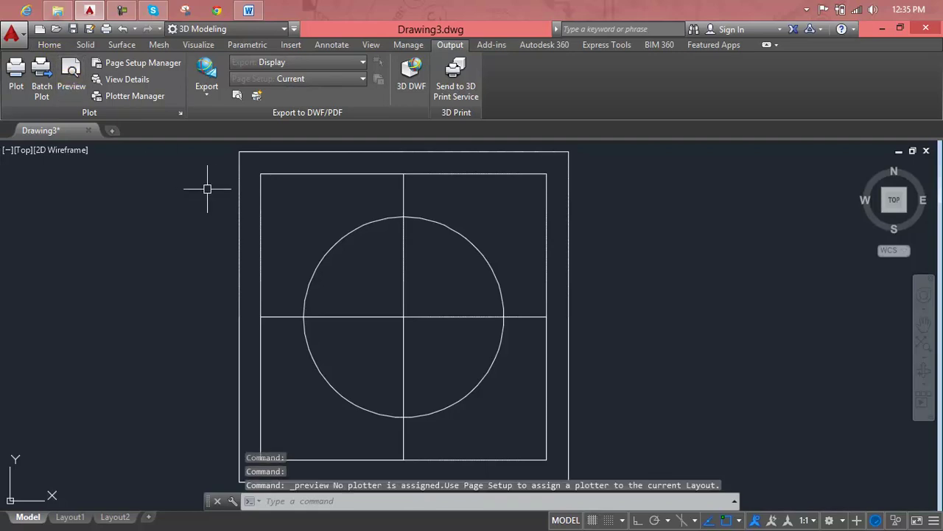
drag(189, 151, 737, 453)
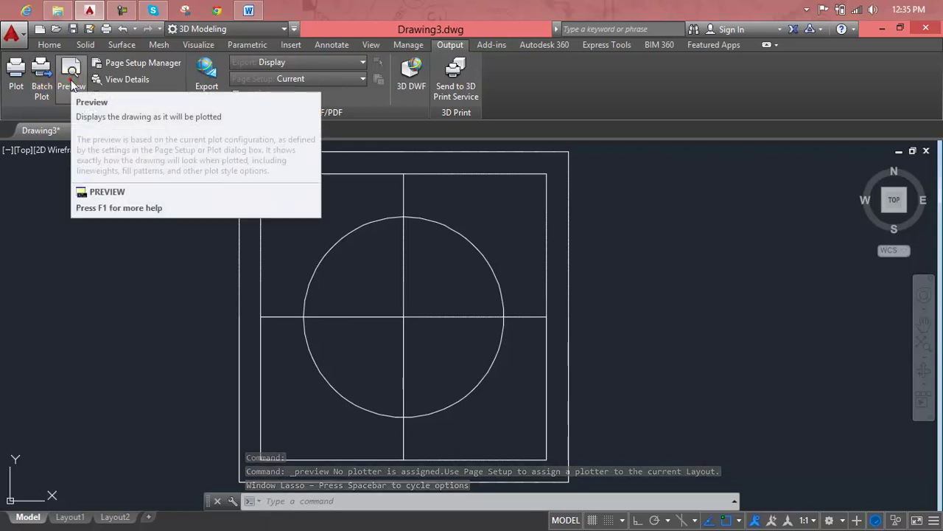
click(72, 85)
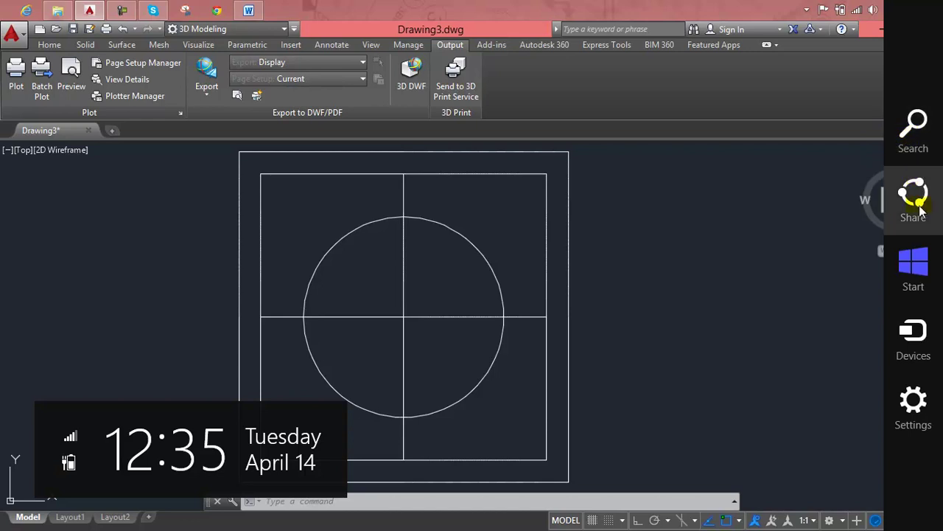
- Open Devices and Printers through the Windows Control Panel
click(910, 398)
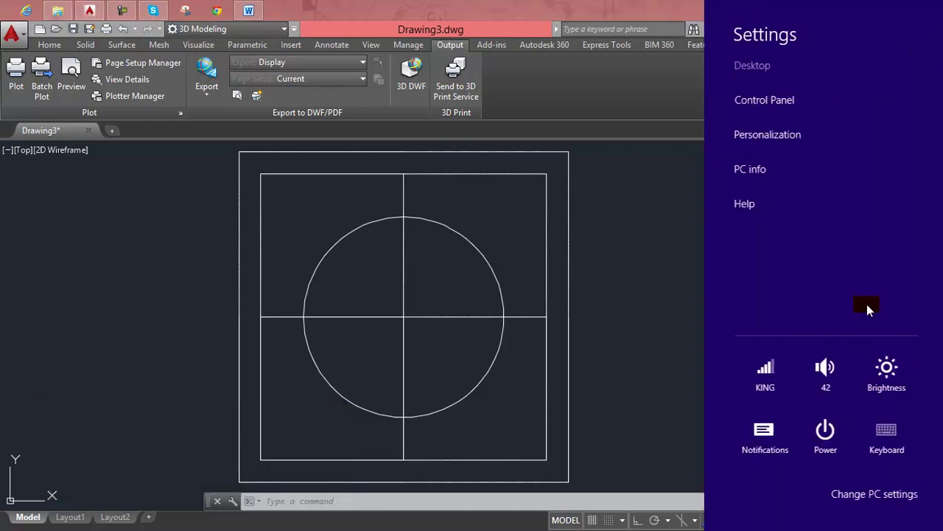
click(850, 93)
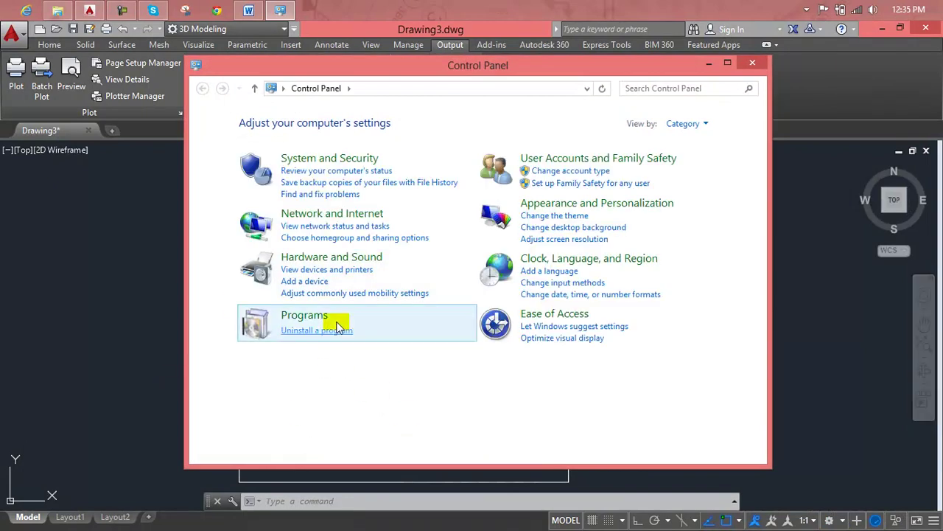
click(352, 272)
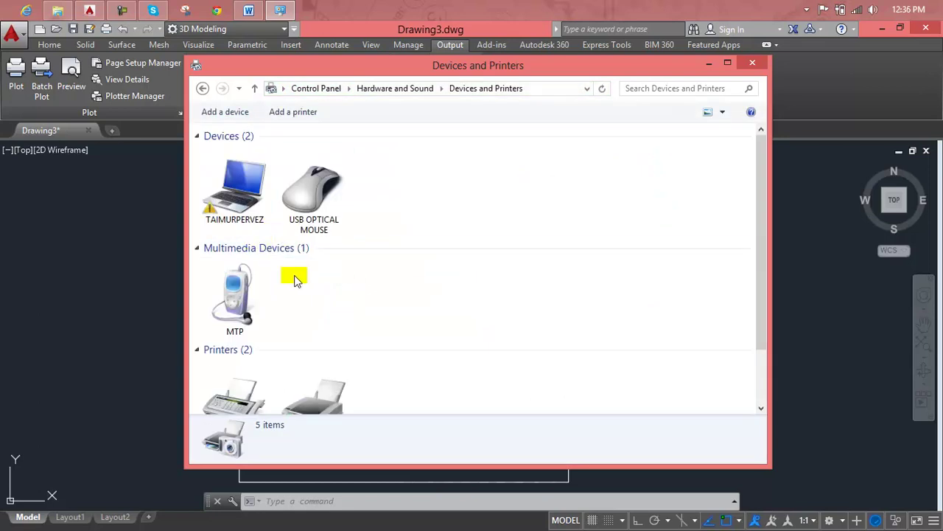
- Attempt adding an unlisted network printer, cancel the wizard, and close Devices and Printers
click(301, 109)
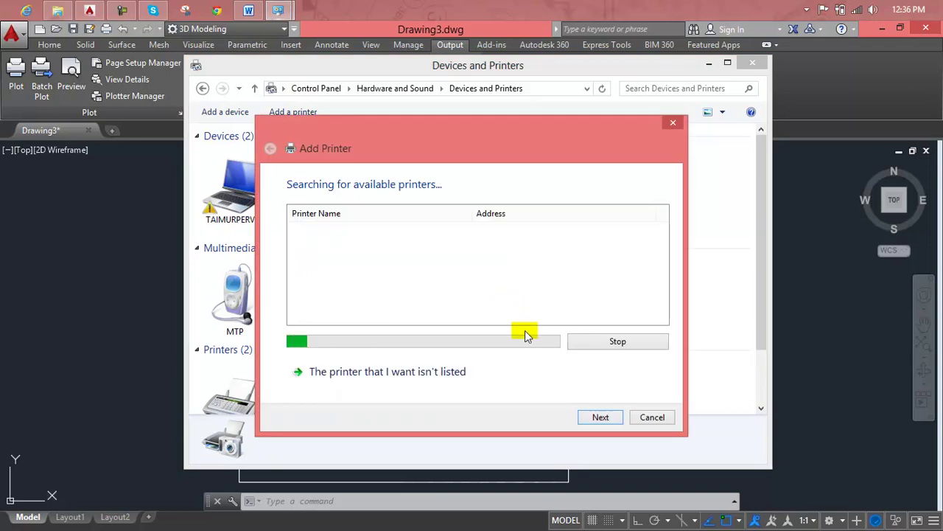
click(458, 374)
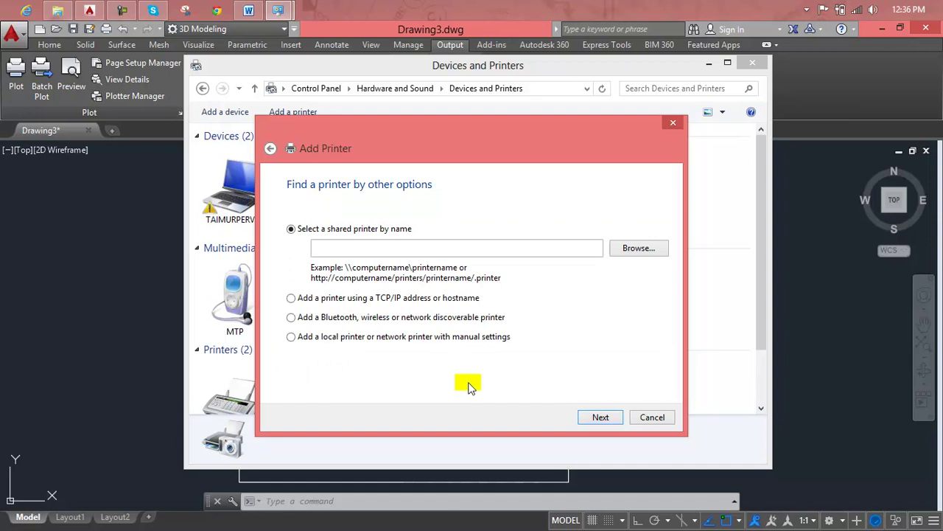
click(621, 419)
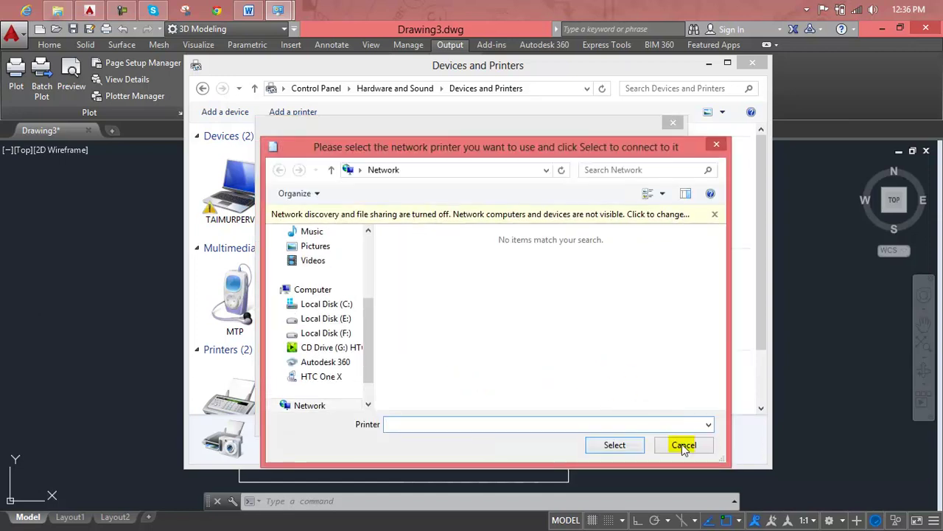
click(683, 446)
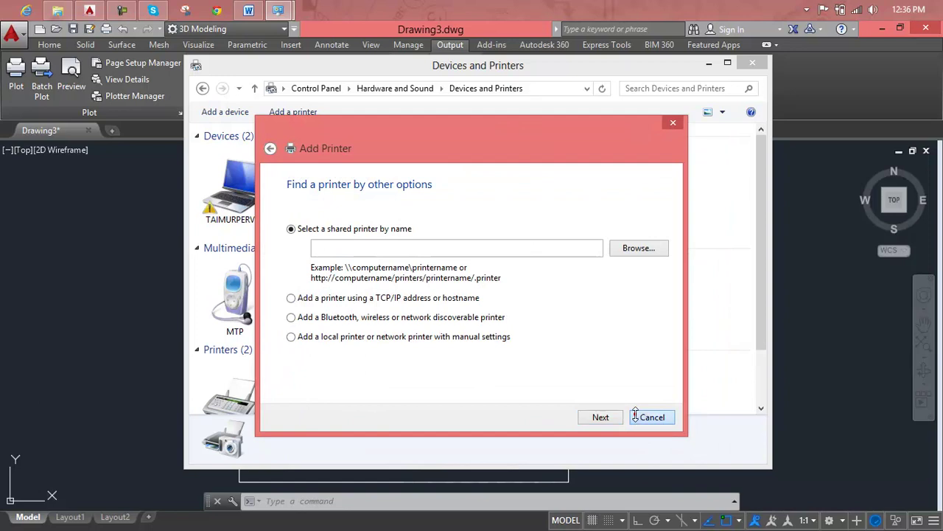
click(636, 416)
click(299, 111)
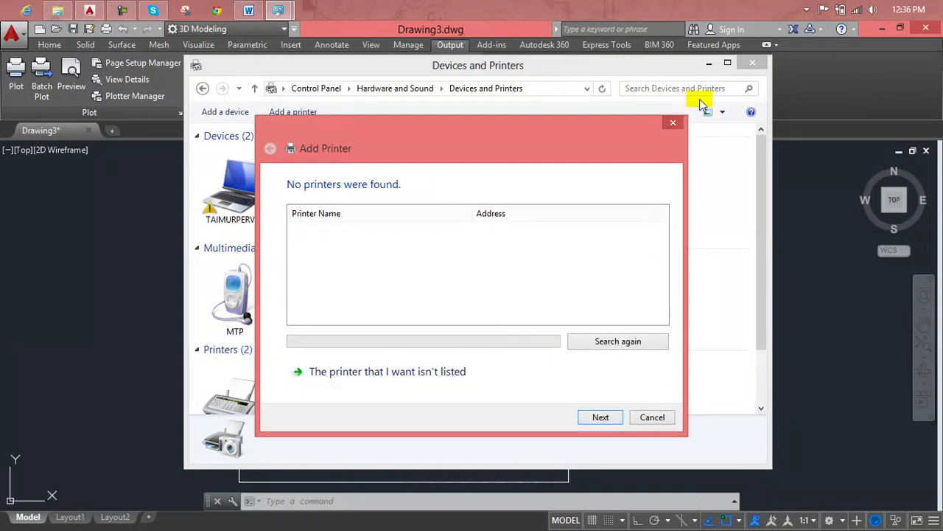
click(673, 122)
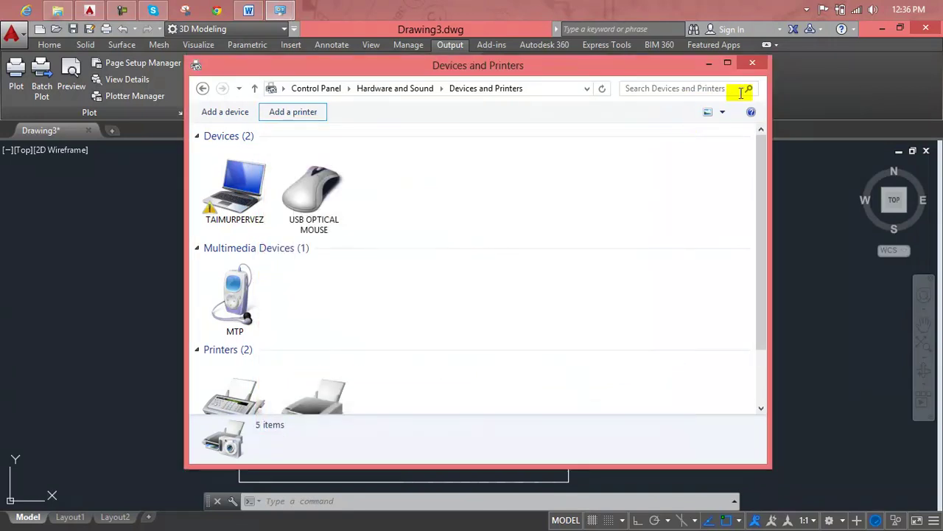
click(754, 63)
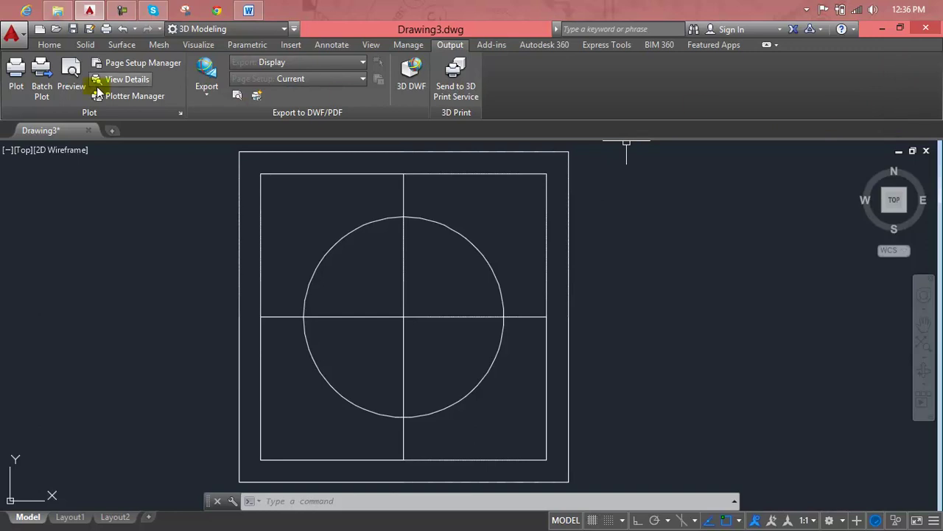
click(121, 65)
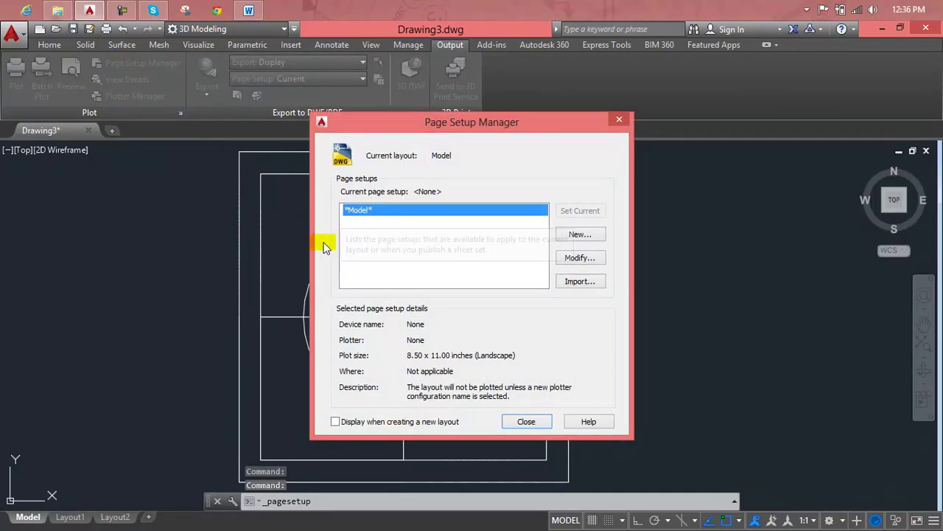
click(593, 262)
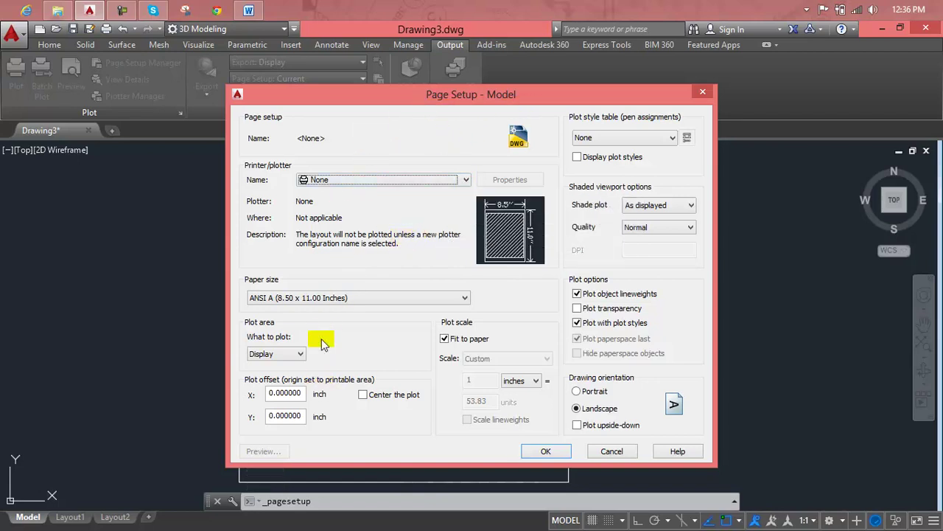
click(328, 302)
click(328, 298)
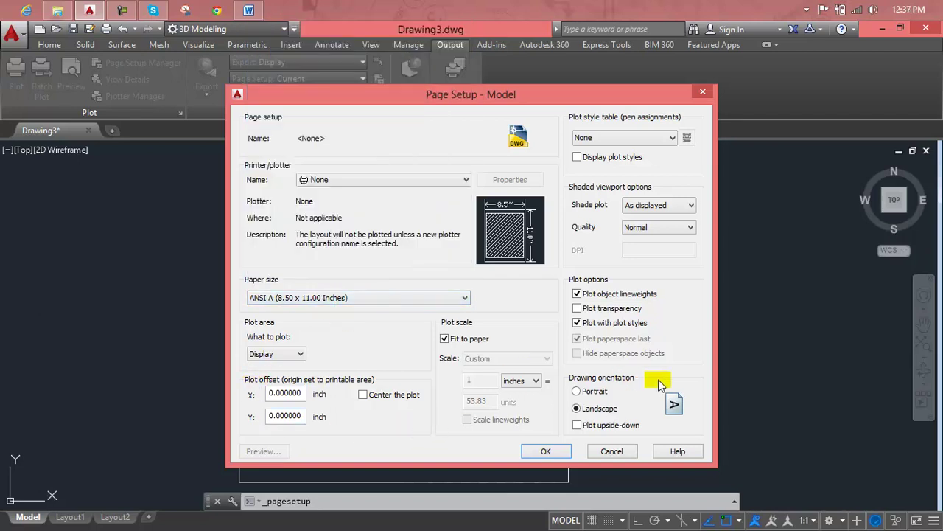
click(711, 96)
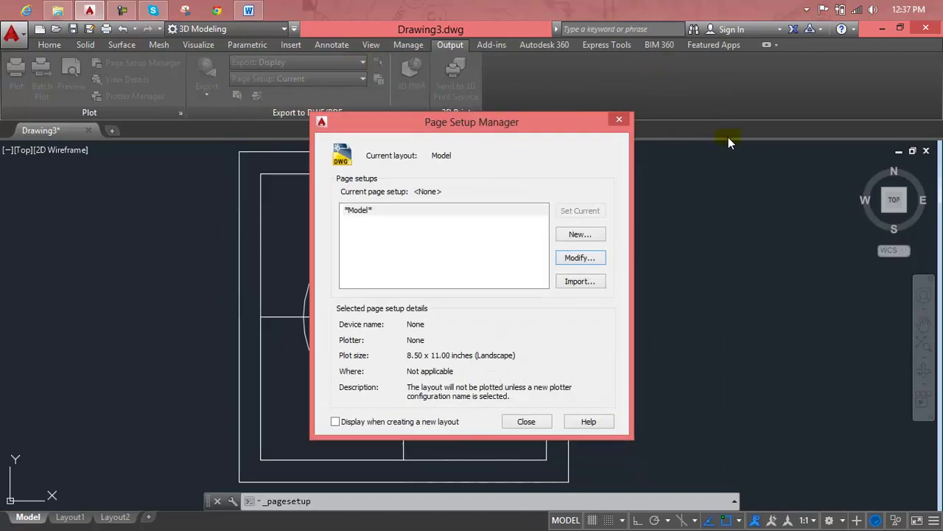
click(570, 235)
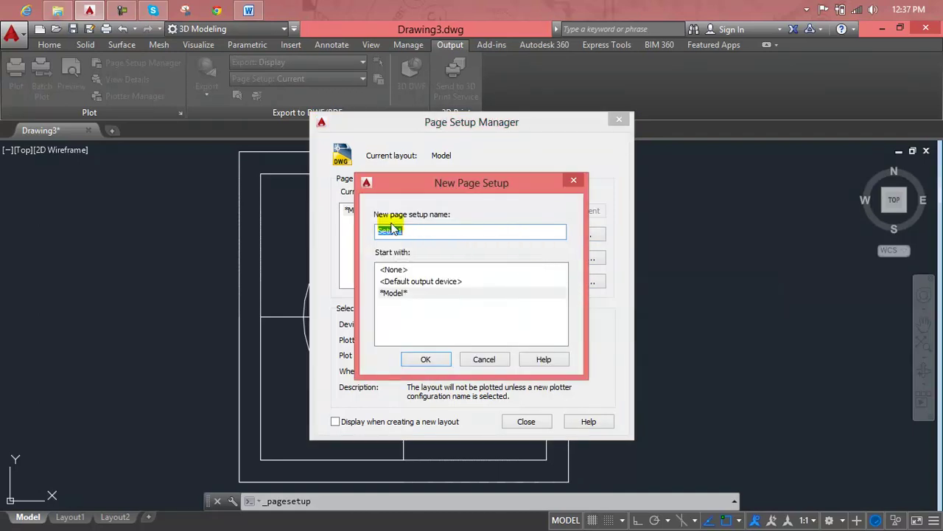
drag(425, 234, 371, 241)
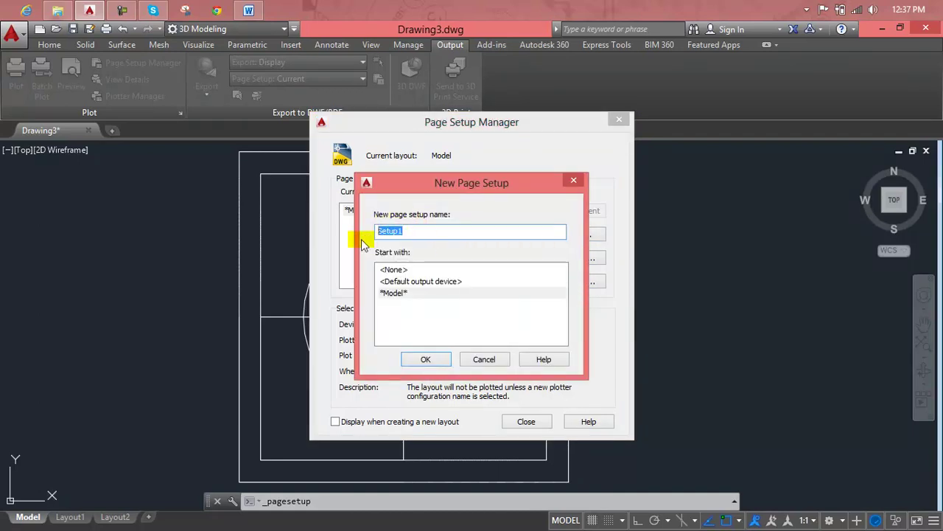
click(570, 183)
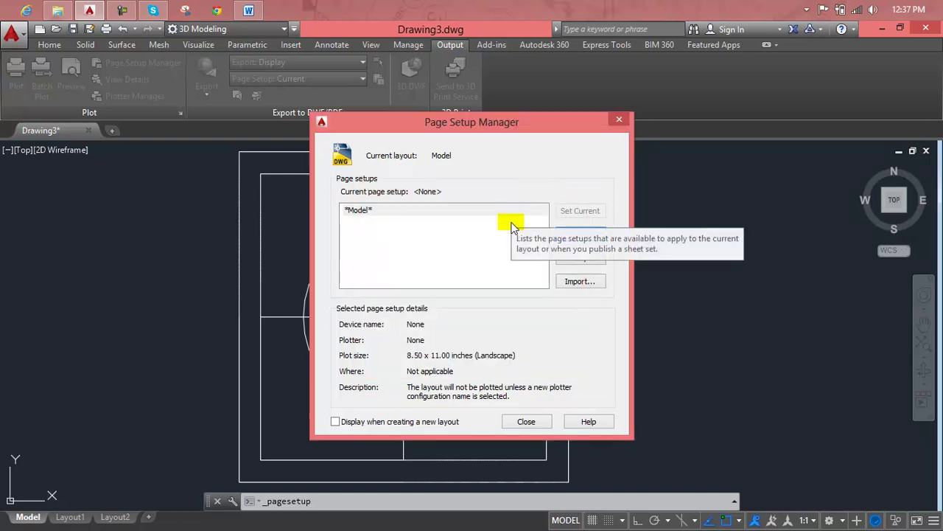
click(447, 211)
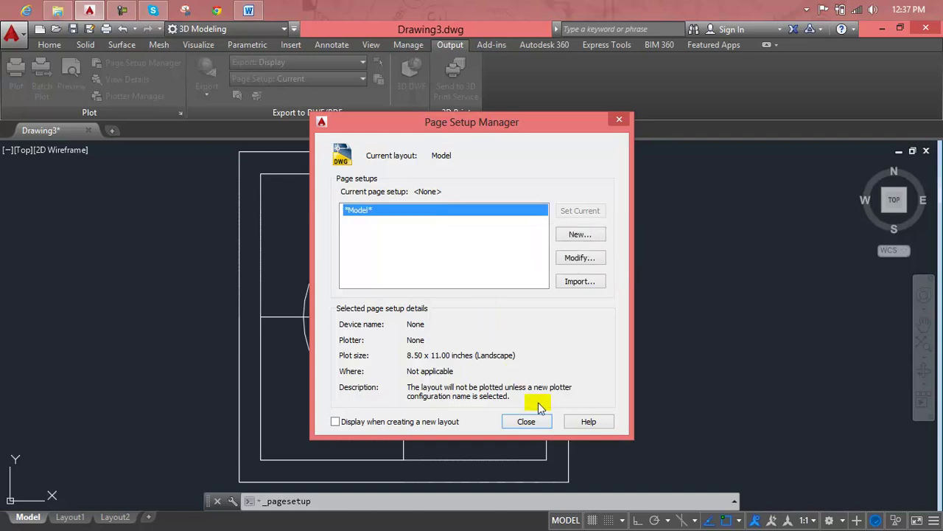
click(589, 422)
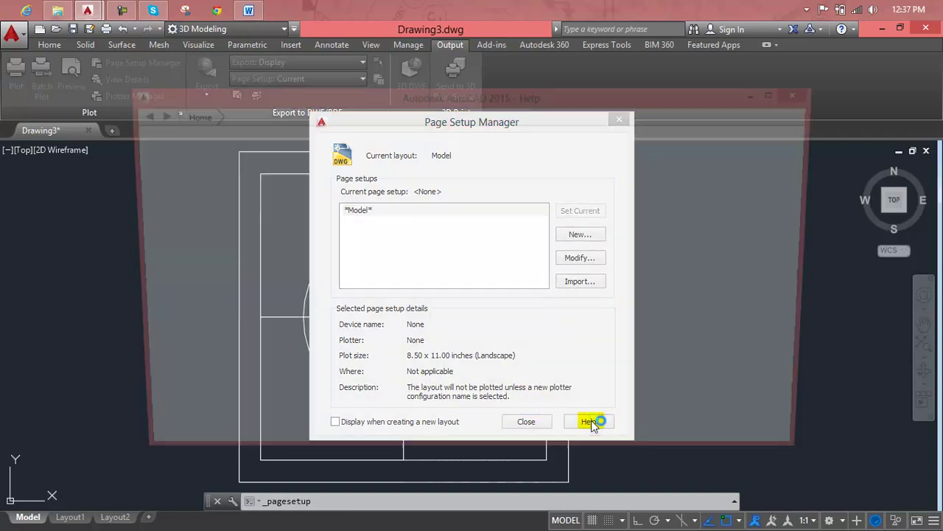
click(805, 94)
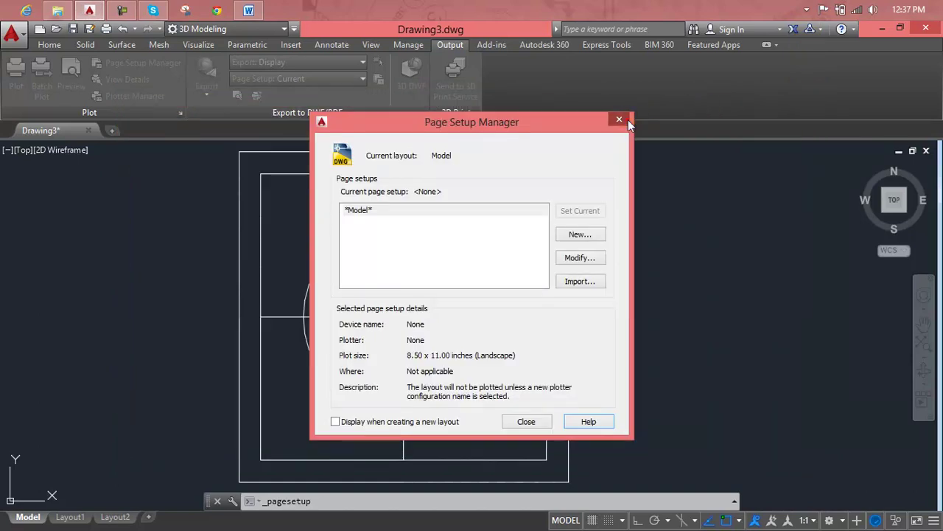
click(627, 120)
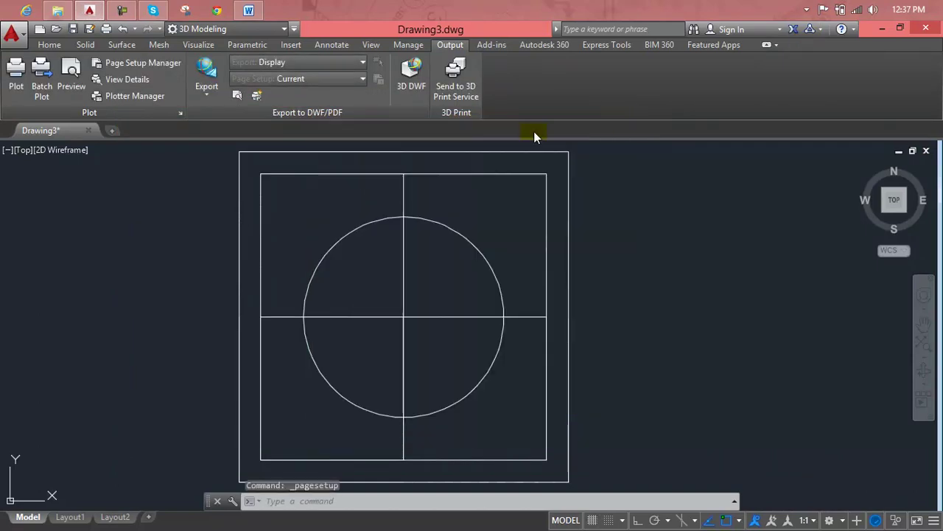
click(124, 84)
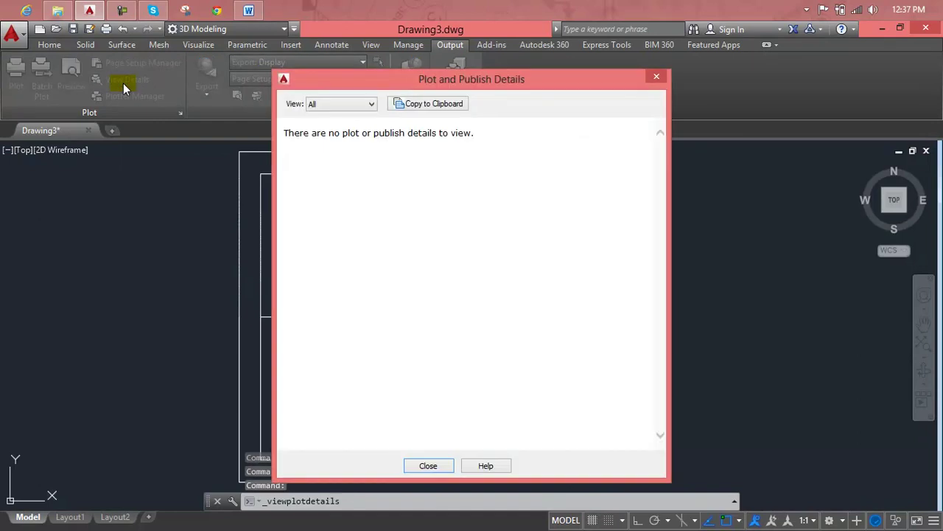
drag(489, 133, 287, 143)
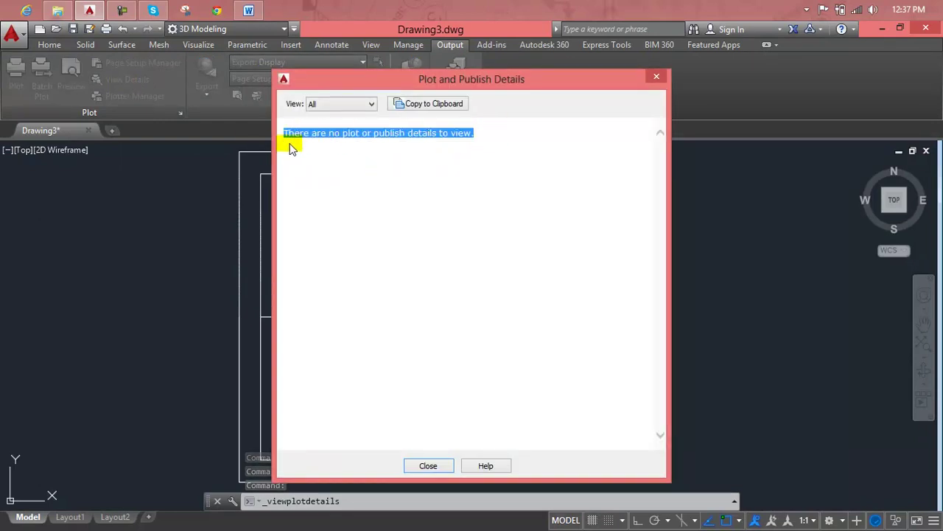
click(657, 79)
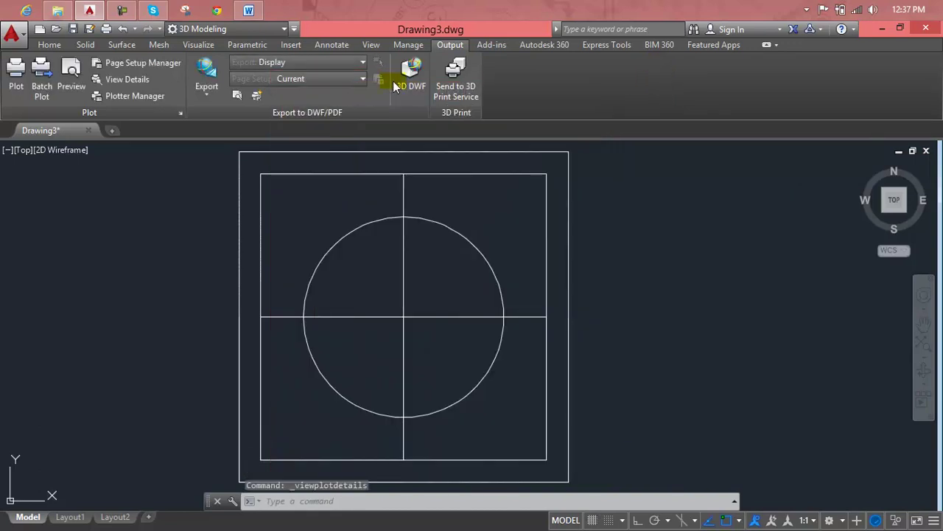
click(128, 96)
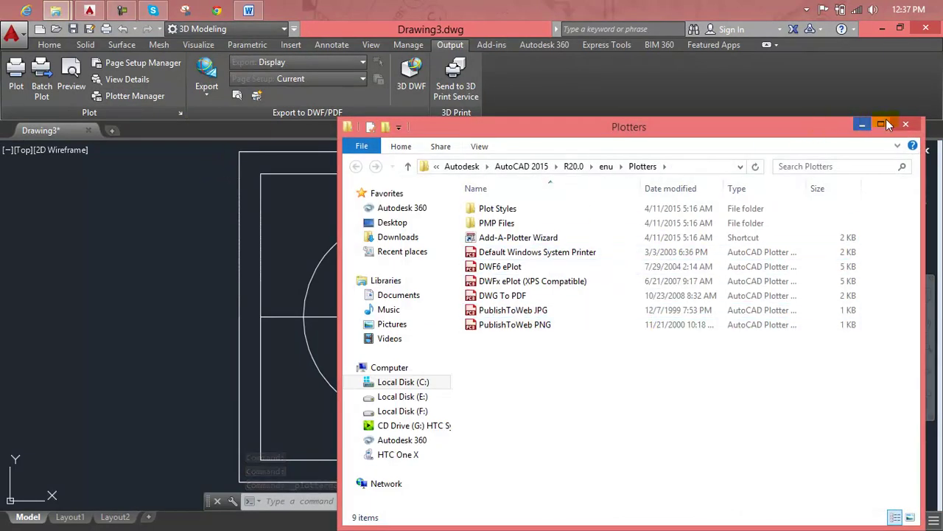
click(907, 126)
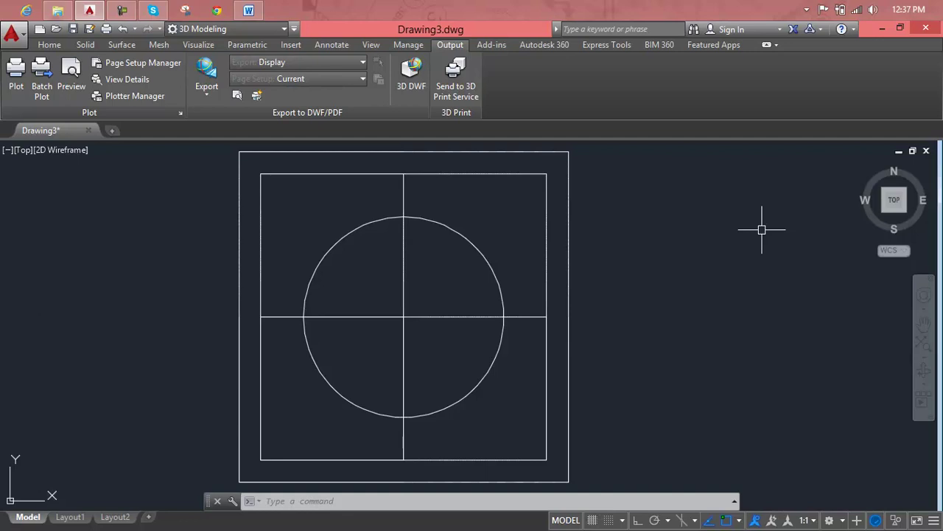
scroll(731, 224, down, 3)
middle_drag(732, 218, 647, 231)
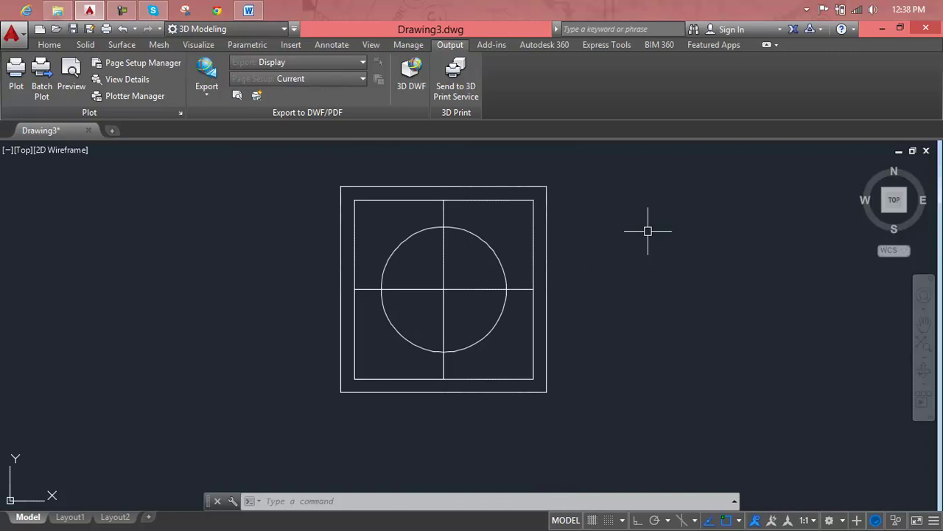
click(9, 84)
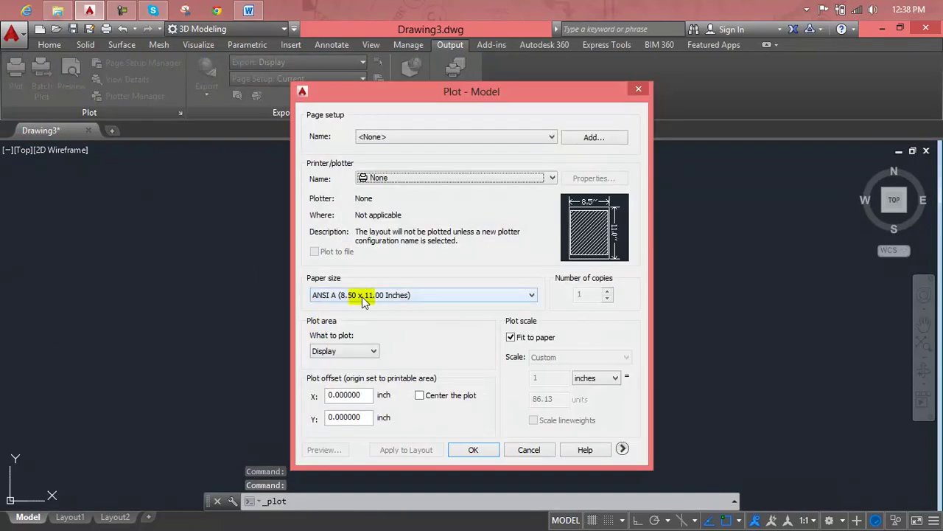
click(328, 350)
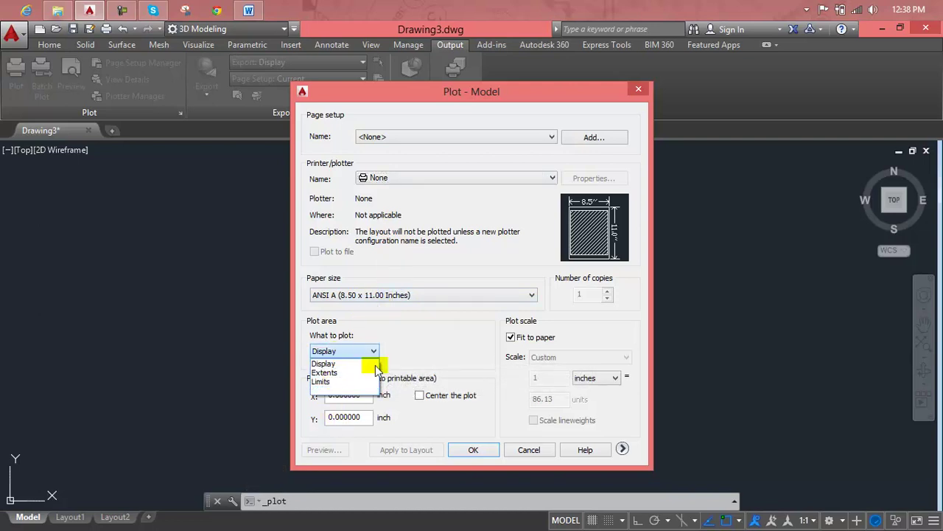
click(439, 320)
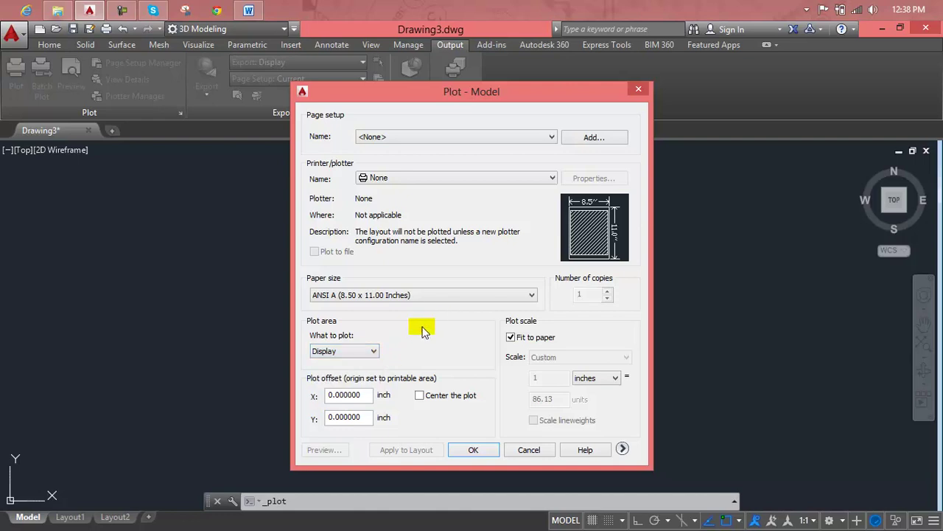
click(646, 96)
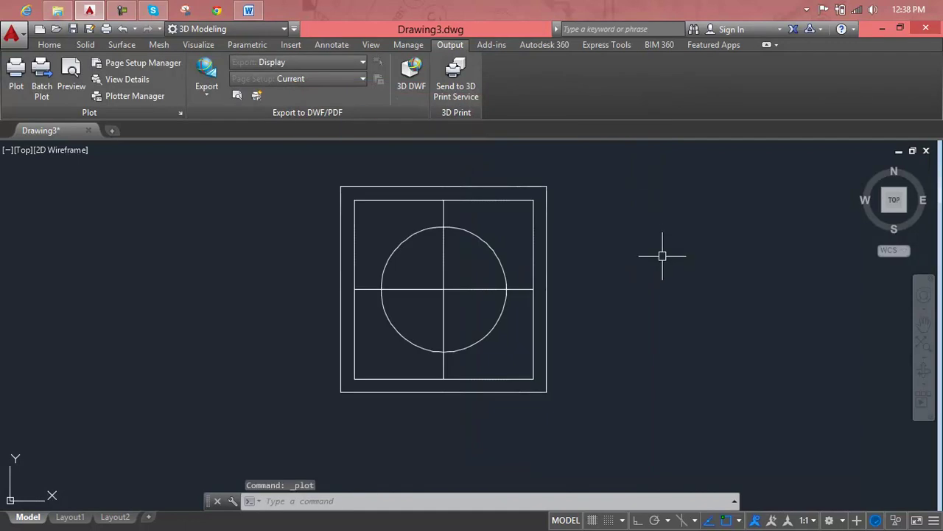